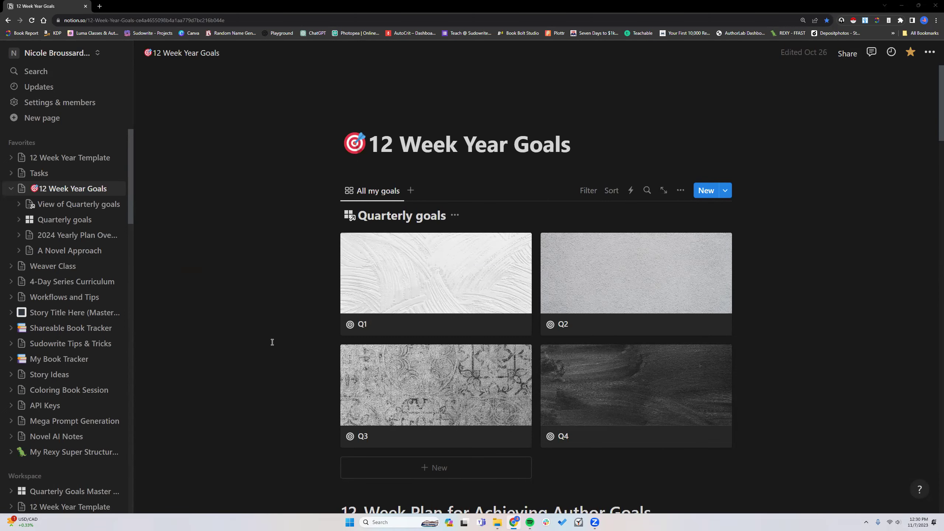
Look over the 12 Week Year Goals page, the 2024 Yearly Plan Overview and its 2024 In Process subpage.
scroll(272, 342, "down", 4)
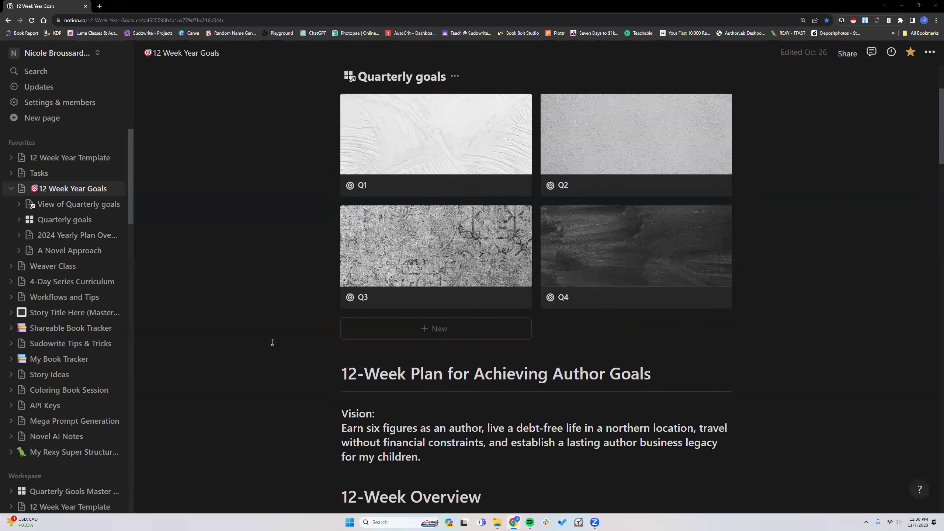
scroll(273, 343, "up", 2)
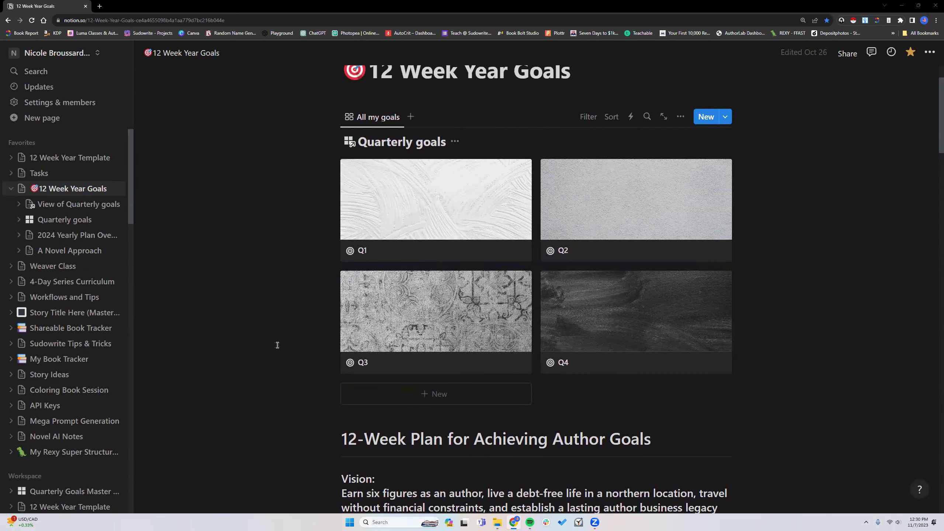
scroll(278, 345, "up", 1)
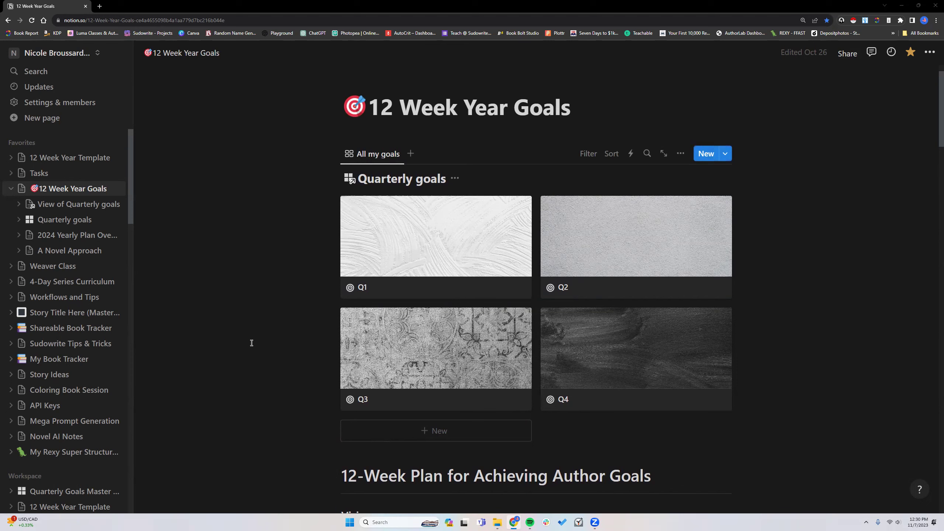
left_click(59, 236)
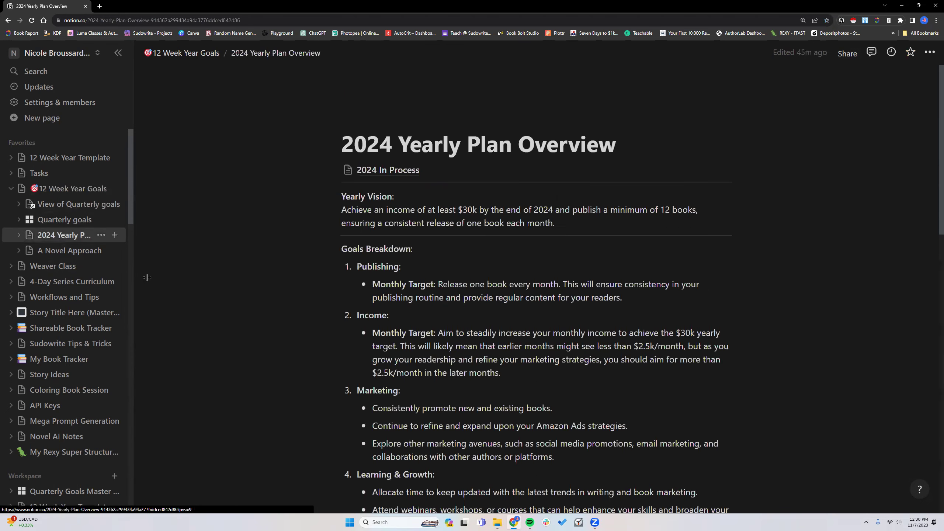
scroll(440, 277, "down", 2)
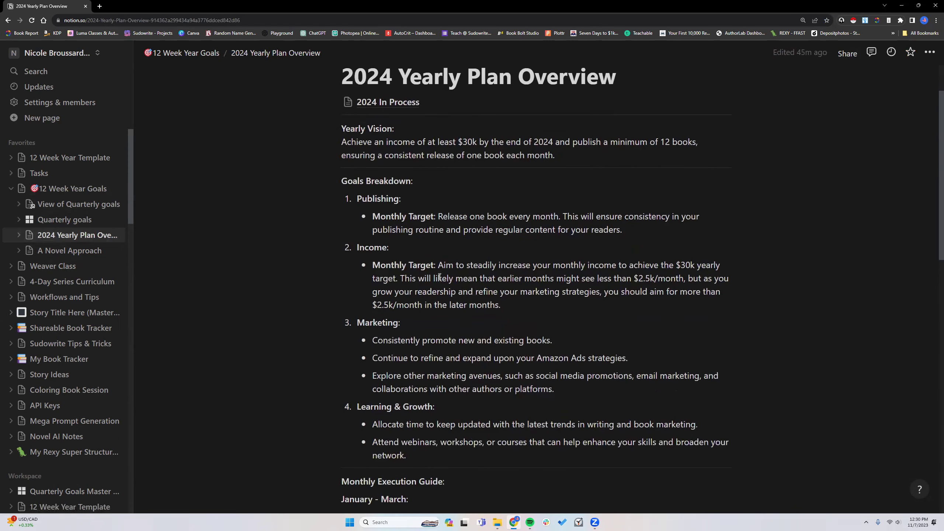
scroll(427, 365, "down", 3)
scroll(427, 372, "up", 5)
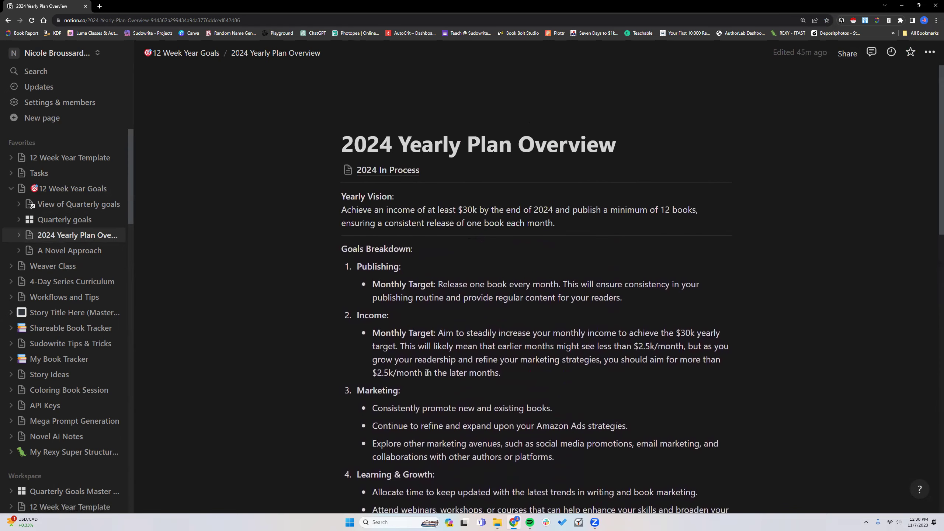
left_click(377, 174)
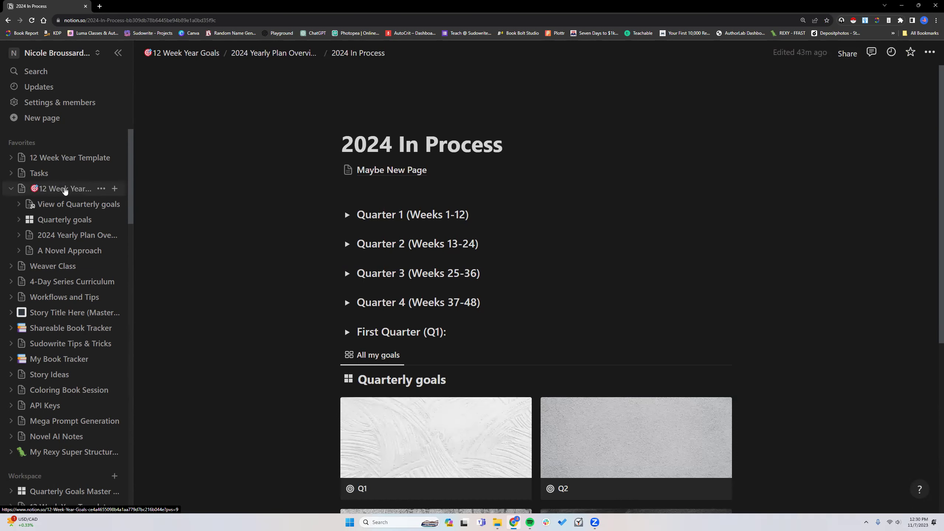
Return to the 12 Week Year Goals page and move the Vision paragraph directly below the page title.
left_click(64, 191)
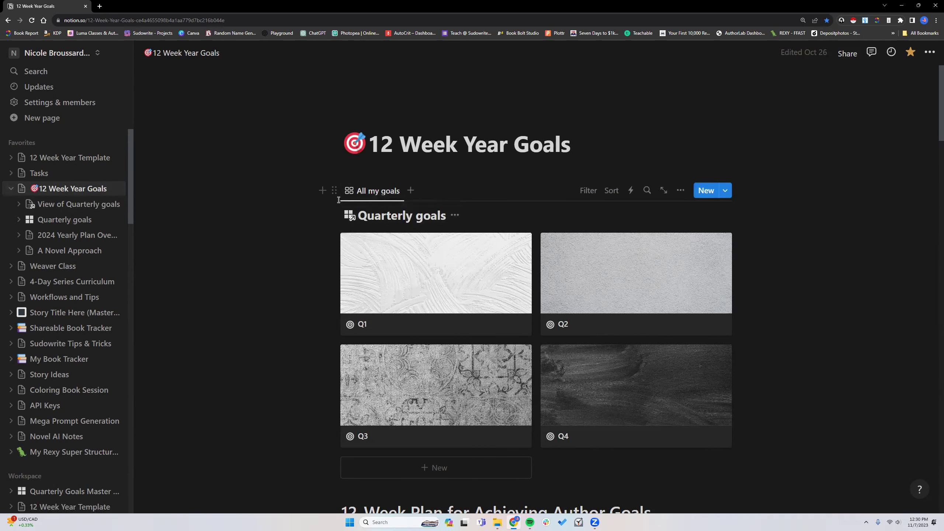
scroll(342, 229, "down", 3)
scroll(342, 229, "down", 7)
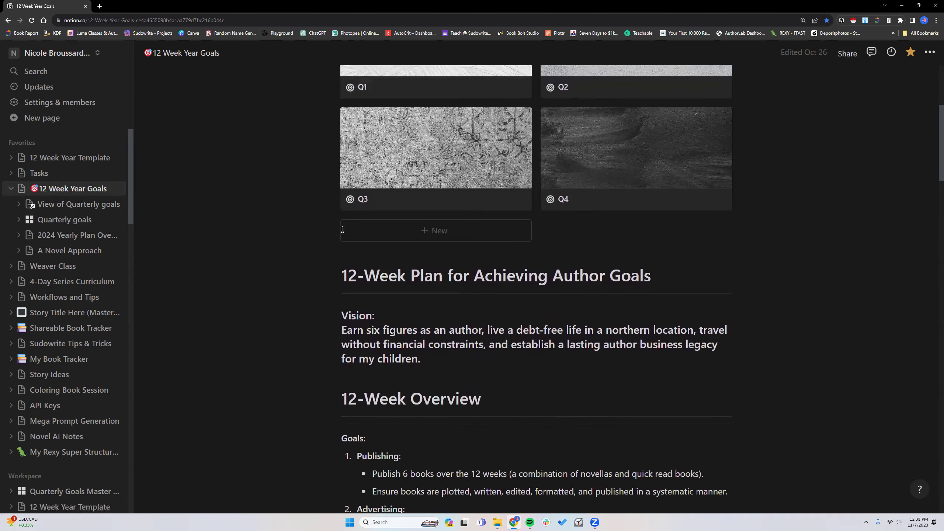
scroll(342, 229, "down", 4)
scroll(342, 229, "up", 4)
scroll(343, 229, "up", 2)
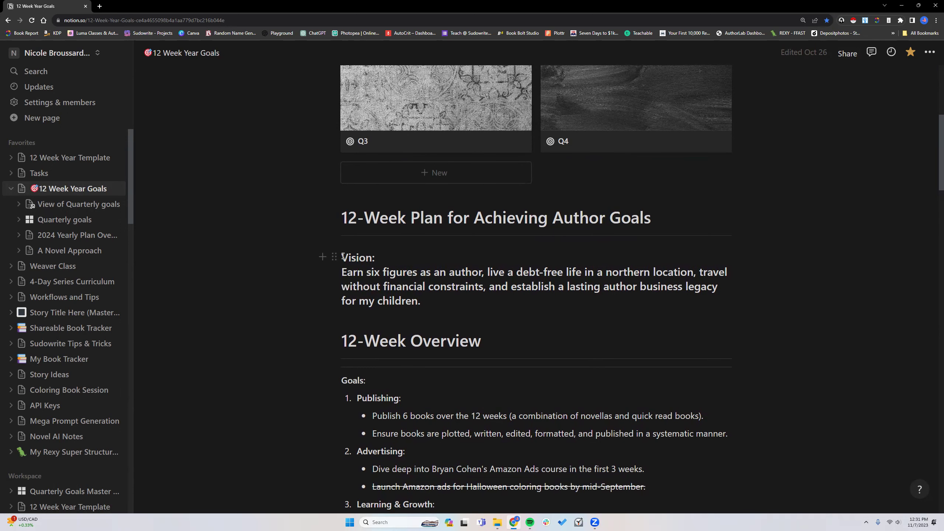
left_click_drag(342, 256, 433, 305)
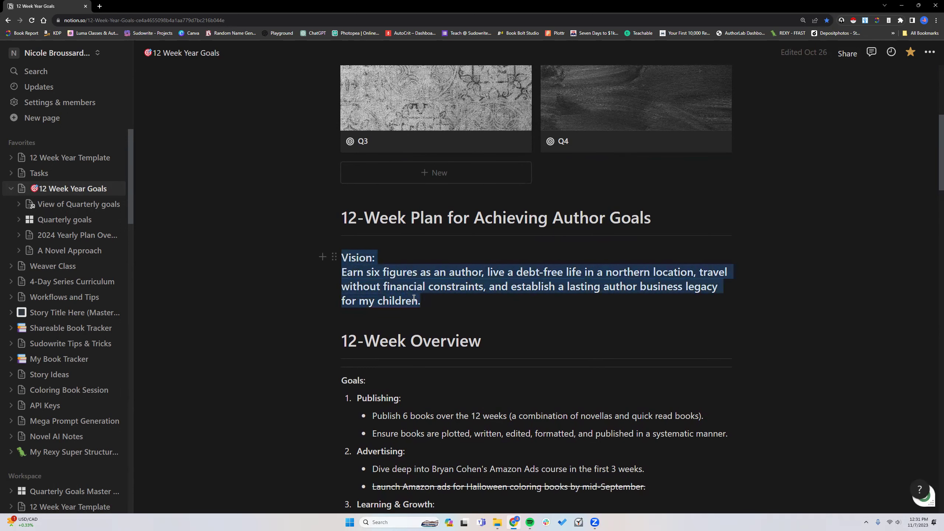
scroll(372, 297, "up", 2)
left_click_drag(337, 330, 347, 156)
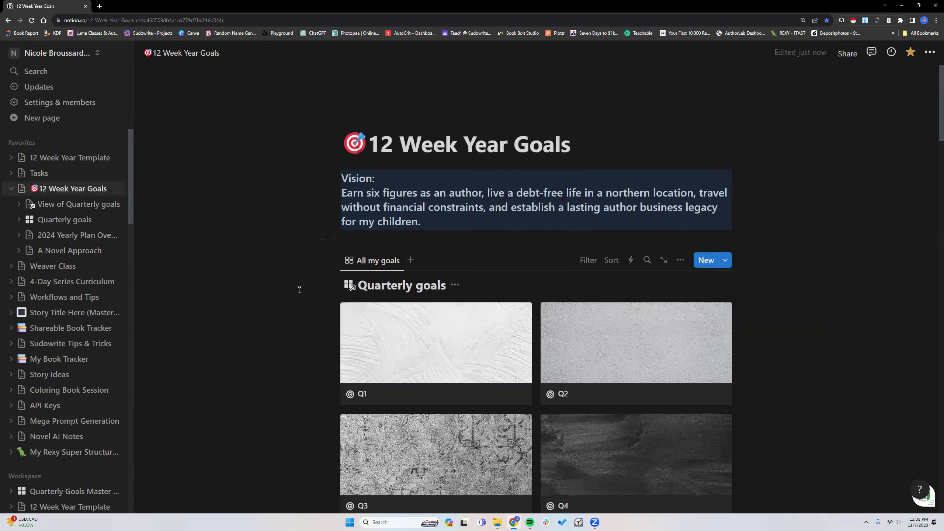
Move the "12-Week Plan for Achieving Author Goals" heading above the Vision paragraph, directly under the page title.
scroll(298, 292, "down", 6)
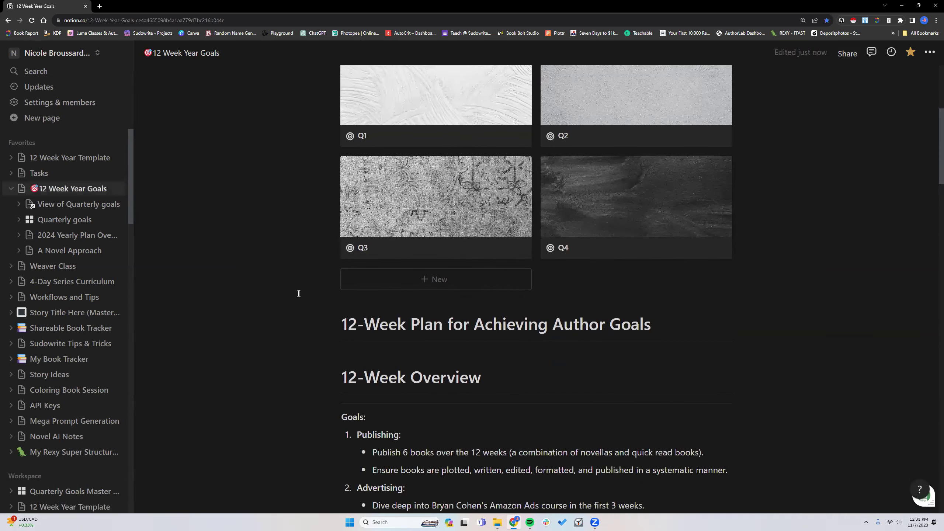
scroll(299, 294, "down", 1)
scroll(299, 294, "up", 7)
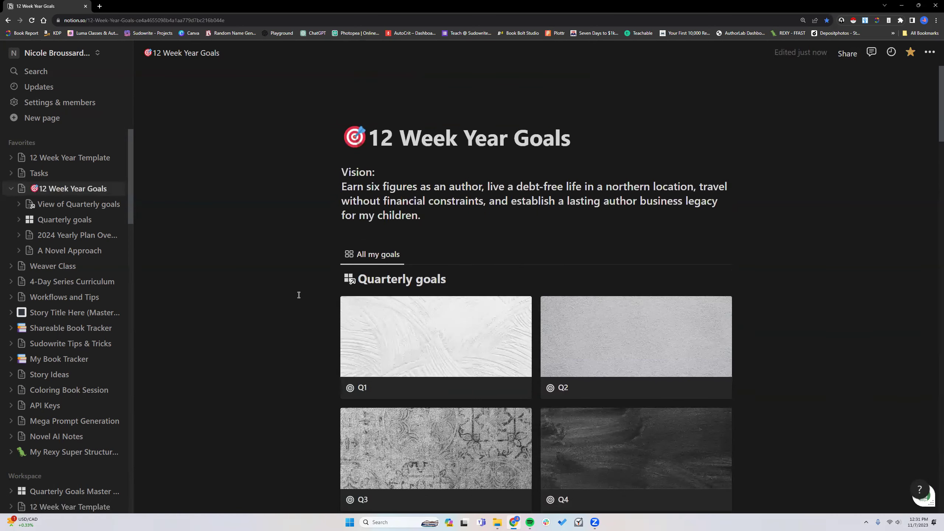
scroll(298, 295, "down", 3)
left_click_drag(332, 435, 350, 163)
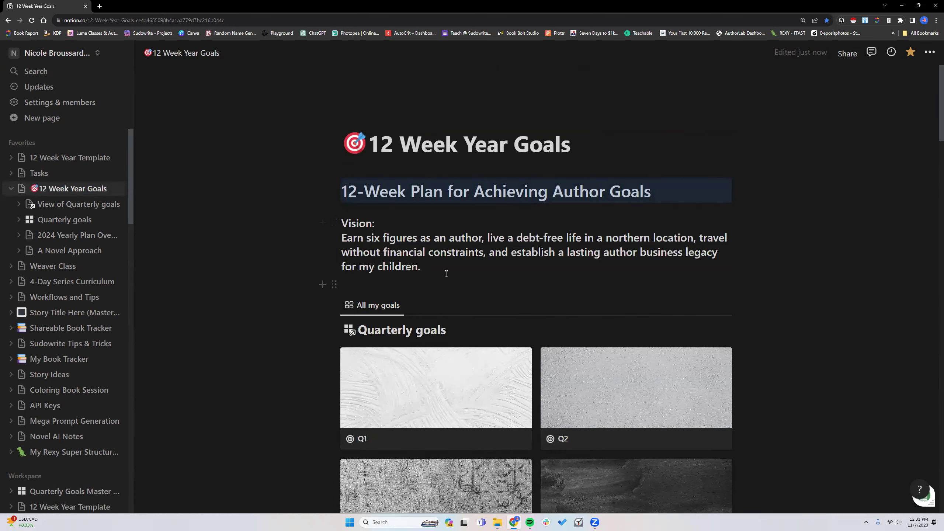
Mark "Create writing plan for 2024" as done in the October goals of the Q4 card and close the card.
scroll(446, 275, "down", 4)
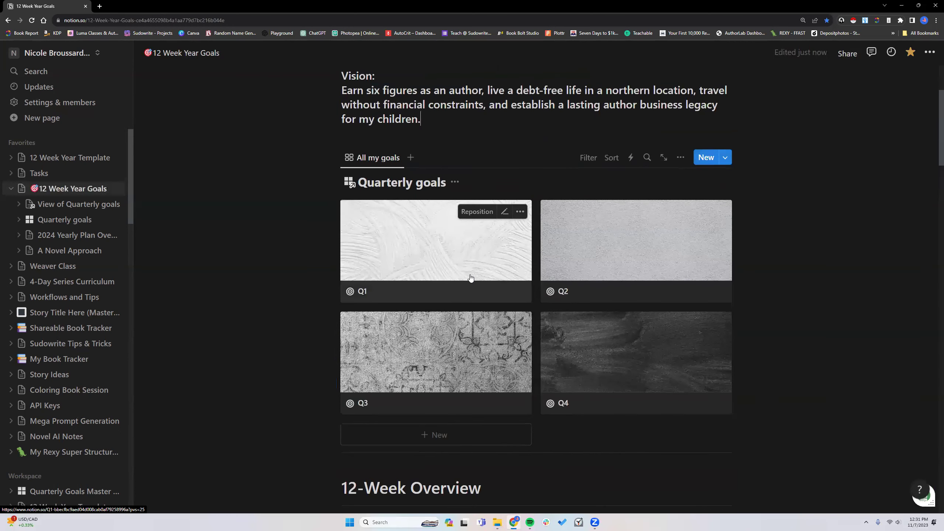
left_click(633, 393)
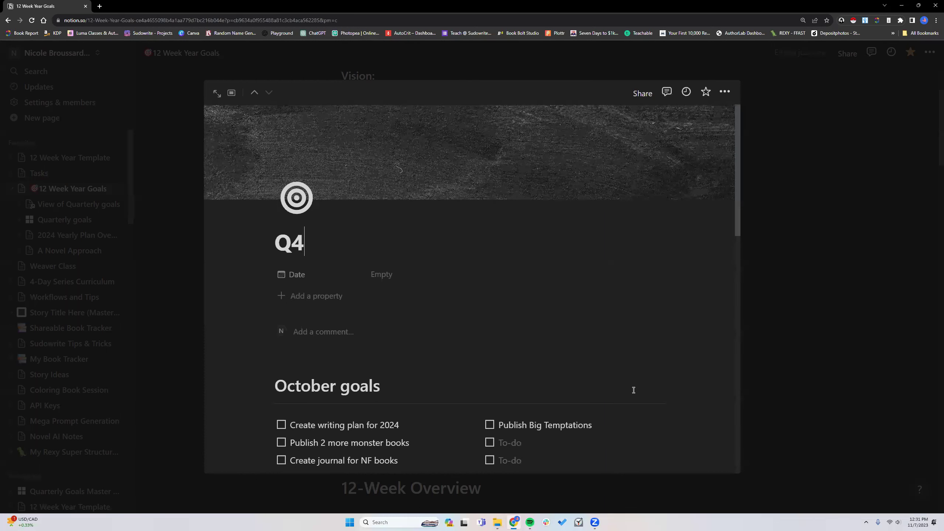
scroll(552, 358, "down", 2)
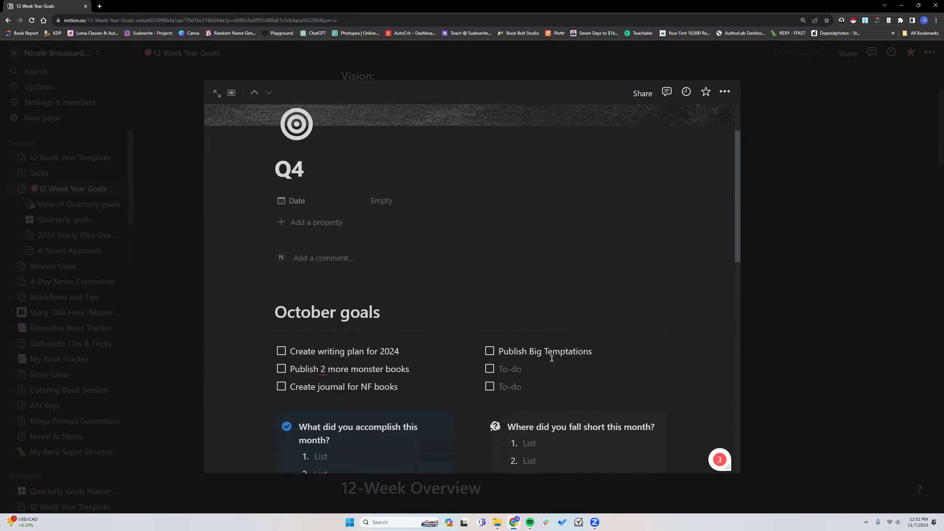
scroll(553, 358, "down", 4)
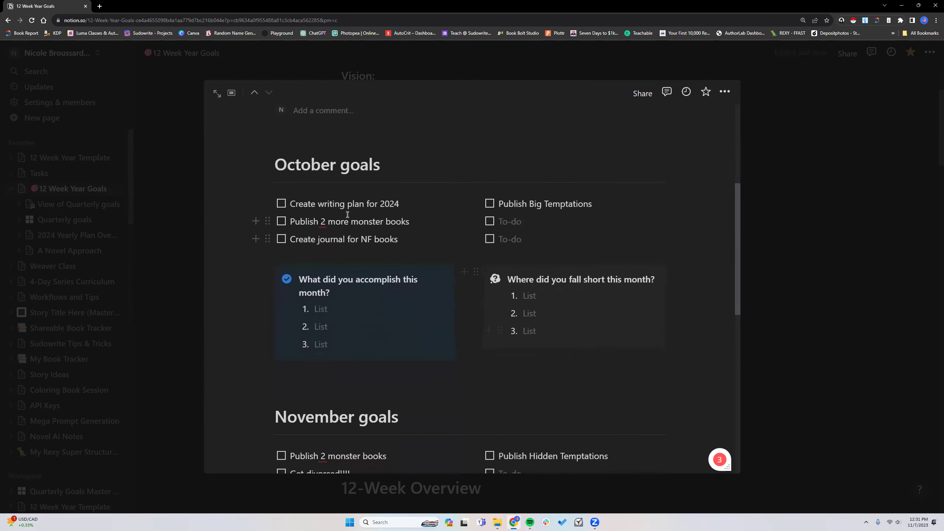
left_click(281, 204)
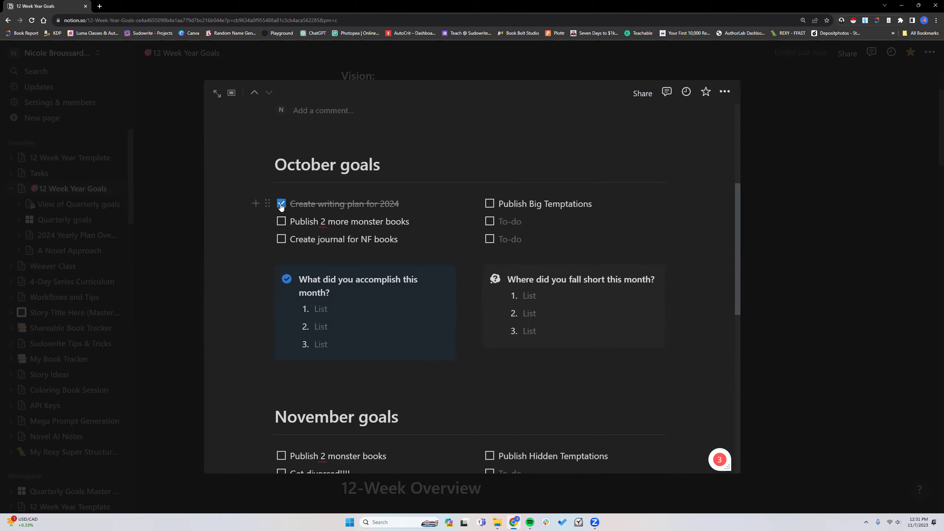
left_click(804, 272)
Review the 12-Week Overview, the week-by-week breakdown and the second Quarterly goals gallery, including a brief look at its Q4 card.
scroll(411, 340, "down", 7)
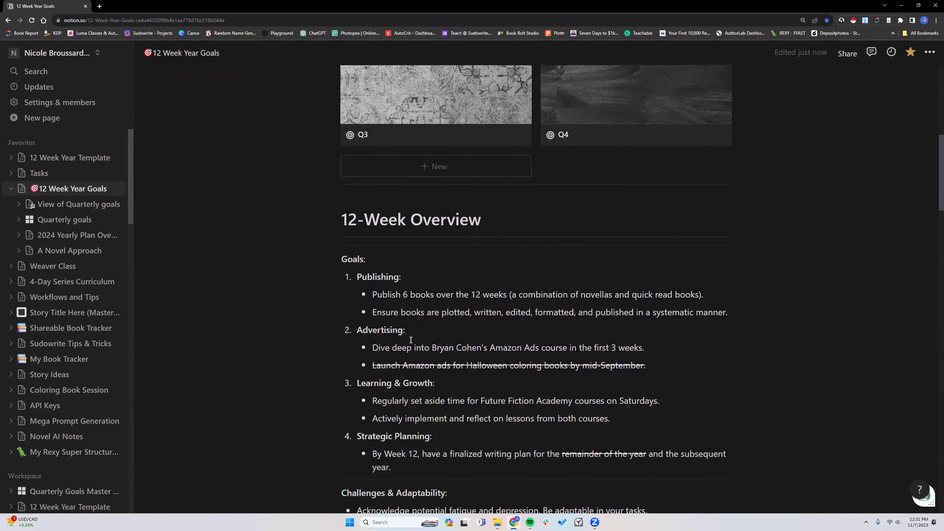
scroll(411, 340, "down", 5)
scroll(411, 340, "down", 5)
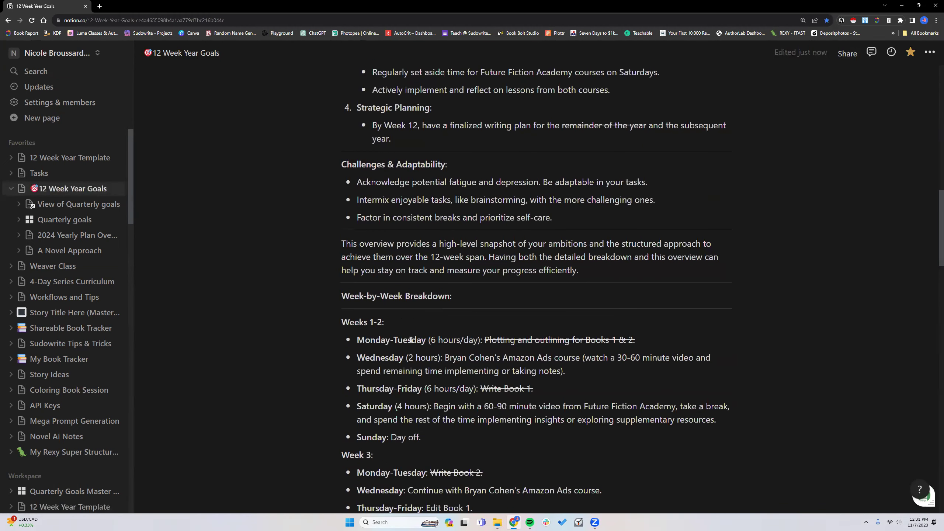
scroll(411, 340, "down", 8)
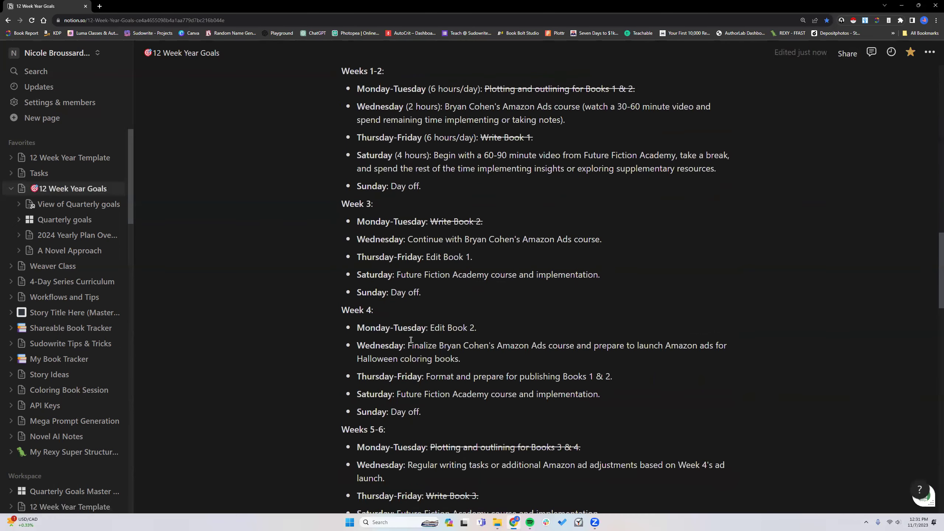
scroll(411, 340, "down", 10)
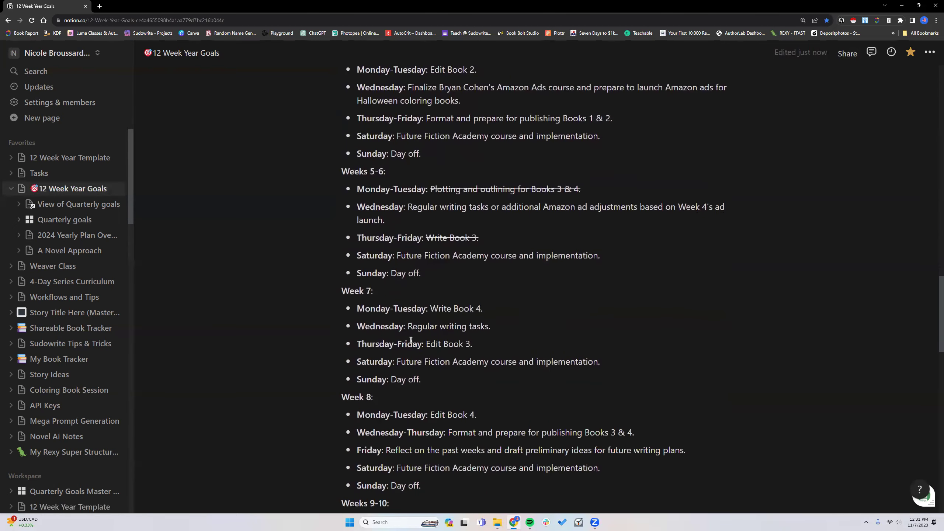
scroll(410, 340, "down", 11)
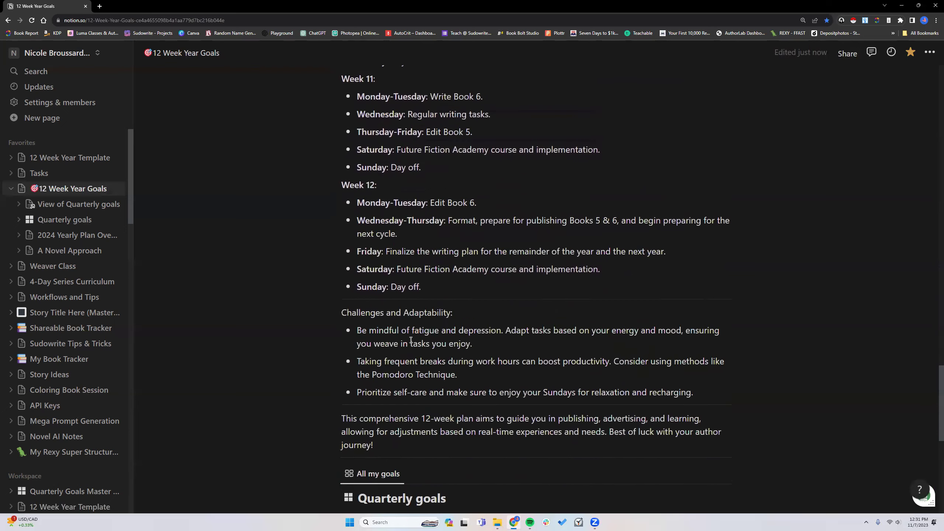
scroll(409, 344, "down", 2)
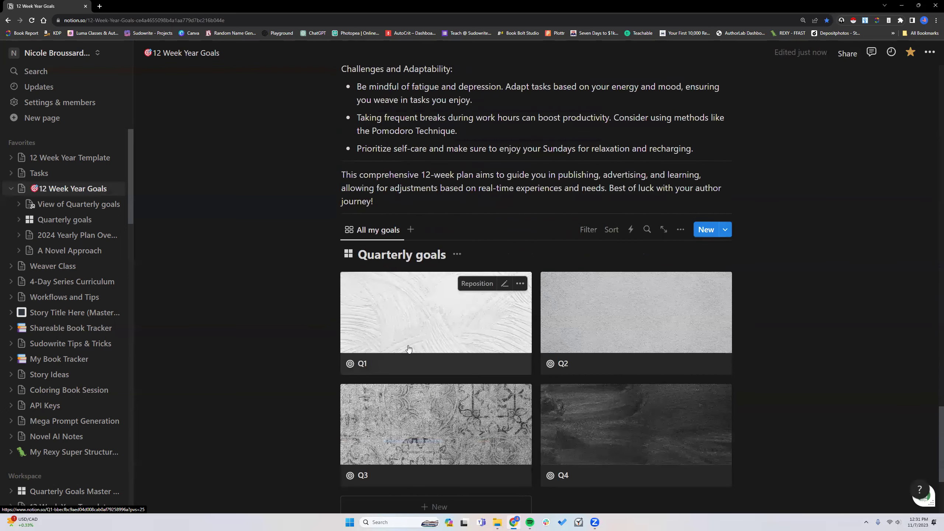
left_click(625, 448)
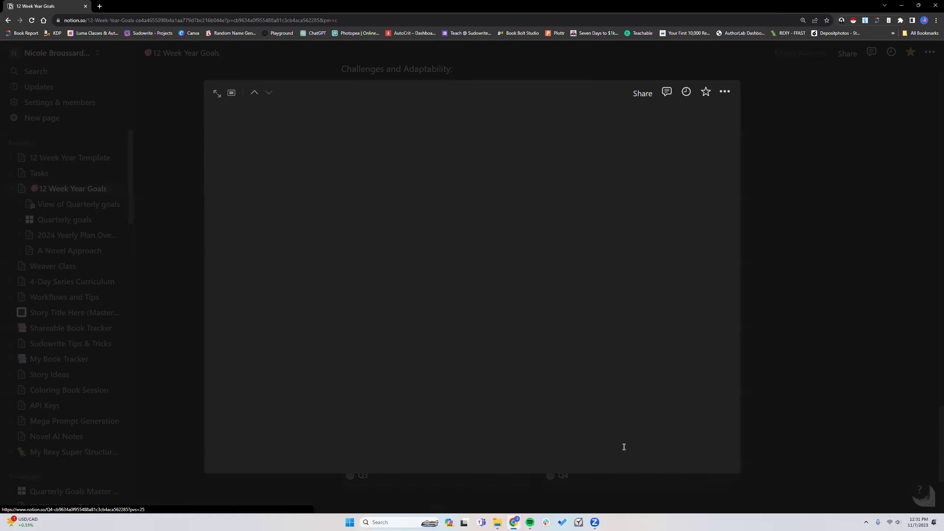
left_click(771, 281)
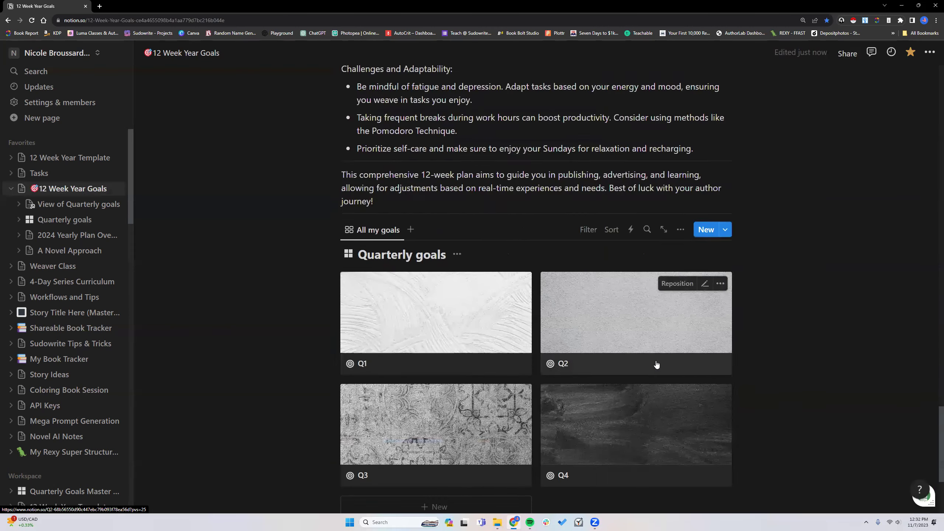
Move the 2024 Yearly Plan Overview page link from the end of the page to just below the Vision paragraph.
scroll(656, 362, "down", 5)
mouse_move(399, 348)
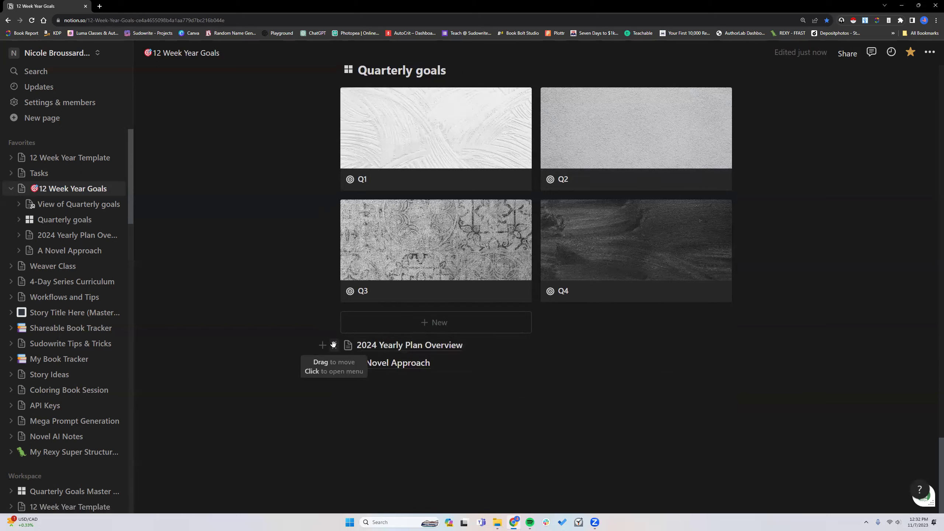
scroll(333, 345, "up", 4)
scroll(352, 284, "up", 10)
mouse_move(352, 284)
left_mouse_down()
mouse_move(349, 247)
mouse_move(347, 280)
left_mouse_up()
scroll(352, 283, "up", 15)
scroll(352, 281, "up", 6)
scroll(352, 282, "up", 8)
scroll(346, 280, "up", 1)
Move the A Novel Approach page link from the end of the page to directly below the 2024 Yearly Plan Overview link.
scroll(348, 282, "down", 9)
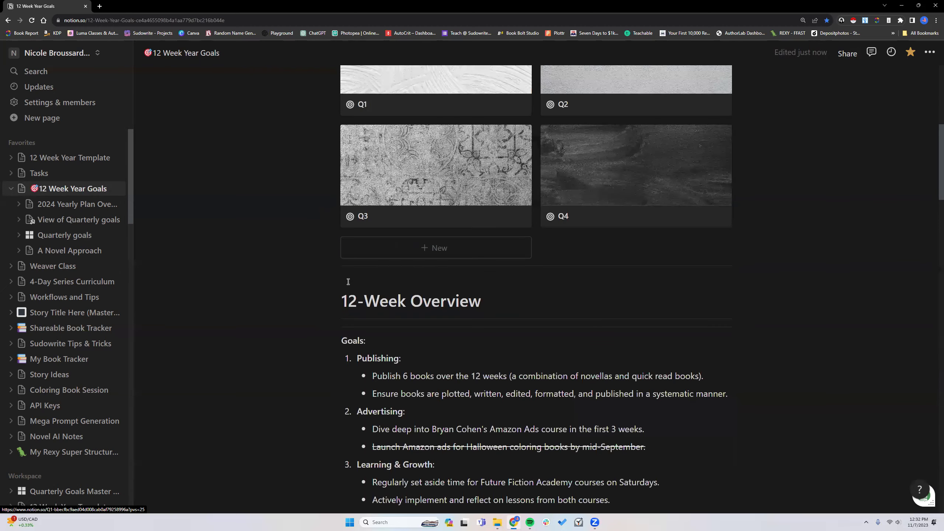
left_click_drag(335, 363, 347, 264)
scroll(339, 314, "up", 15)
scroll(339, 303, "up", 12)
scroll(340, 303, "up", 8)
scroll(339, 303, "up", 6)
scroll(347, 263, "up", 4)
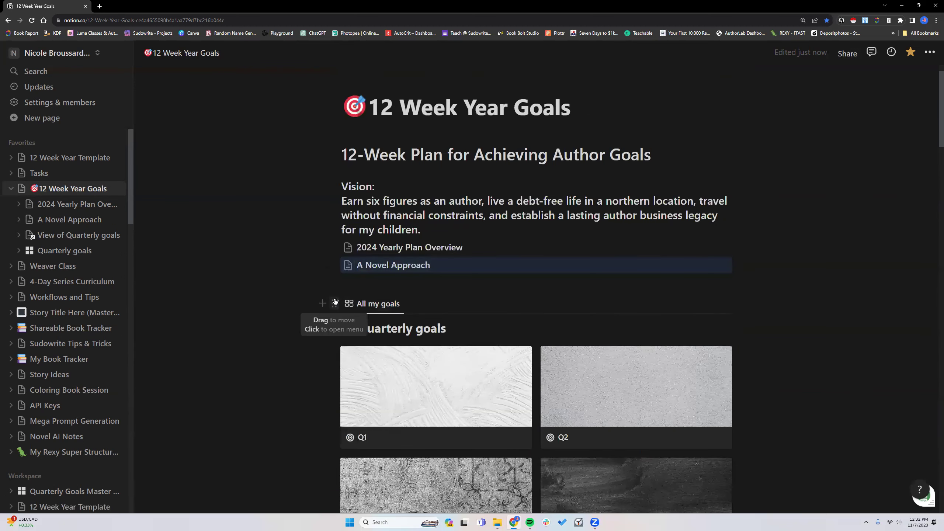
Create a new subpage on the empty line below A Novel Approach and title it 2023.
left_click(364, 285)
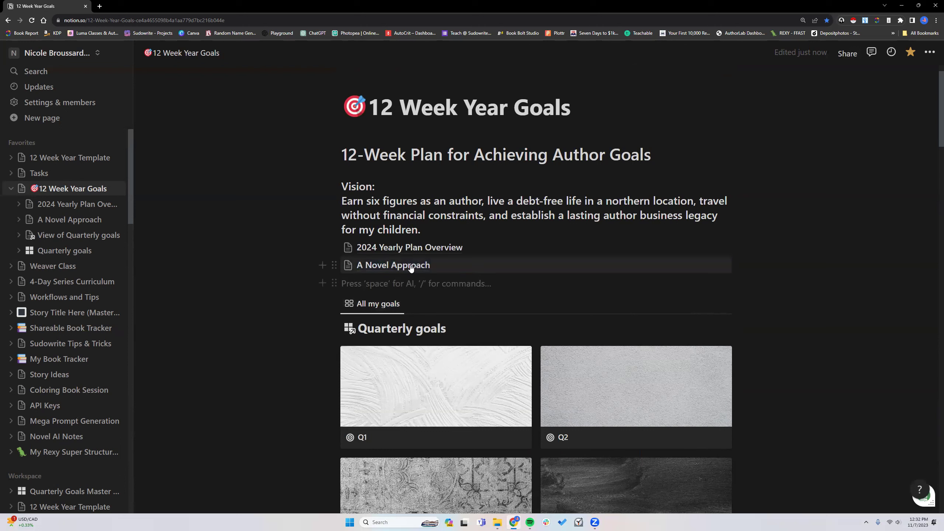
mouse_move(410, 267)
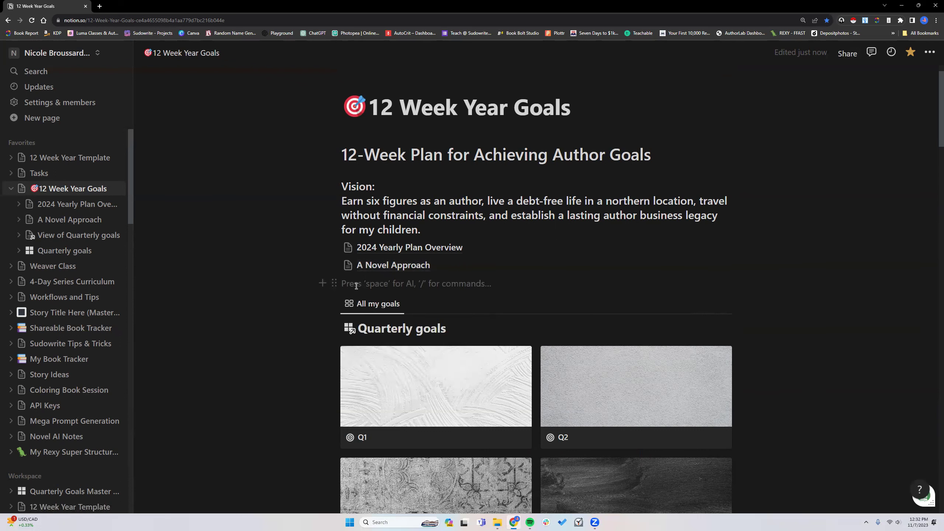
type("/page")
key("Return")
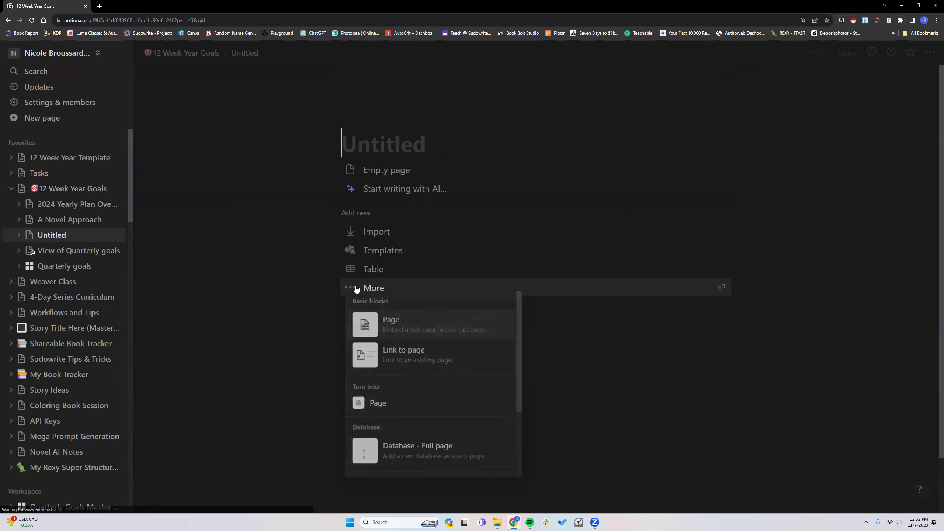
type("2023")
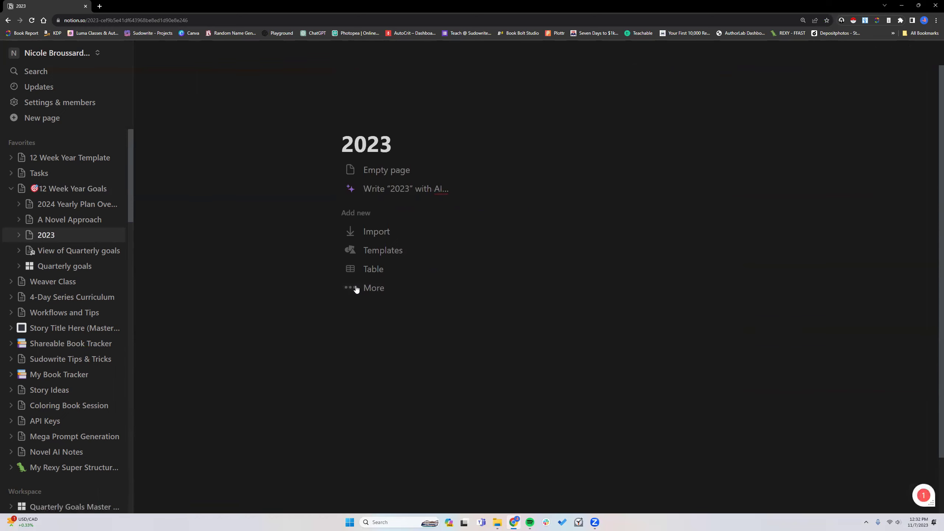
Complete the new subpage's title as 2023 Goals and Progress.
type(" Goals")
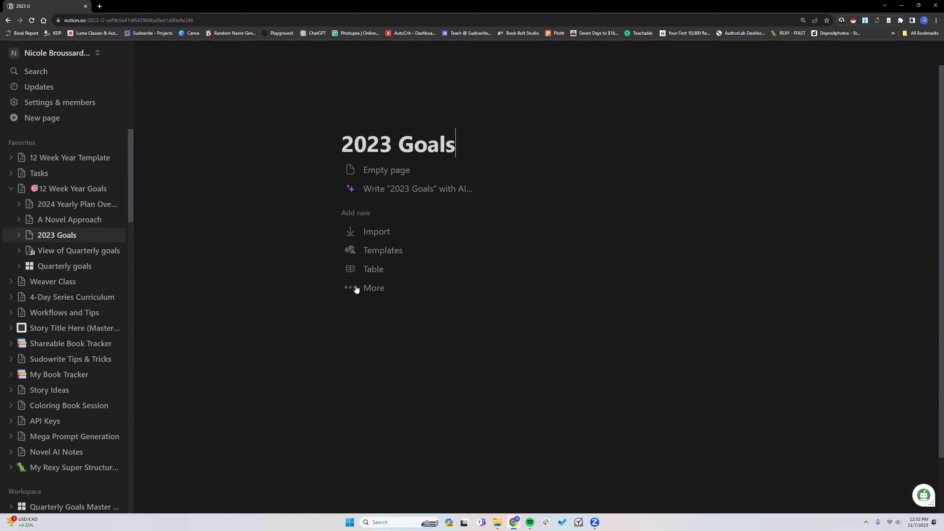
type(" and Pro")
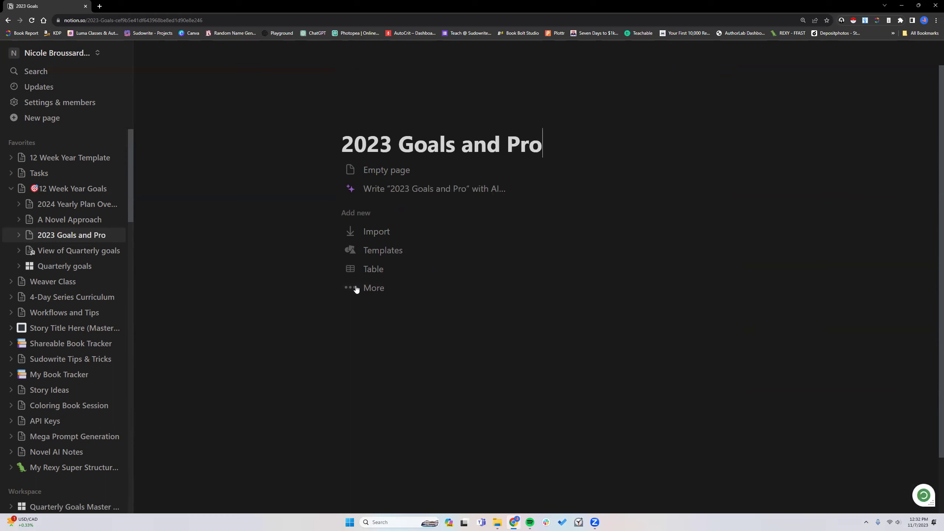
type("gress")
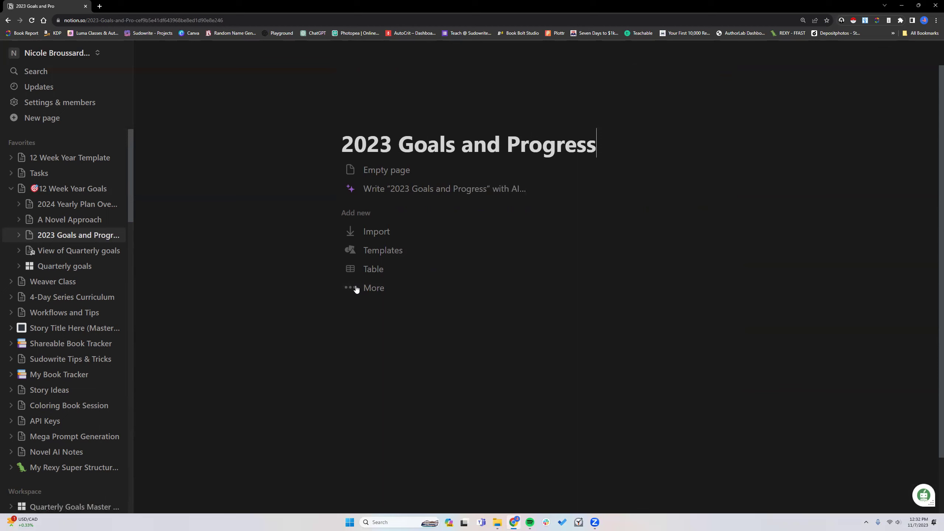
key("Return")
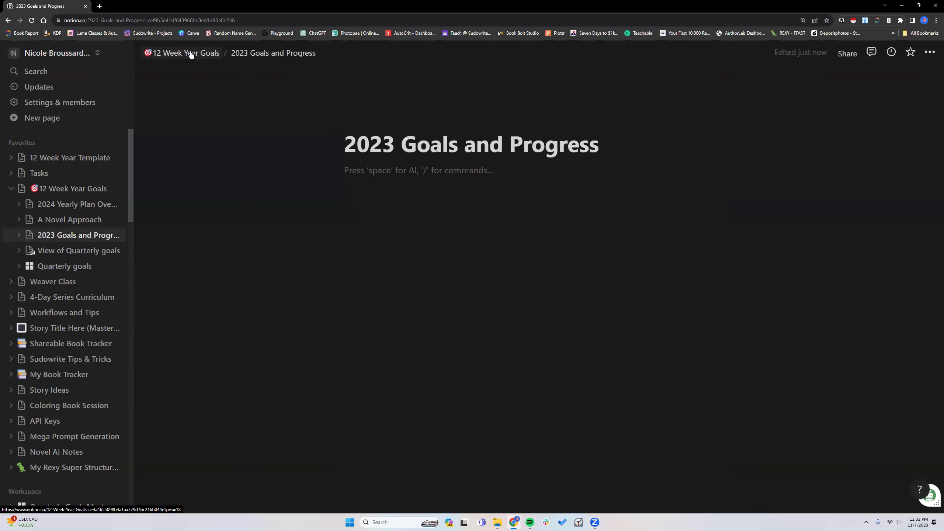
Return to the 12 Week Year Goals page and move the Quarterly goals gallery into the 2023 Goals and Progress subpage.
left_click(192, 54)
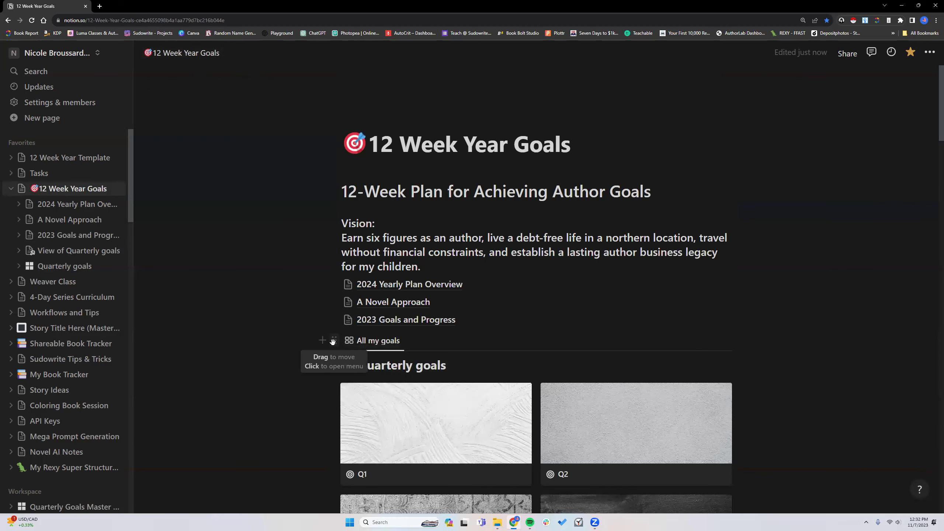
left_click_drag(333, 341, 390, 320)
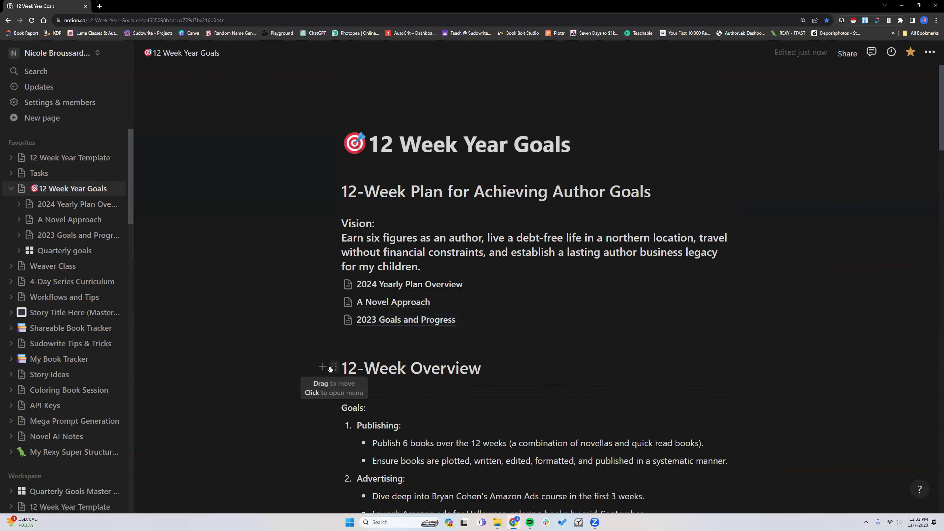
Move all blocks from the 12-Week Overview heading to the end of the page into the 2023 Goals and Progress subpage.
left_click_drag(342, 366, 353, 389)
scroll(352, 394, "down", 15)
left_click_drag(353, 389, 353, 389)
scroll(369, 278, "down", 2)
left_click_drag(369, 278, 369, 279)
scroll(366, 281, "up", 10)
scroll(365, 283, "up", 15)
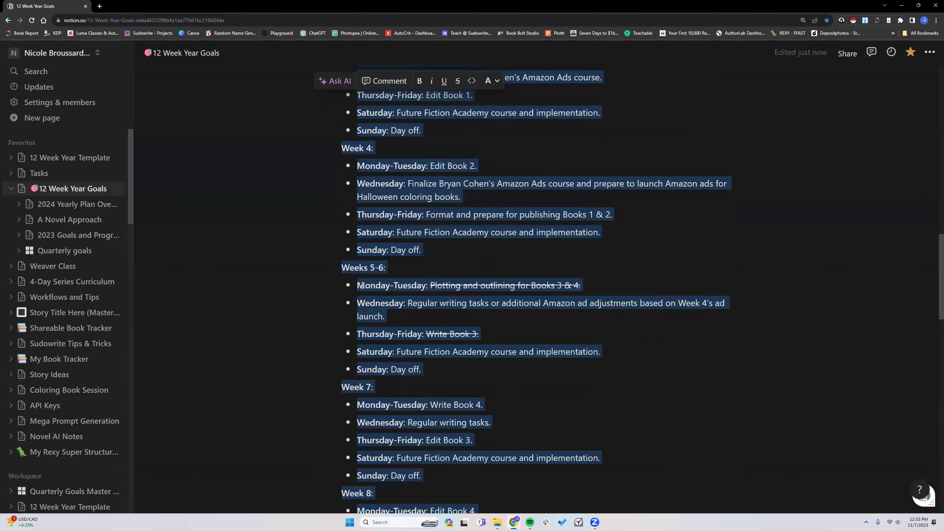
scroll(363, 288, "up", 10)
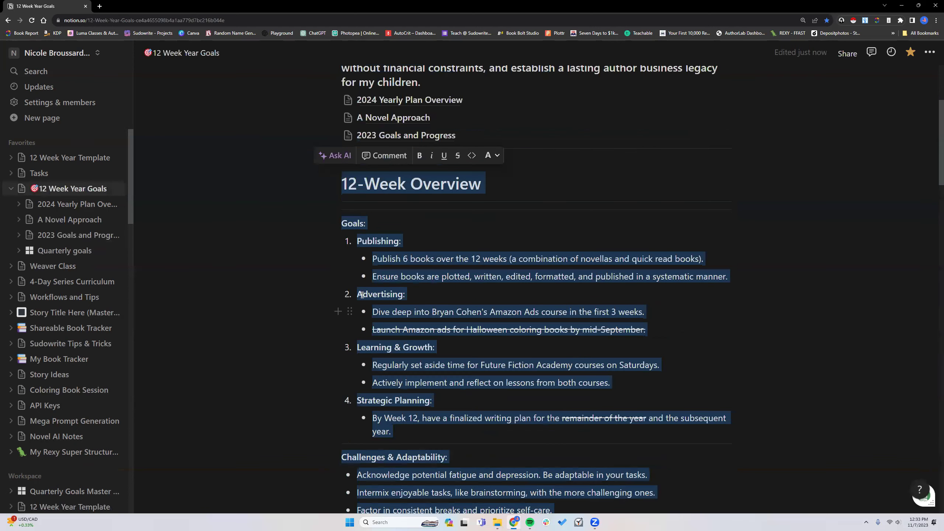
scroll(362, 295, "up", 4)
left_click_drag(334, 331, 367, 285)
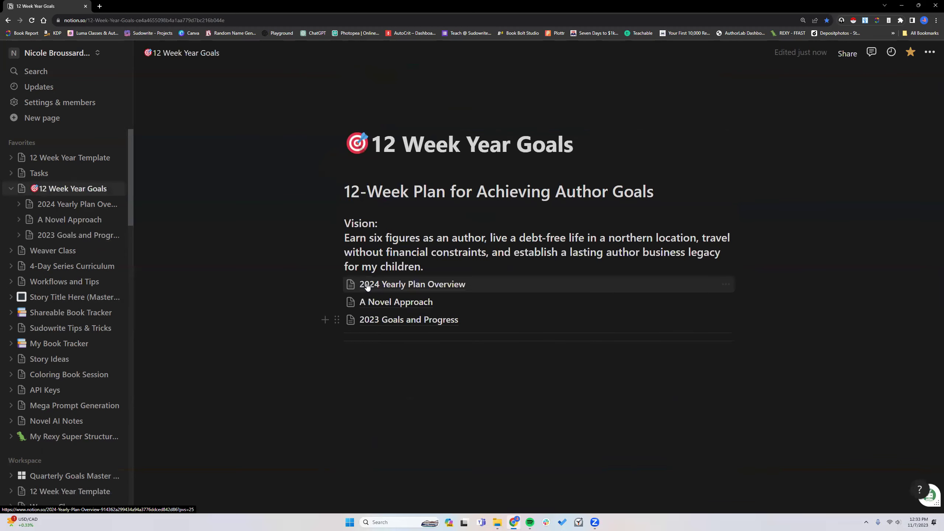
Review the Quarterly goals gallery and the 12-Week Overview in the 2023 Goals and Progress subpage.
left_click(415, 319)
scroll(416, 322, "down", 3)
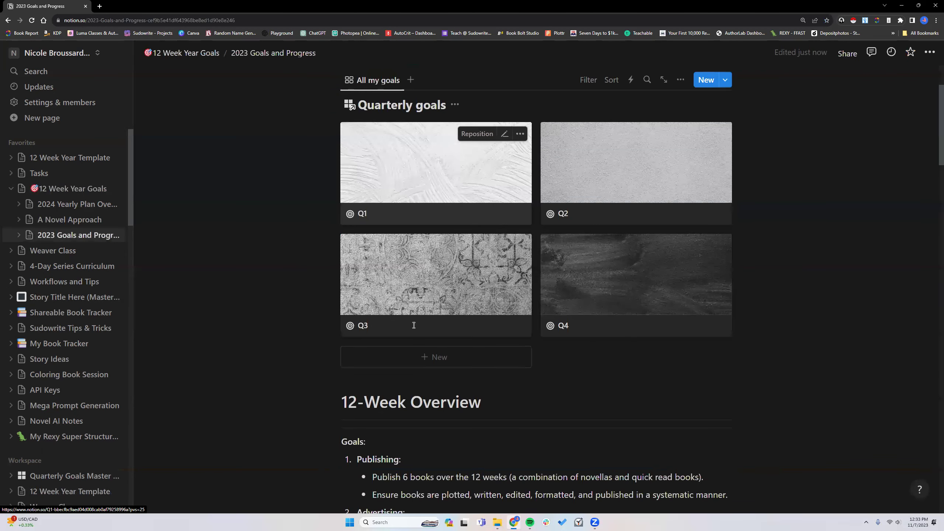
scroll(414, 325, "down", 2)
scroll(617, 346, "up", 5)
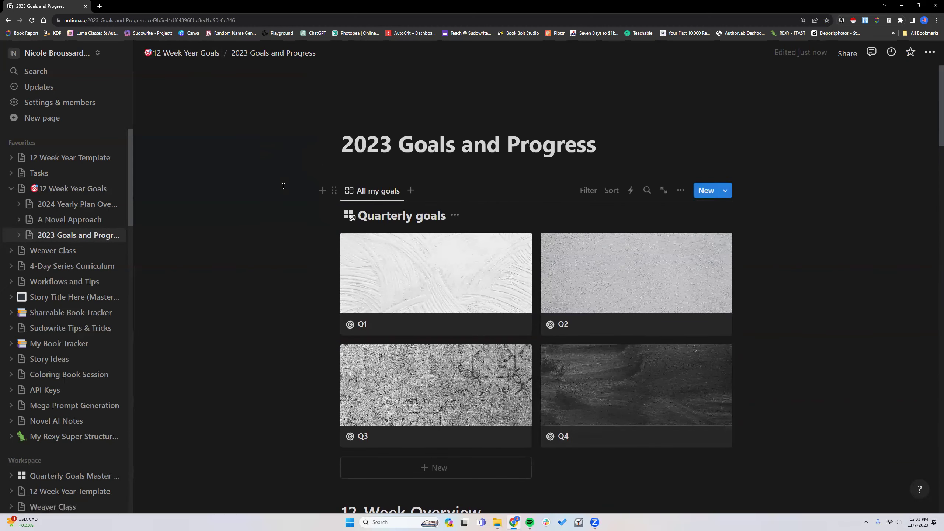
scroll(332, 395, "down", 2)
scroll(332, 394, "down", 6)
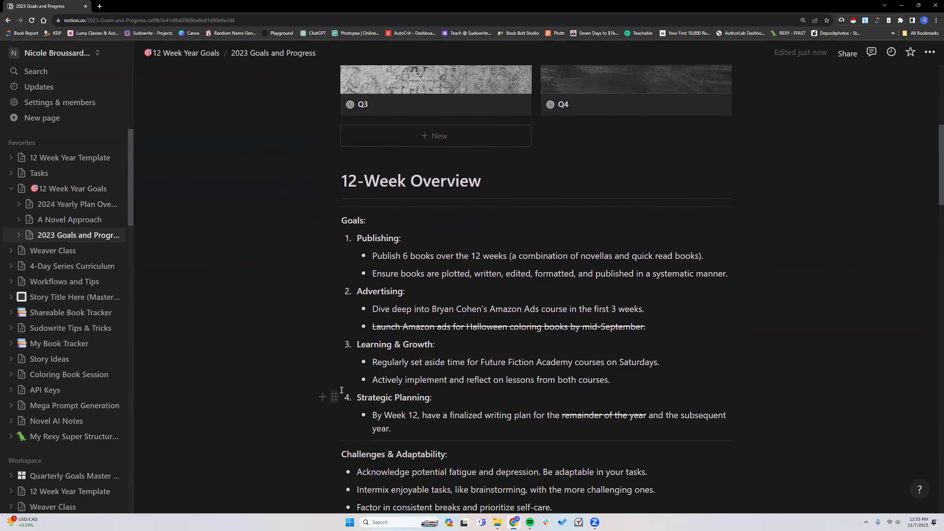
scroll(382, 381, "down", 2)
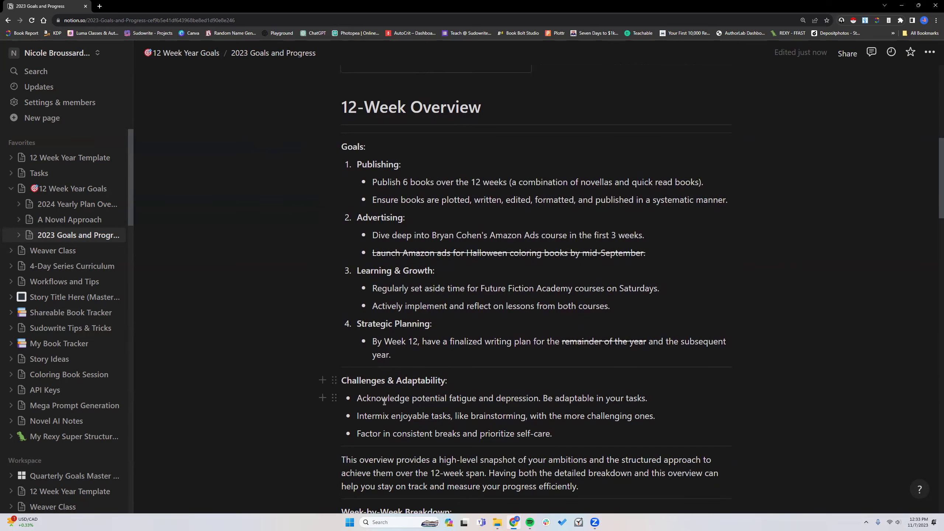
scroll(385, 400, "up", 10)
Return to the 12 Week Year Goals page and delete both dividers below the 2023 Goals and Progress link.
left_click(202, 54)
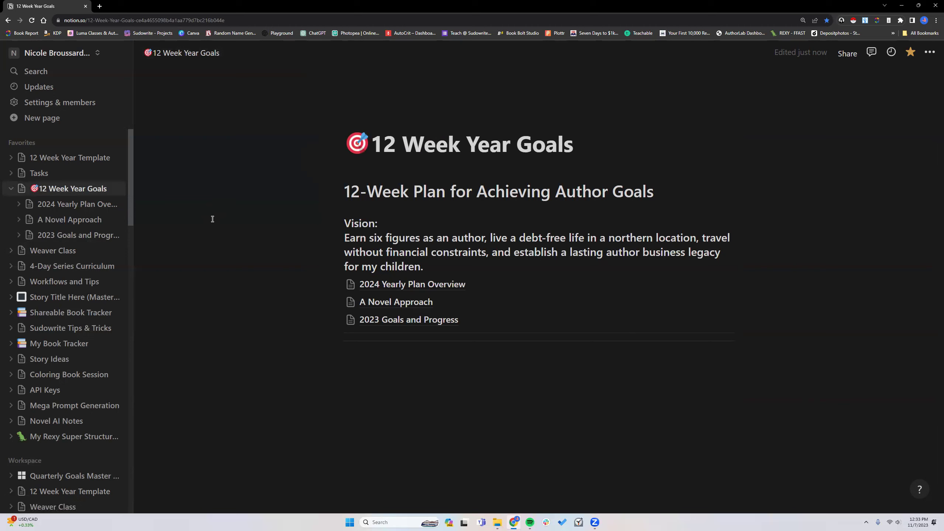
left_click(337, 340)
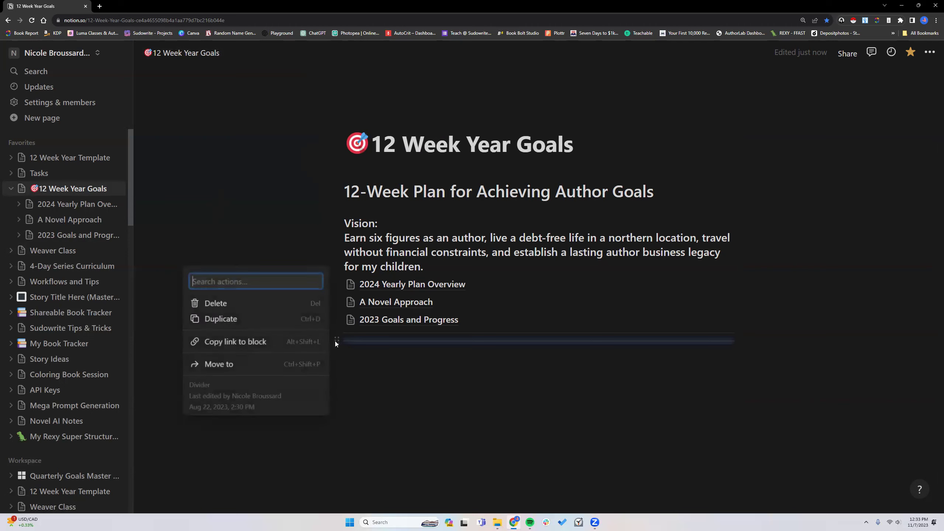
left_click(272, 307)
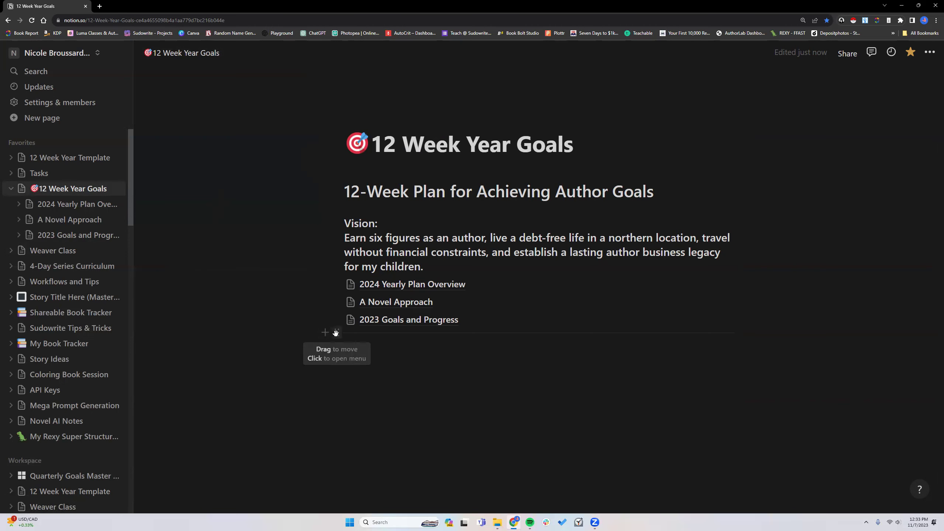
left_click(336, 332)
left_click(257, 300)
Look through the A Novel Approach page and the monthly page lists in its Club Strat subpage.
mouse_move(386, 328)
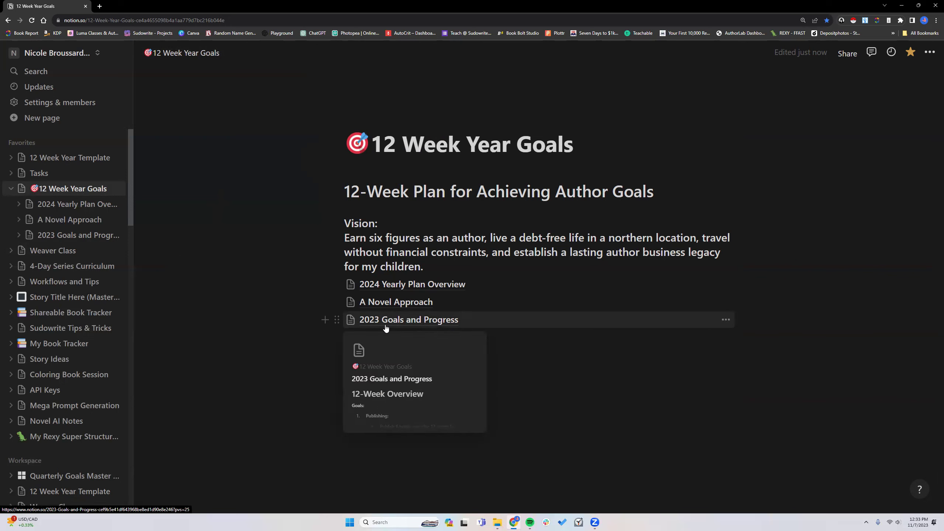
left_click(381, 304)
scroll(377, 304, "down", 5)
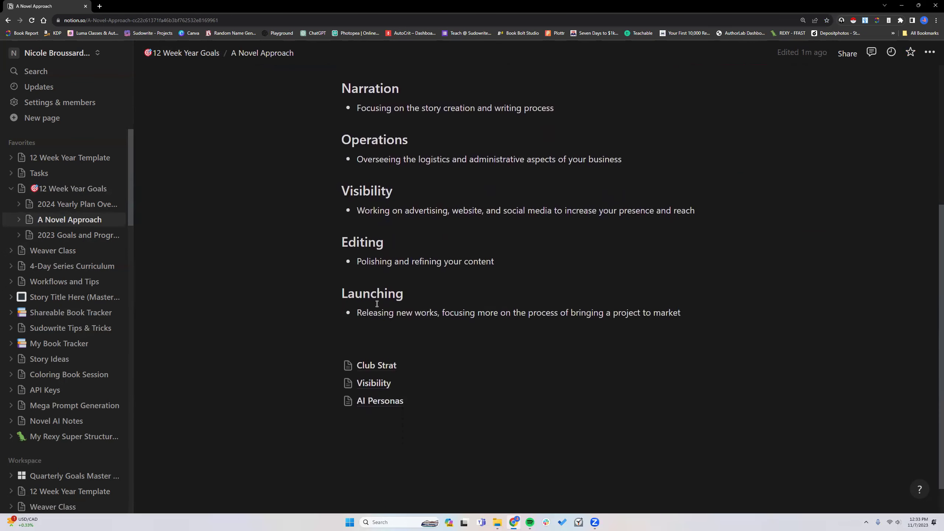
scroll(363, 237, "up", 2)
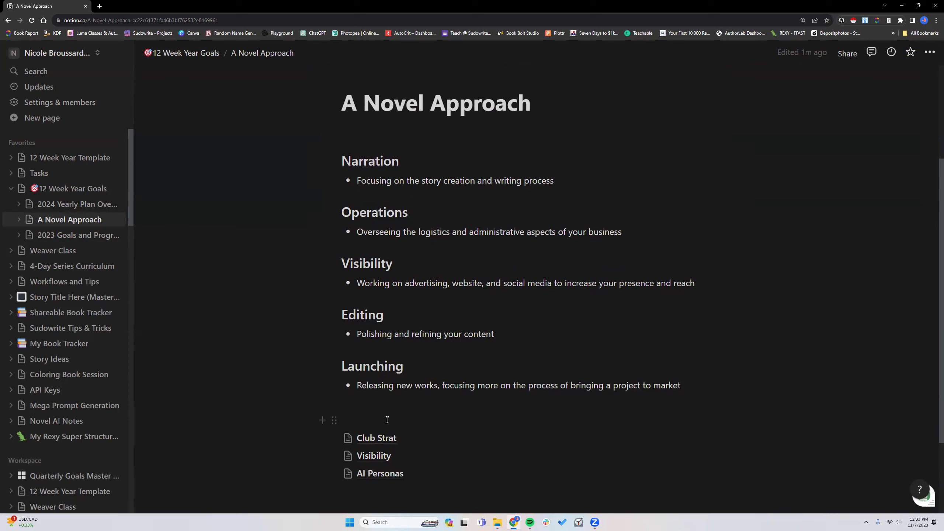
scroll(388, 420, "down", 2)
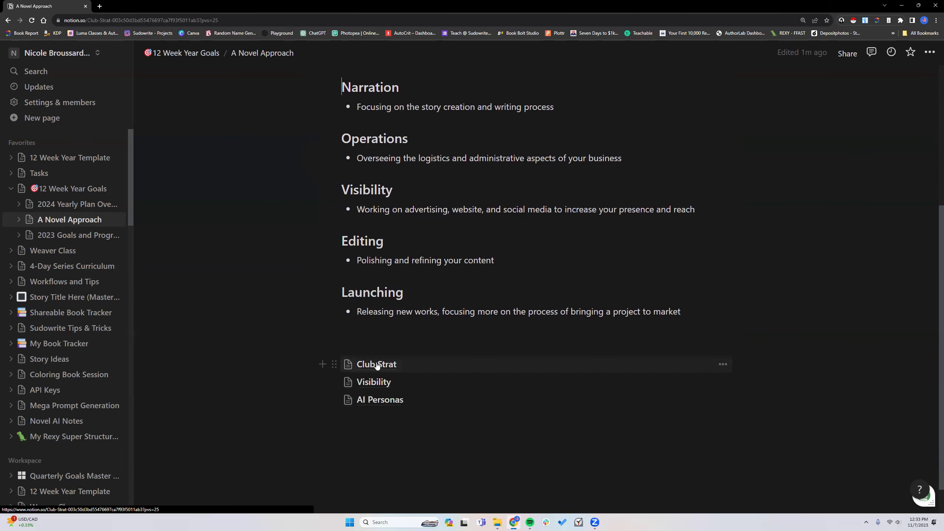
left_click(377, 366)
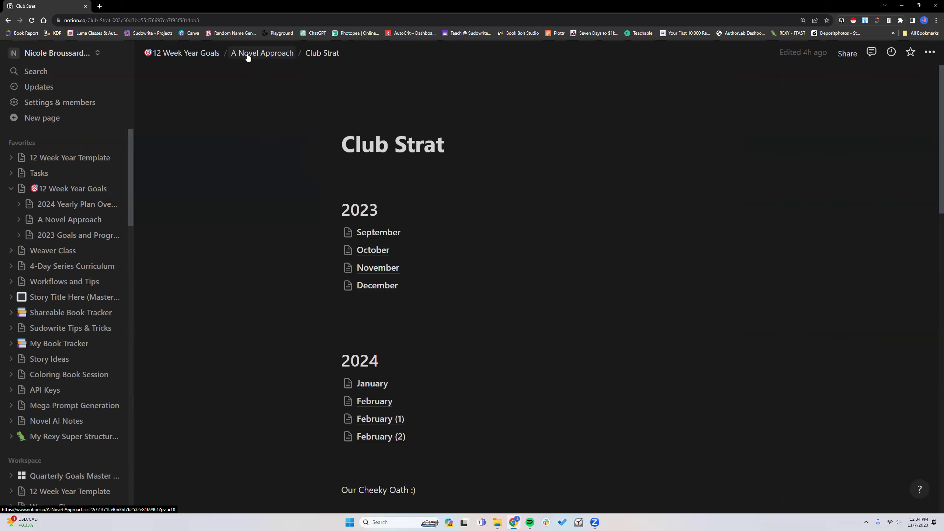
scroll(371, 394, "down", 2)
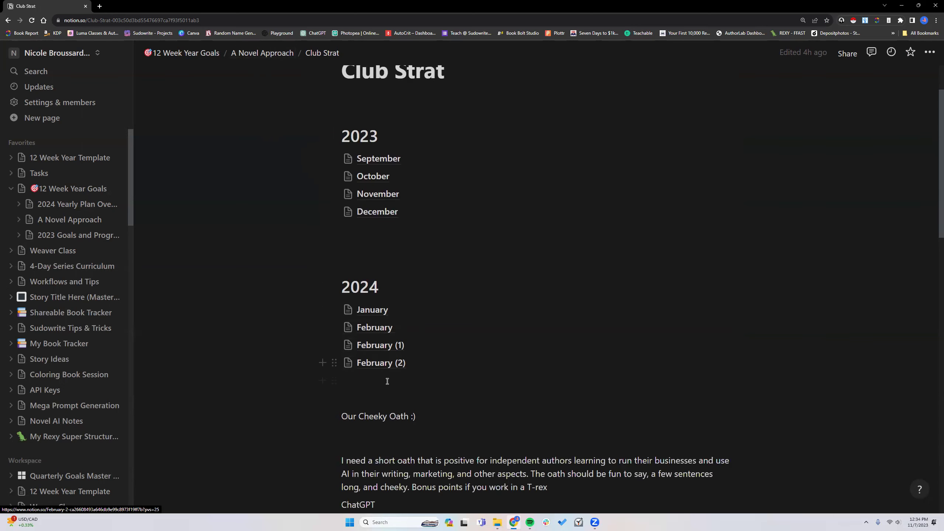
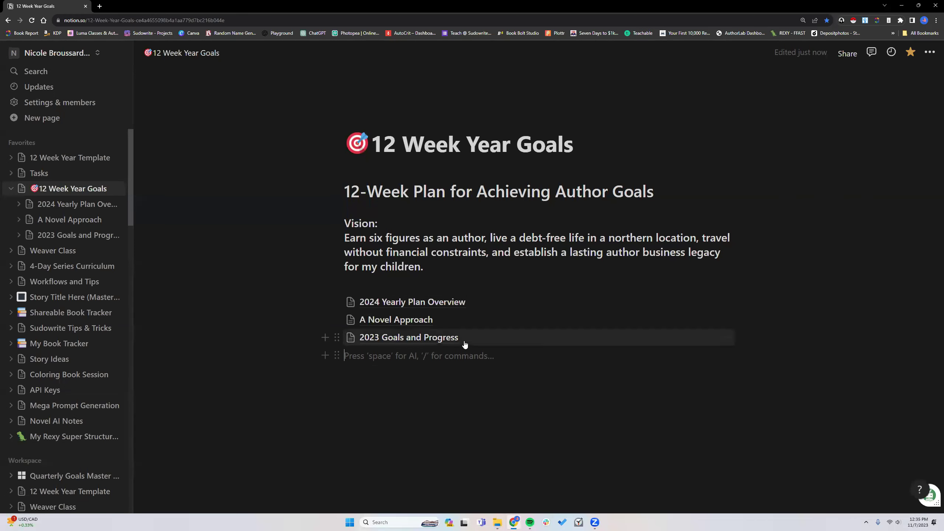
Check the A Novel Approach page's cover and section headings, and return to the 12 Week Year Goals page.
mouse_move(406, 320)
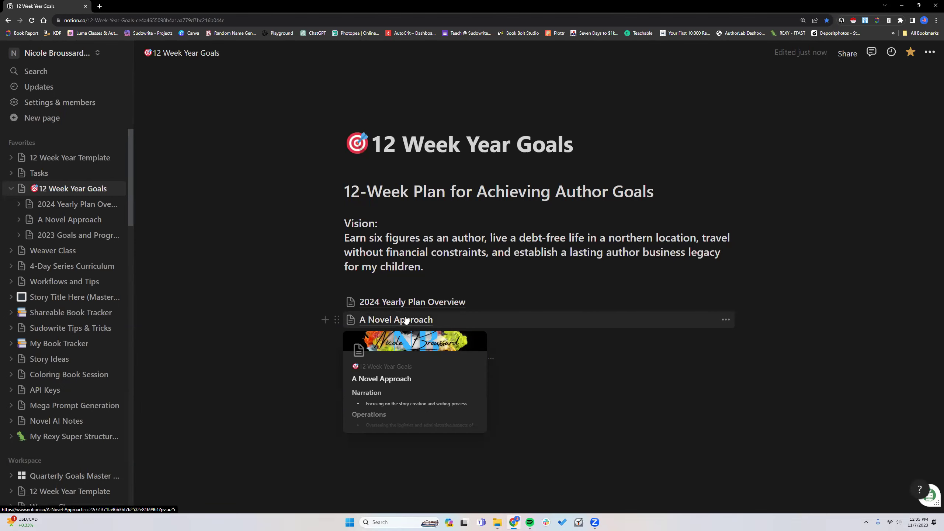
left_click(406, 320)
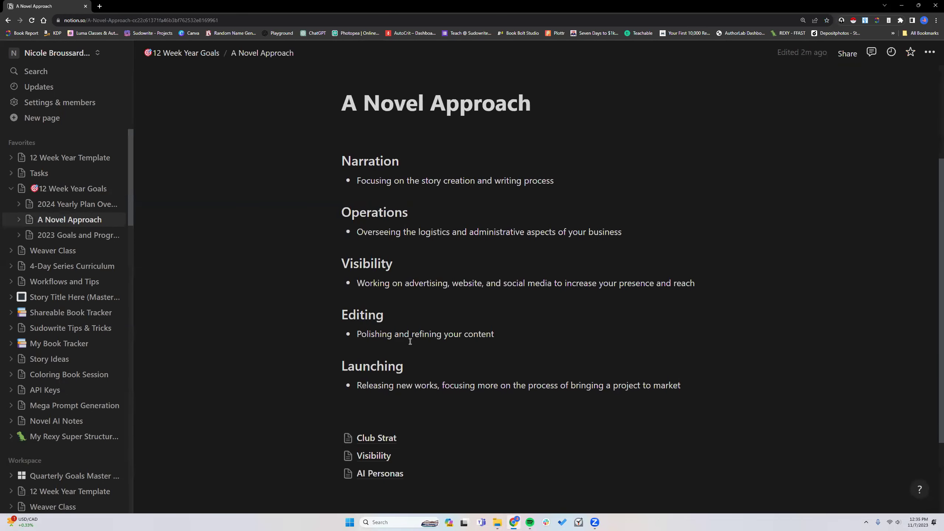
scroll(411, 342, "down", 3)
scroll(411, 344, "up", 6)
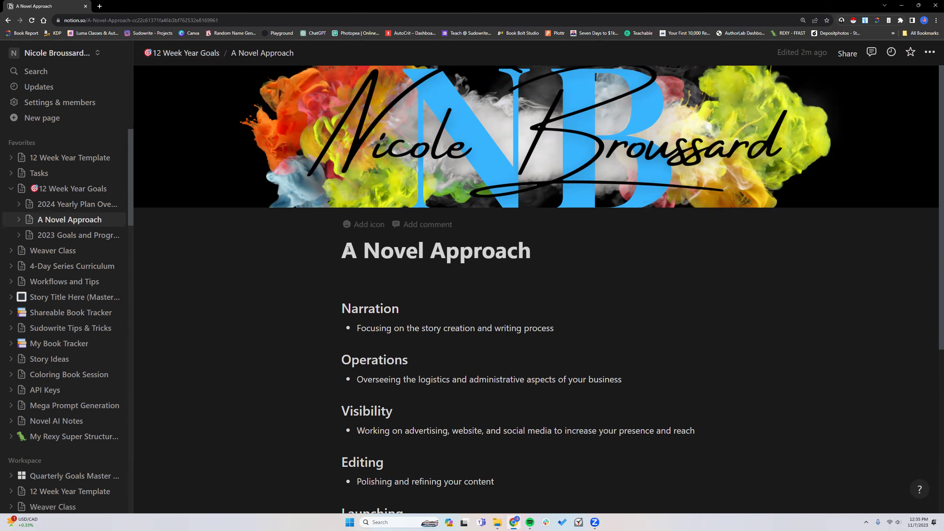
mouse_move(256, 130)
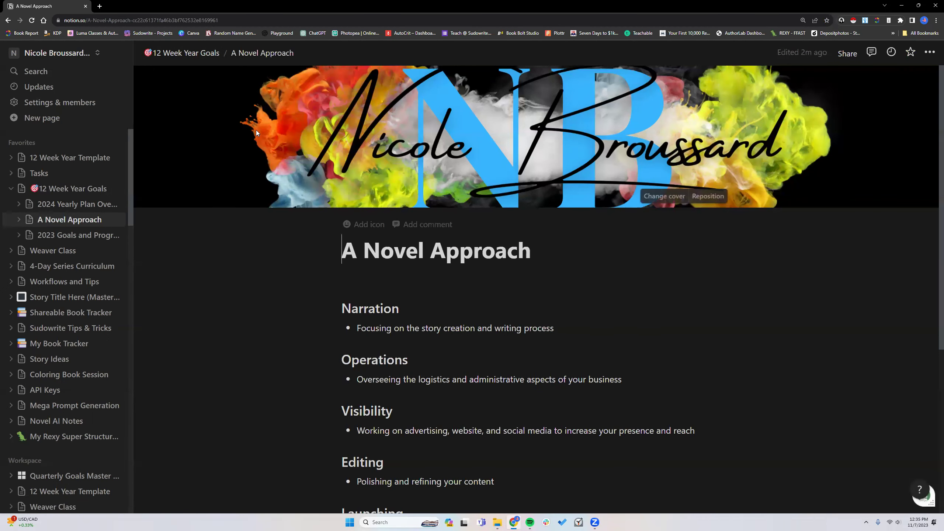
left_click(204, 53)
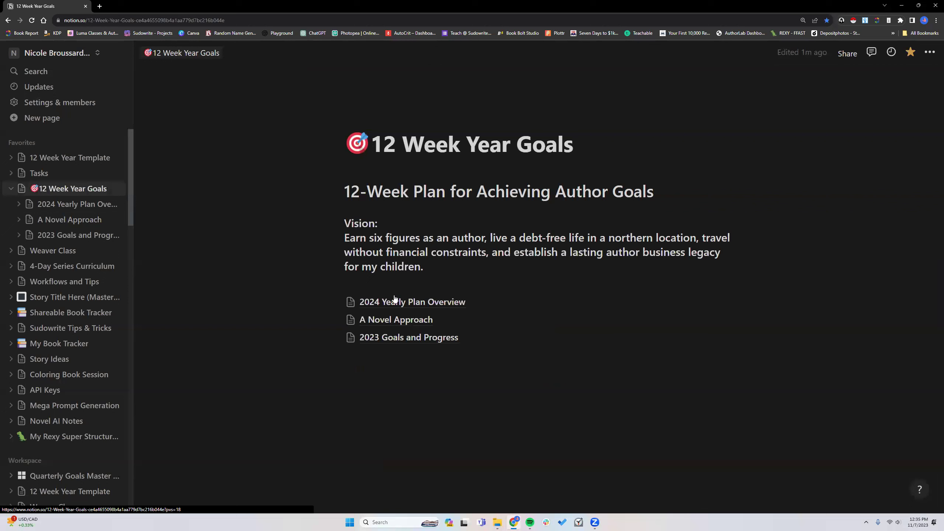
Move the 2023 Goals and Progress page link above the 2024 Yearly Plan Overview link.
mouse_move(398, 302)
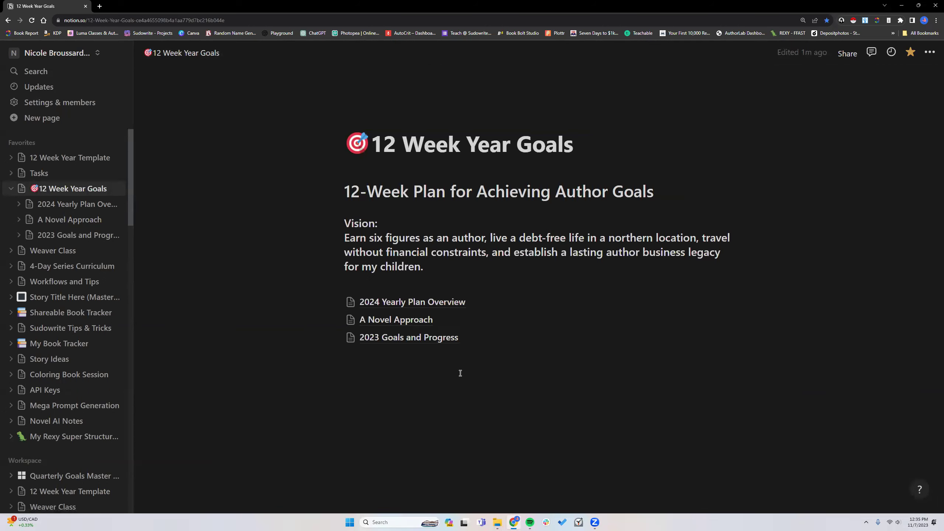
mouse_move(405, 324)
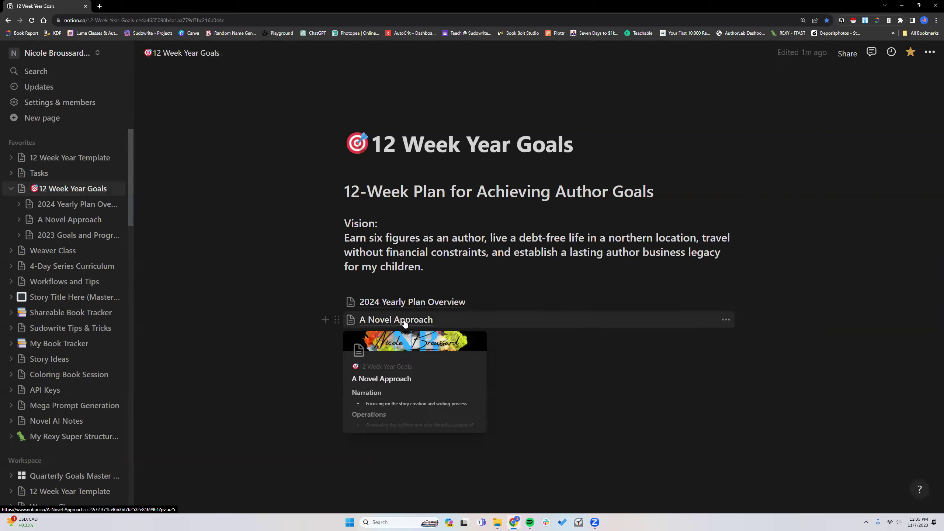
left_click(337, 320)
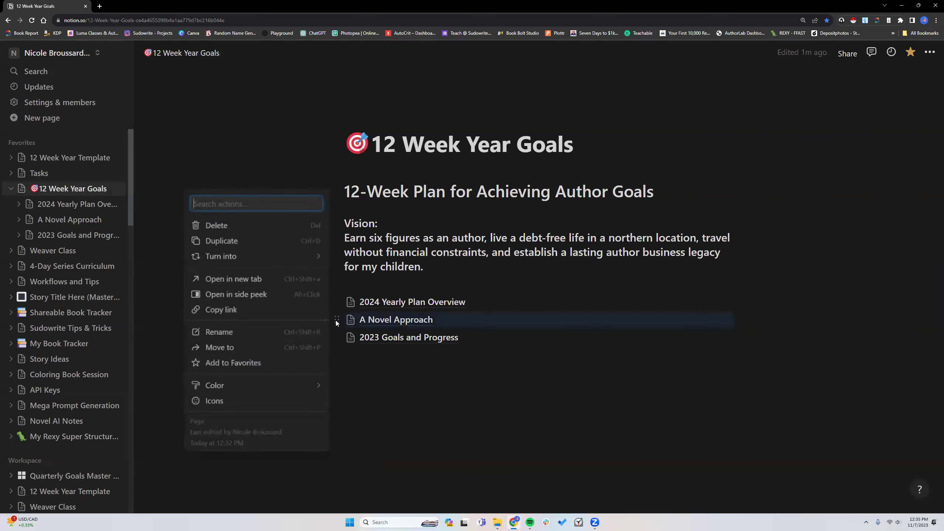
left_click(350, 354)
left_click_drag(336, 337, 336, 294)
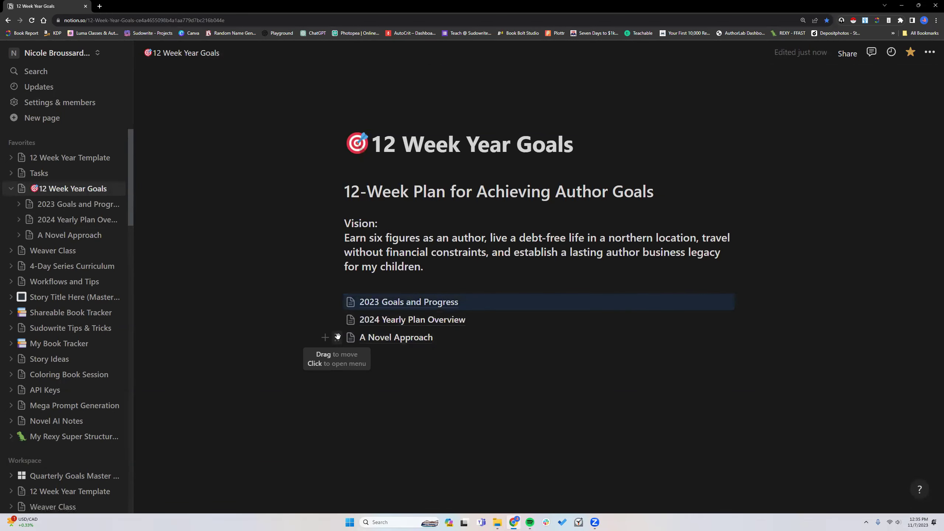
Turn the A Novel Approach page link into a text block on the 12 Week Year Goals page.
left_click(337, 338)
mouse_move(307, 275)
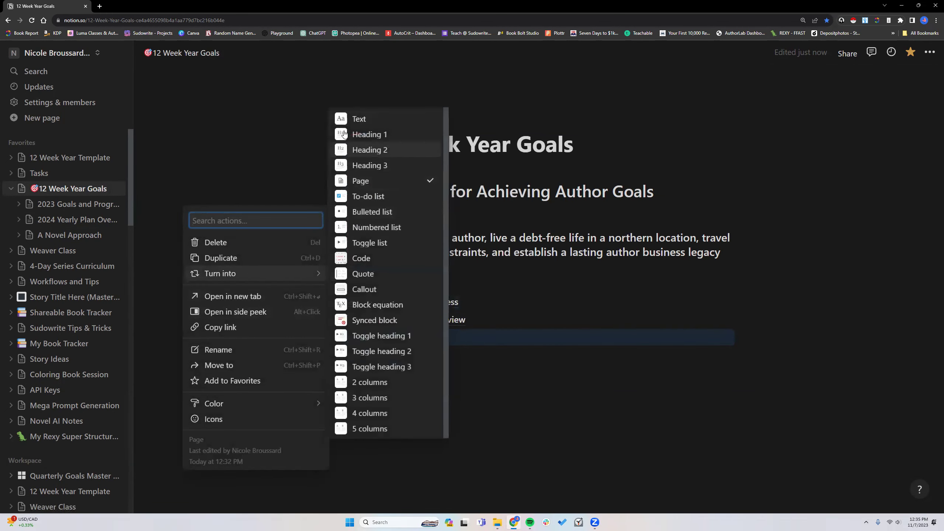
left_click(358, 122)
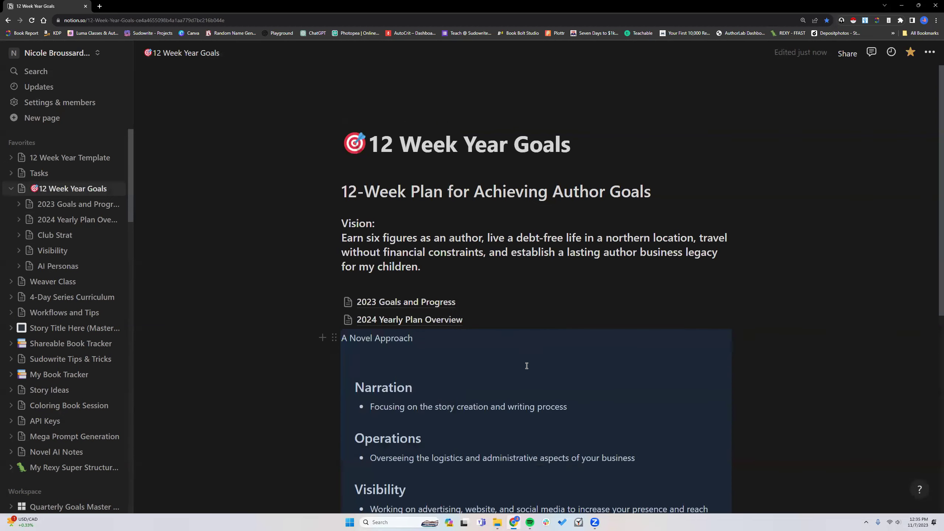
scroll(803, 317, "down", 1)
left_click(335, 301)
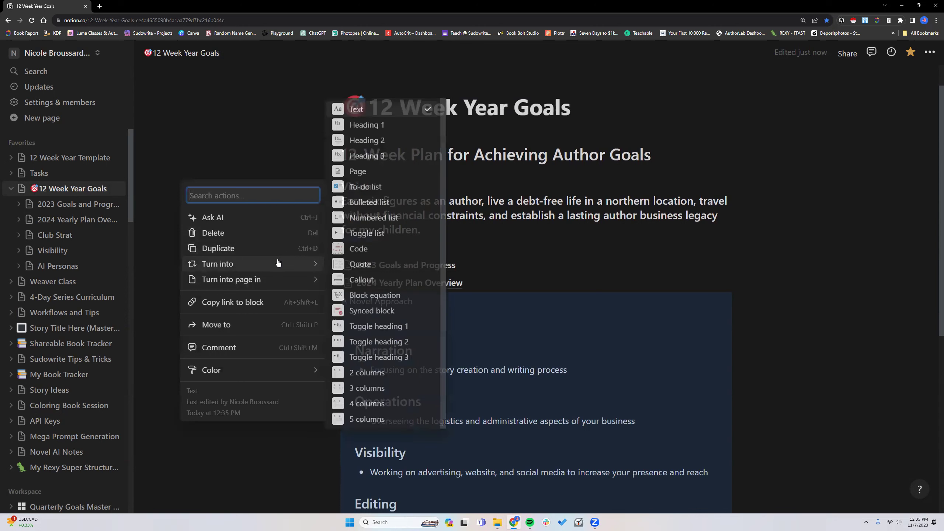
mouse_move(306, 265)
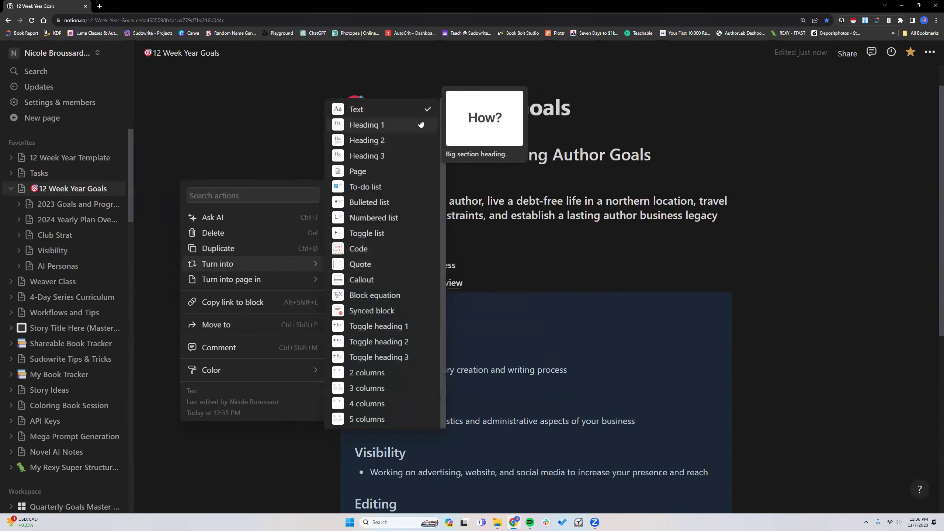
left_click(792, 334)
left_click(792, 349)
scroll(658, 461, "down", 3)
scroll(657, 461, "down", 5)
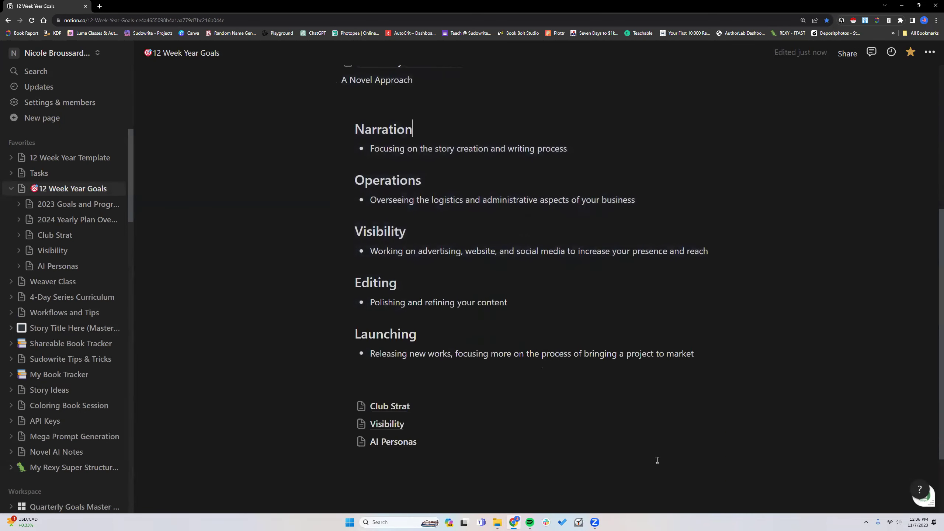
scroll(546, 446, "up", 7)
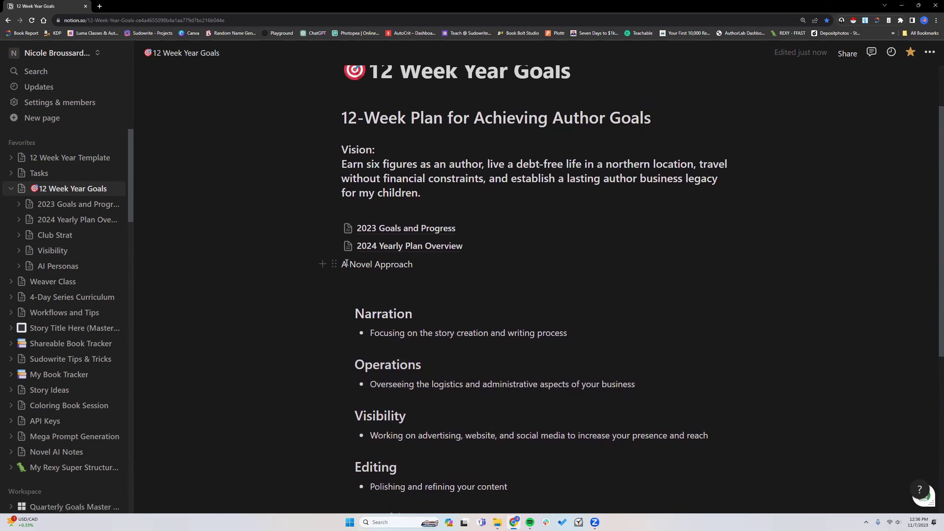
mouse_move(334, 264)
left_mouse_down()
mouse_move(337, 376)
mouse_move(337, 268)
mouse_move(348, 265)
left_mouse_up()
left_click(334, 264)
key("Escape")
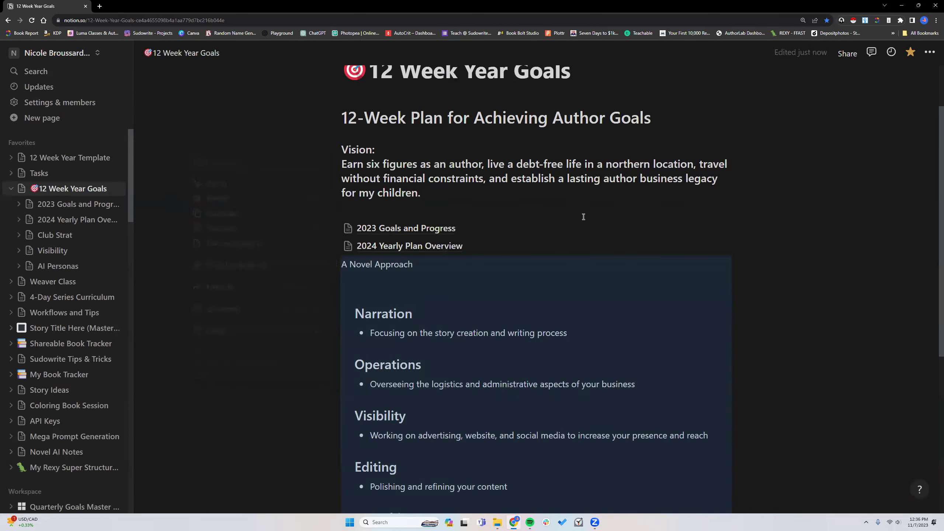
left_click(309, 277)
left_click(334, 264)
key("Escape")
left_click(277, 361)
Delete the A Novel Approach text and the empty line above the Narration heading.
left_click_drag(342, 264, 418, 263)
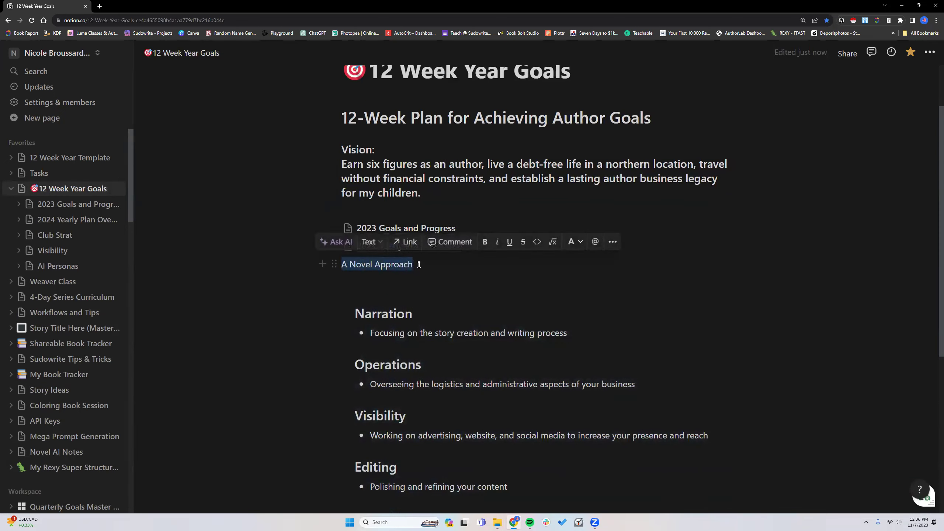
key("BackSpace")
key("Escape")
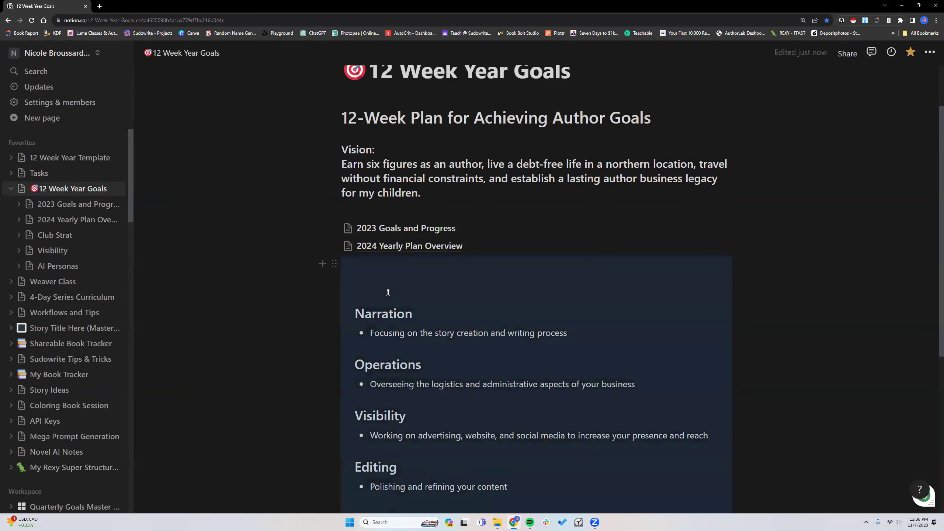
left_click(357, 314)
key("BackSpace")
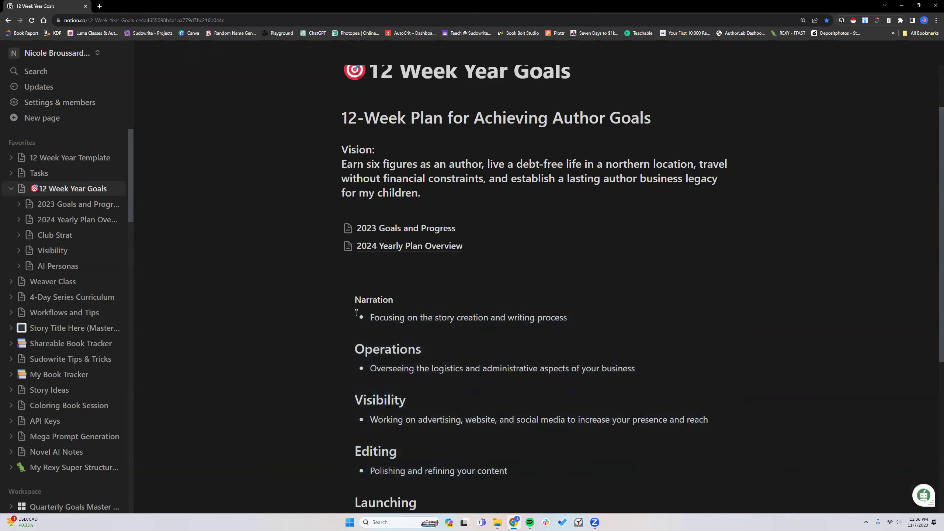
key("BackSpace")
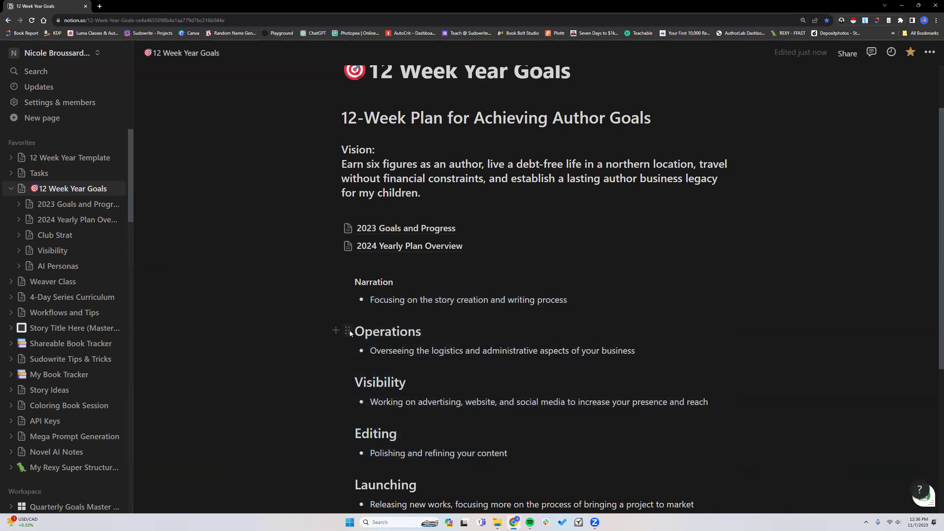
Check the block type of the Operations heading and turn the Narration line into a matching Heading 2.
left_click(349, 331)
mouse_move(312, 296)
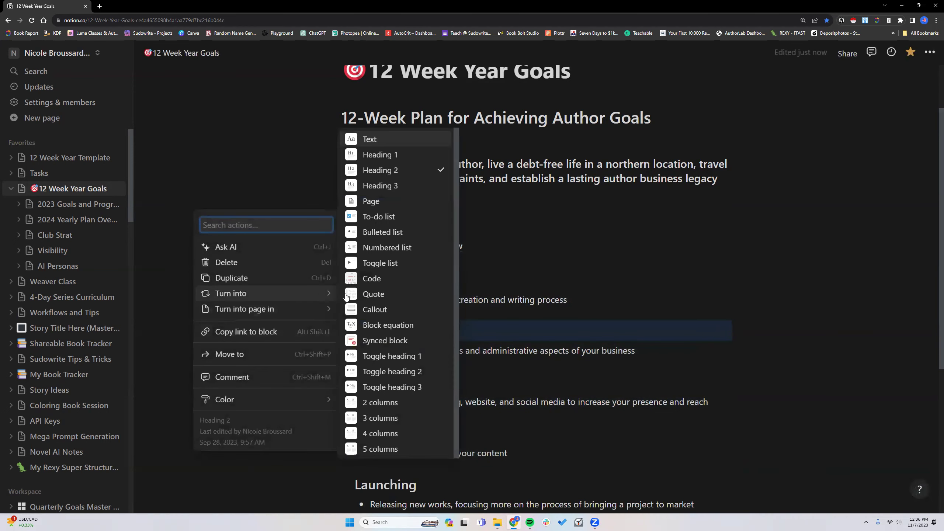
key("Escape")
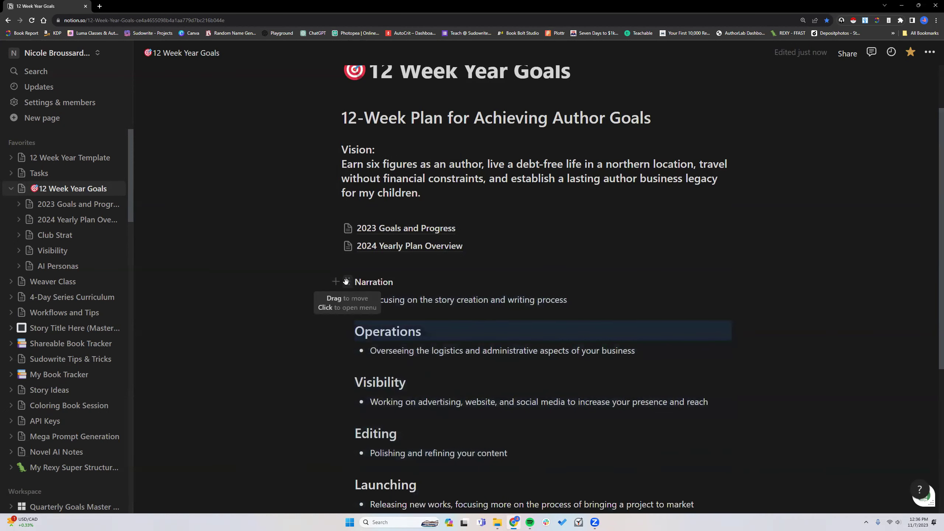
left_click(347, 282)
mouse_move(329, 251)
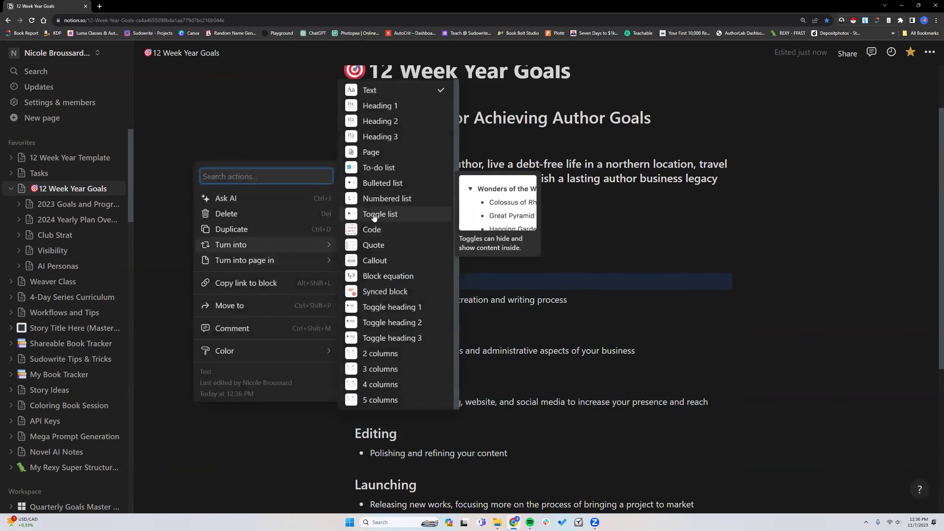
left_click(383, 121)
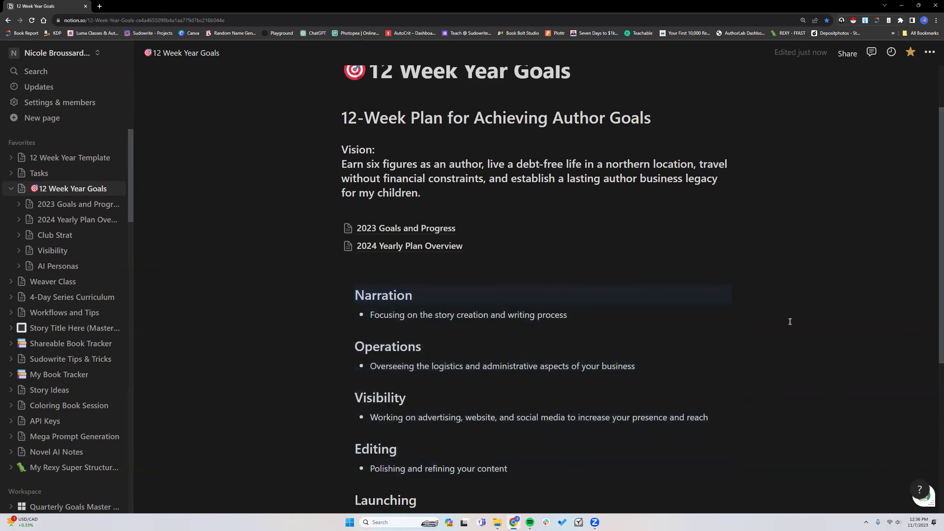
Review the sections of the 12 Week Year Goals page, and open and read through the 2024 Yearly Plan Overview page.
scroll(419, 316, "down", 3)
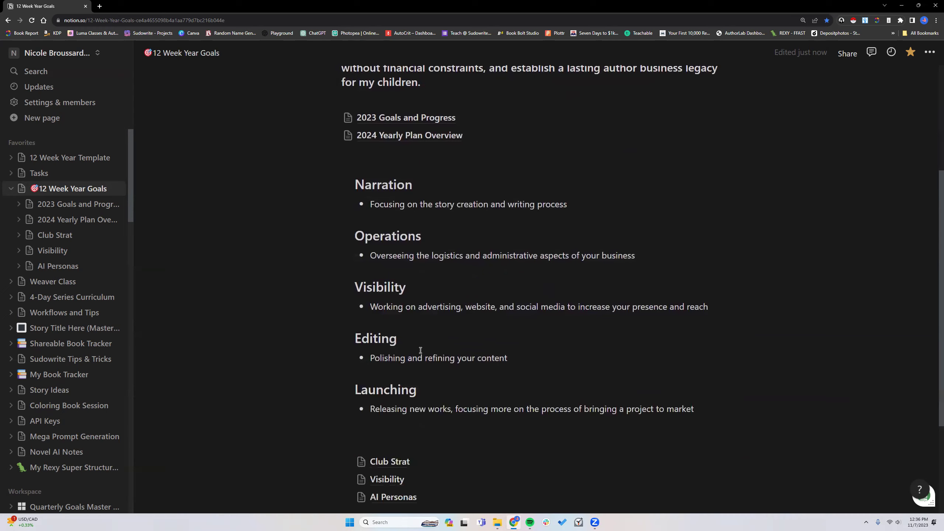
scroll(421, 350, "down", 2)
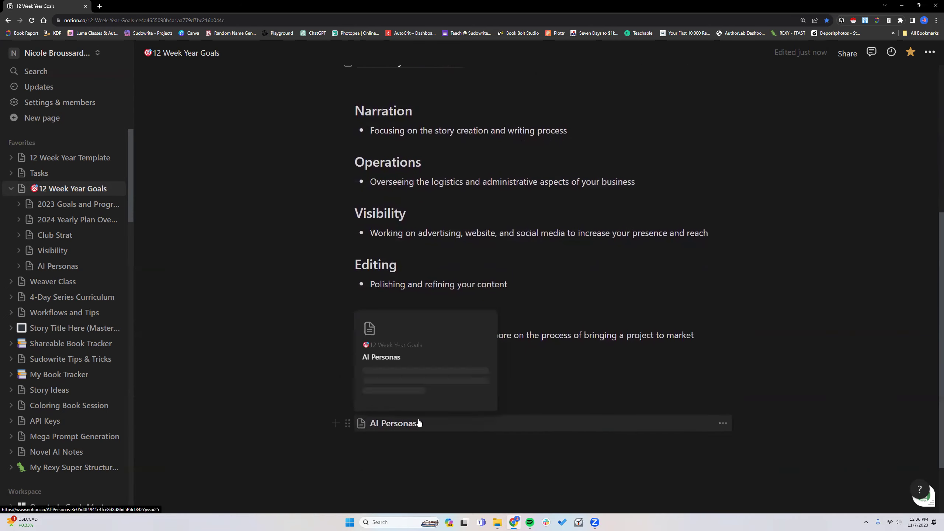
scroll(419, 420, "up", 5)
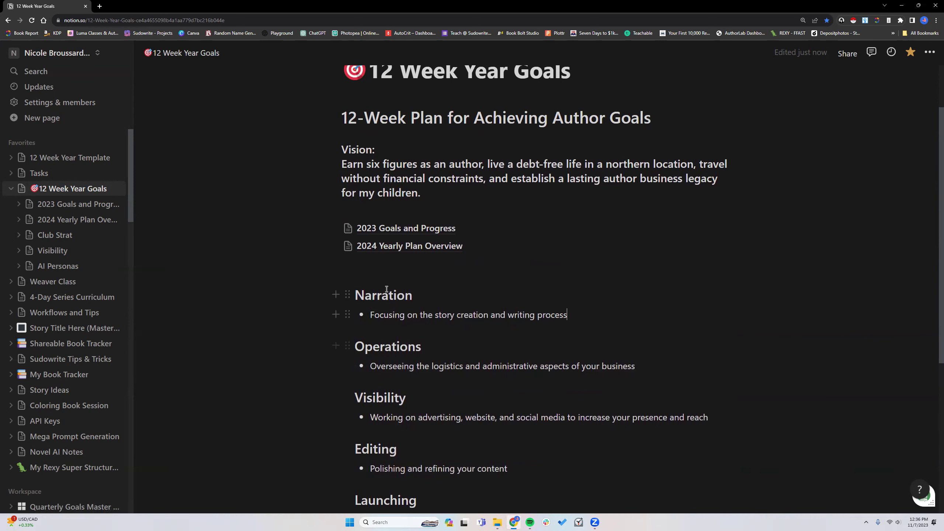
scroll(387, 289, "down", 2)
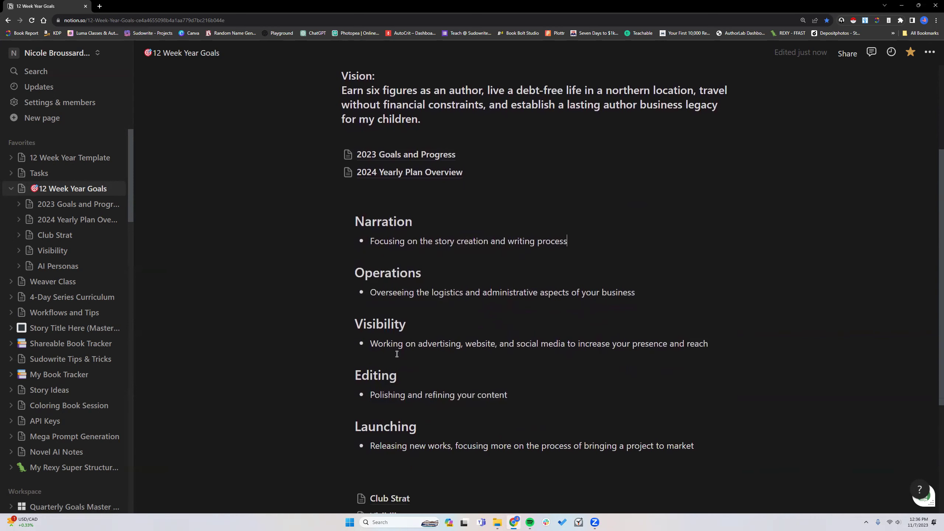
scroll(397, 354, "up", 1)
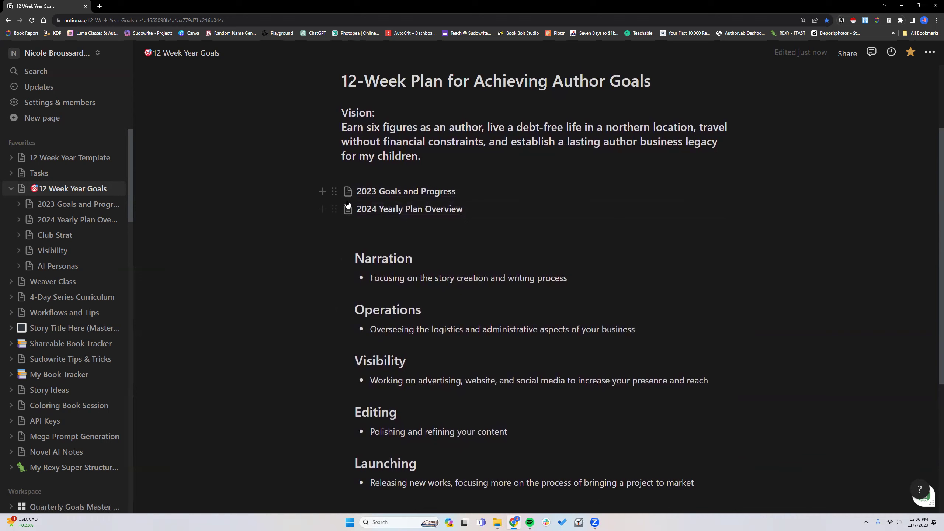
left_click(367, 210)
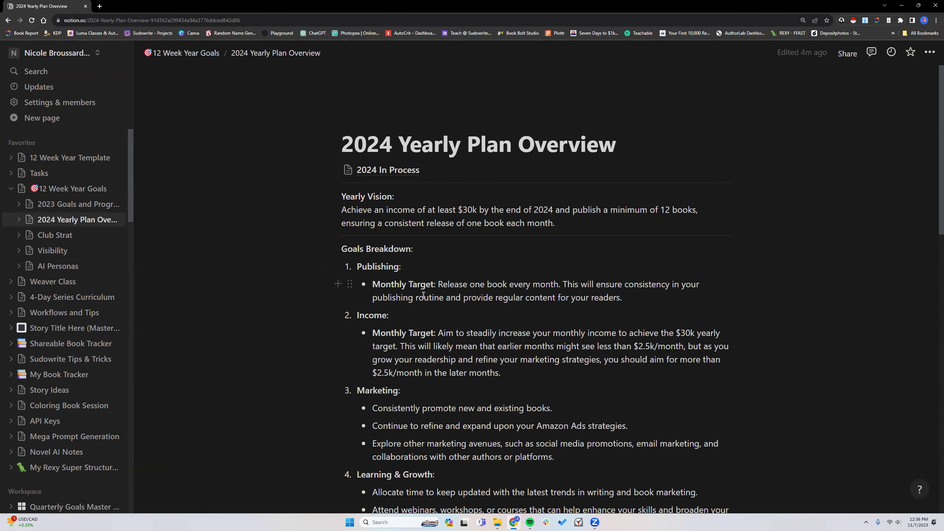
scroll(423, 295, "down", 1)
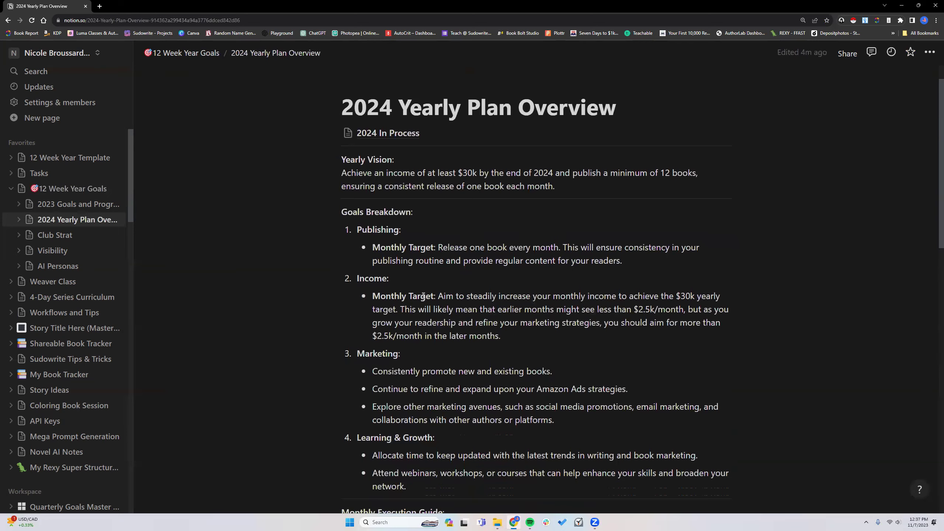
scroll(424, 297, "down", 4)
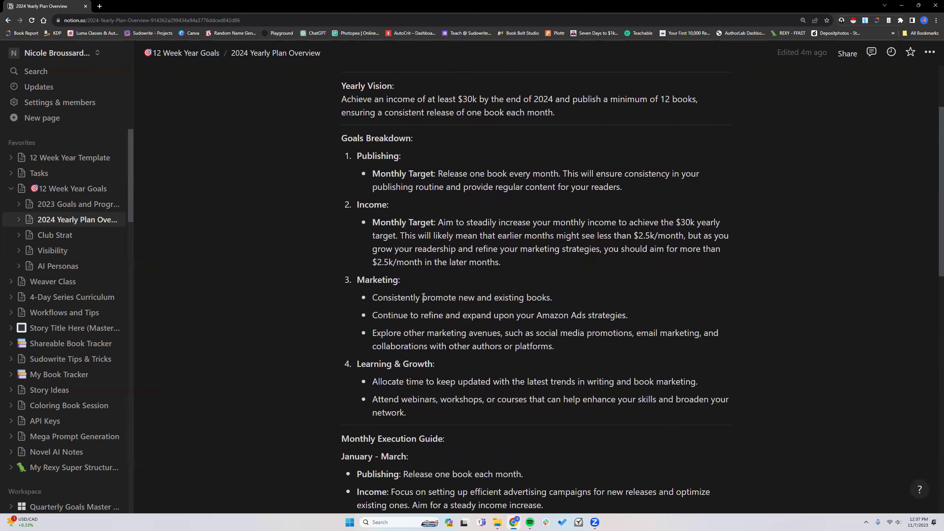
scroll(423, 296, "down", 2)
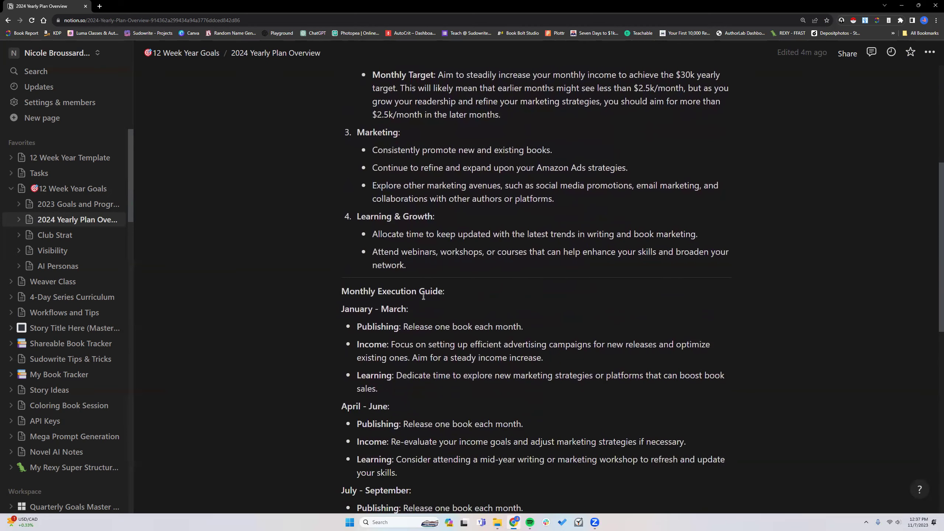
scroll(424, 297, "down", 5)
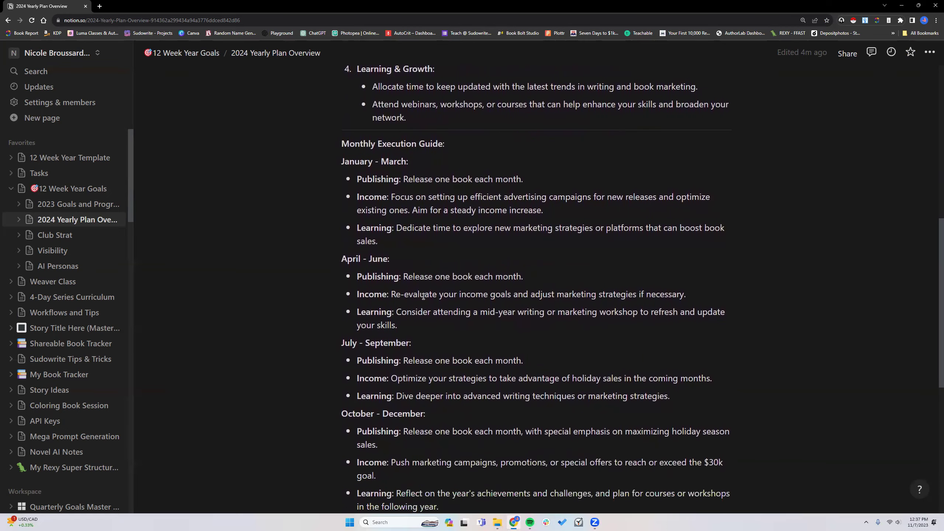
scroll(424, 297, "down", 6)
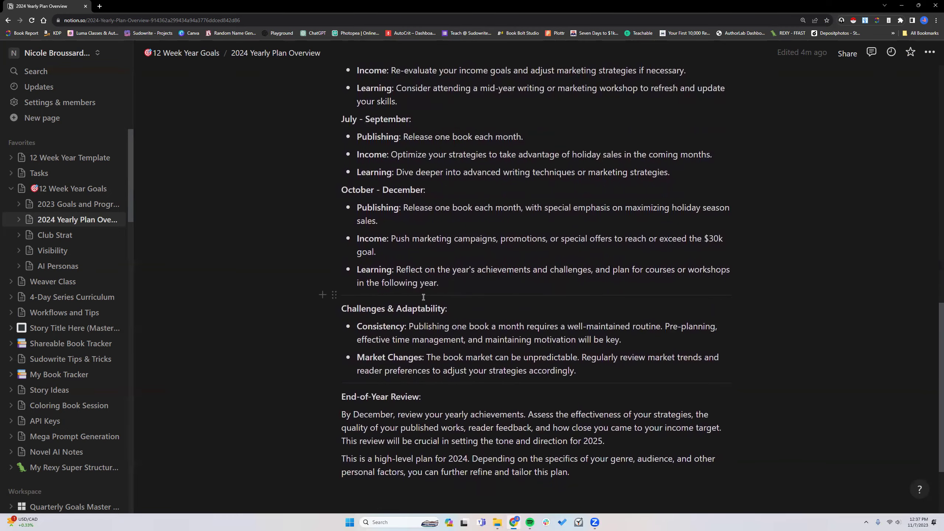
scroll(424, 298, "up", 20)
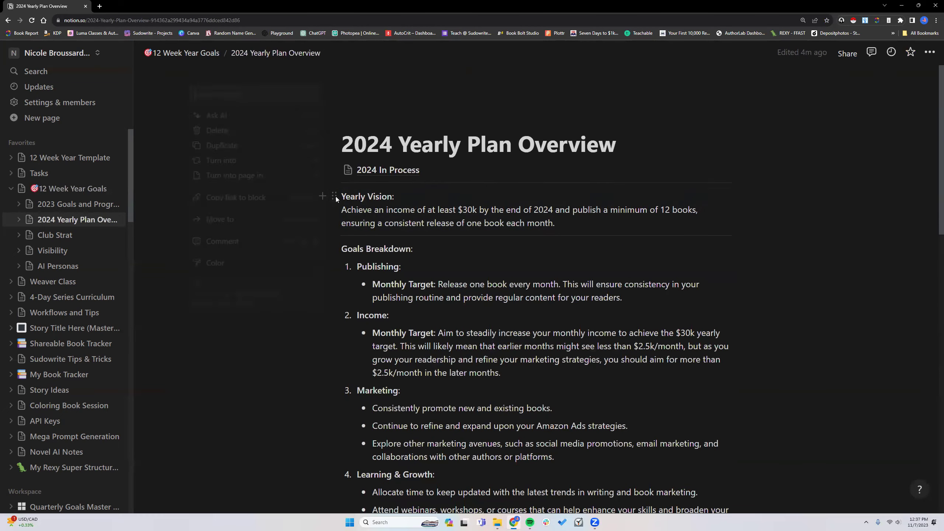
Turn the Yearly Vision block into a collapsed Toggle heading 3 and remove the divider below it.
left_click(335, 196)
mouse_move(273, 159)
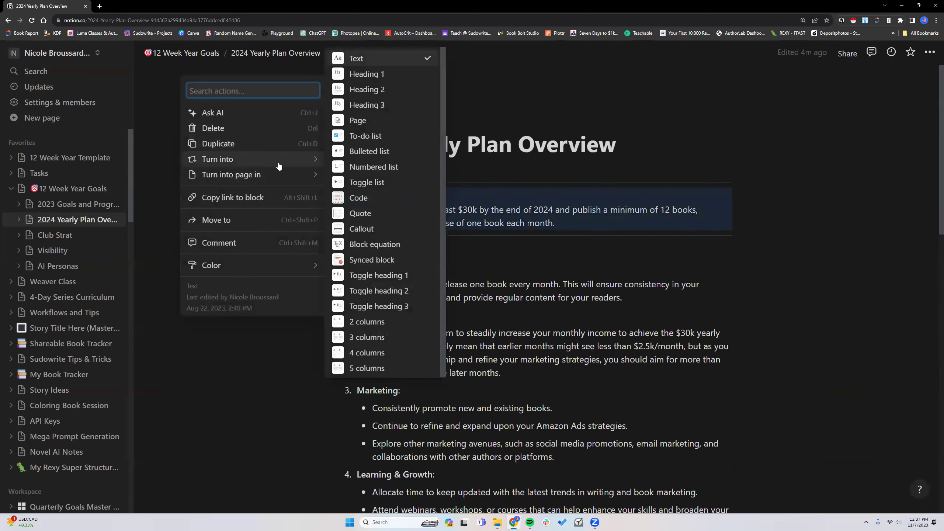
left_click(387, 306)
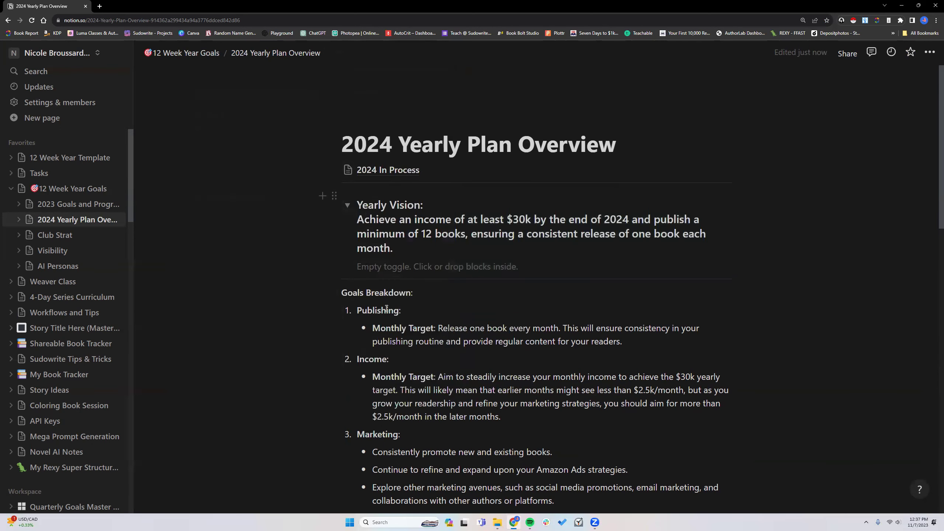
left_click(348, 205)
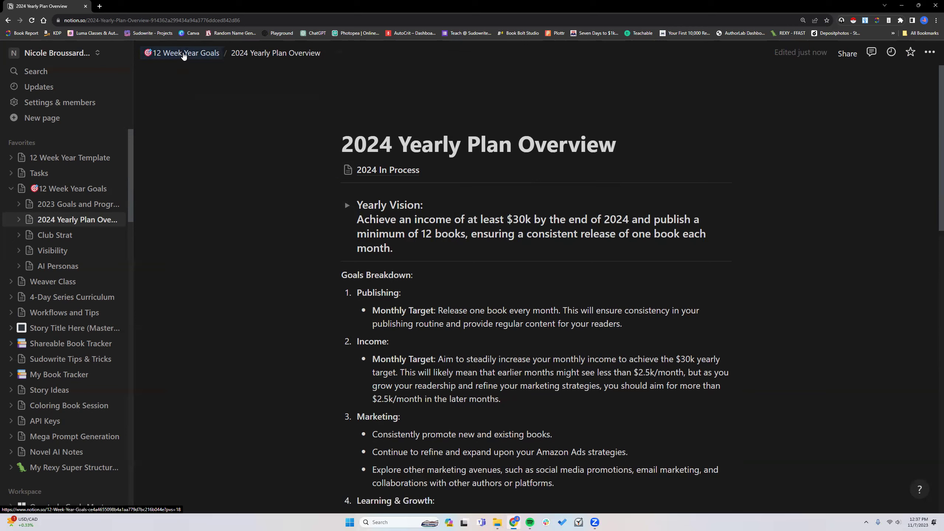
key("ctrl+z")
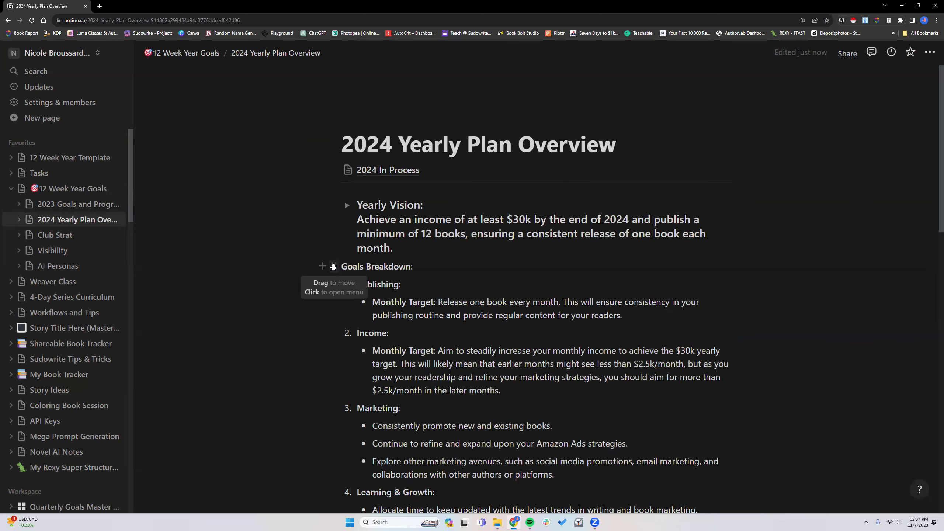
Turn the Goals Breakdown line into a Toggle heading 3 and collapse it.
left_click(333, 266)
mouse_move(312, 231)
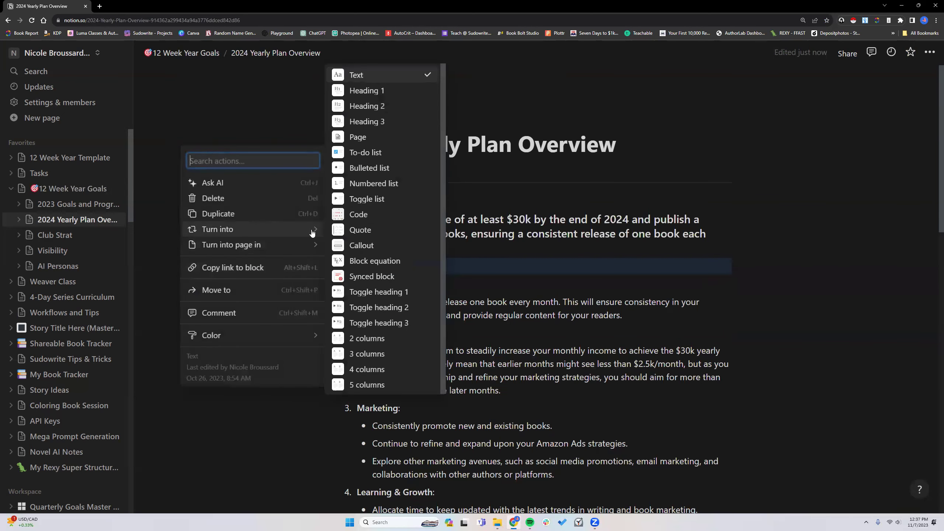
left_click(381, 322)
left_click(346, 276)
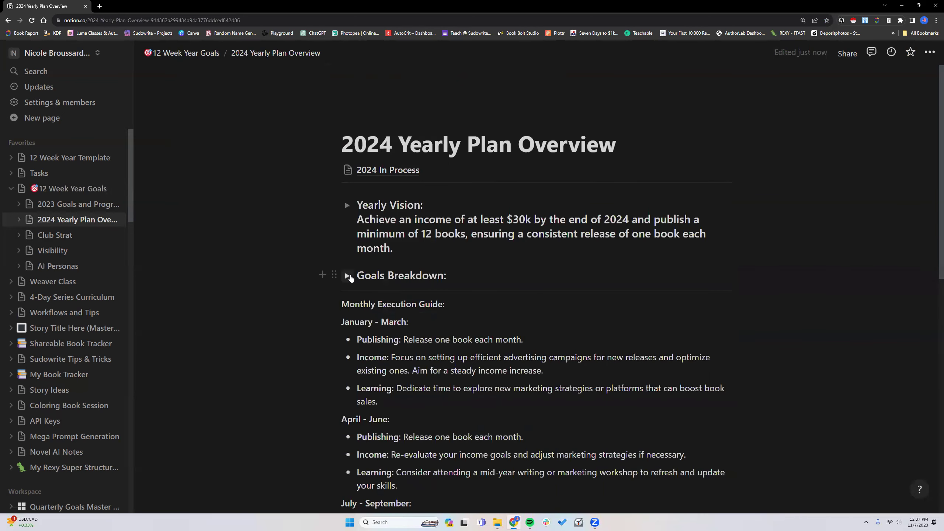
Turn the Monthly Execution Guide line into a Toggle heading 3 and collapse its quarterly content.
left_click(333, 305)
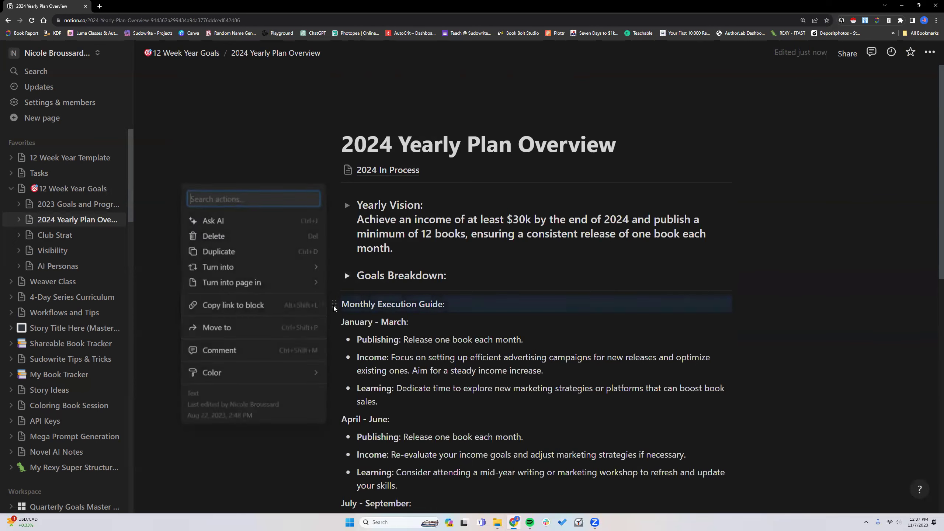
mouse_move(294, 270)
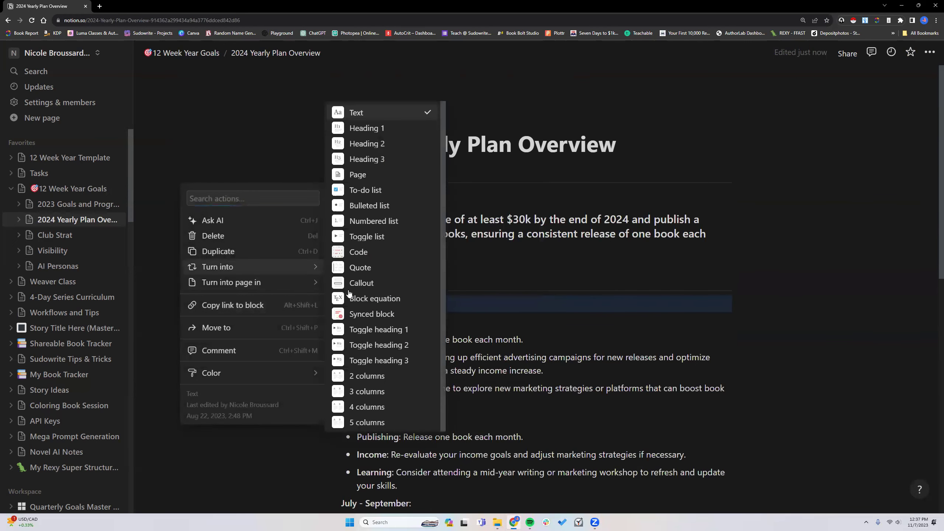
left_click(374, 363)
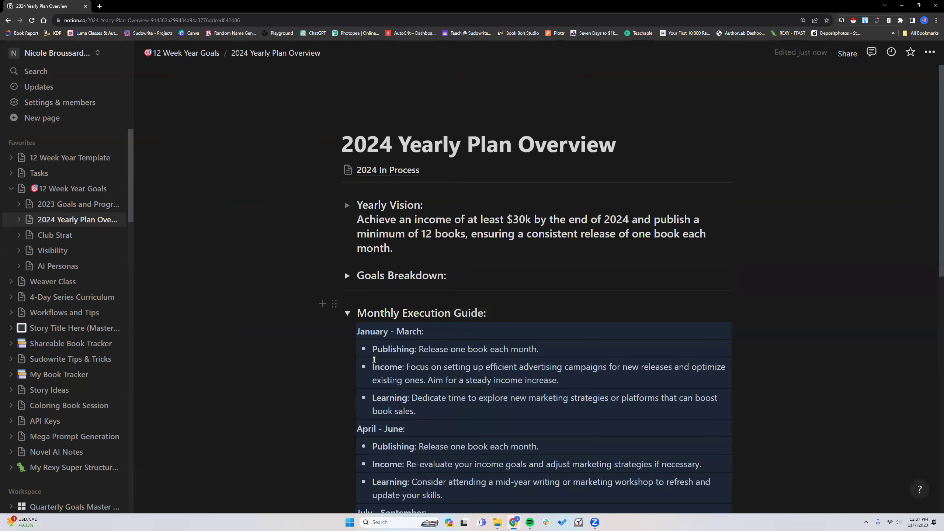
left_click(348, 314)
scroll(348, 314, "down", 2)
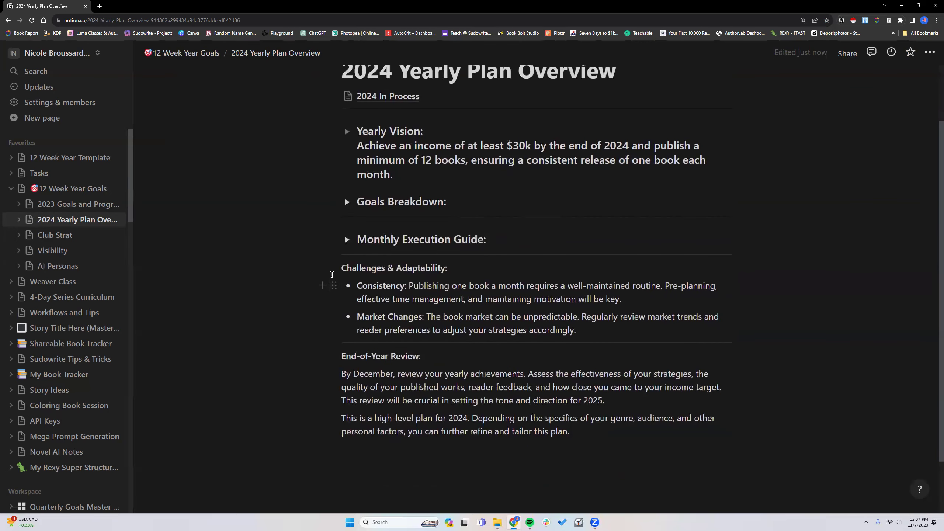
Turn the Challenges & Adaptability and End-of-Year Review lines into Toggle heading 3 blocks and collapse both.
left_click(333, 271)
mouse_move(297, 232)
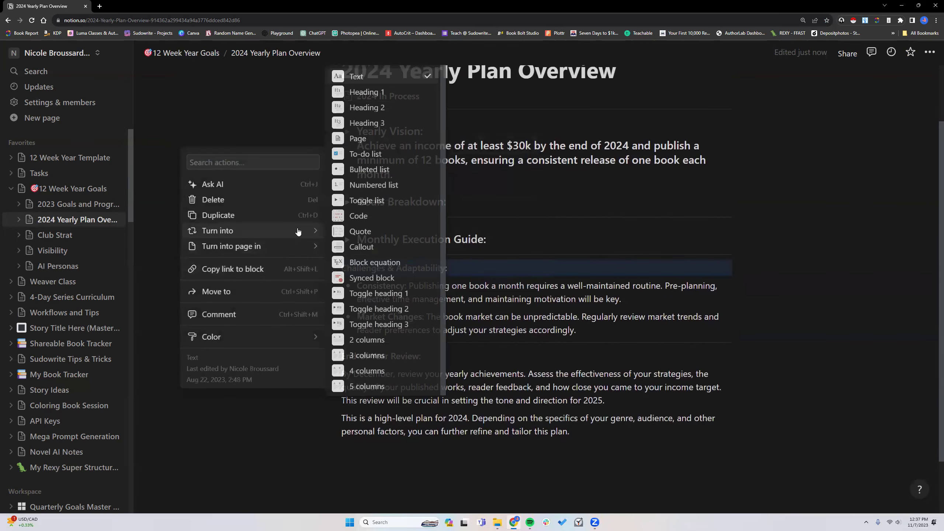
left_click(387, 322)
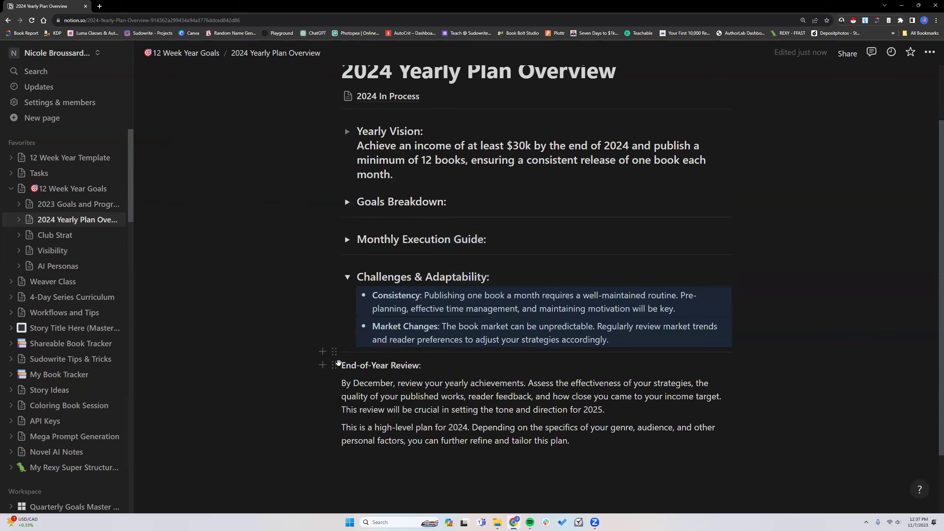
left_click(335, 365)
mouse_move(260, 328)
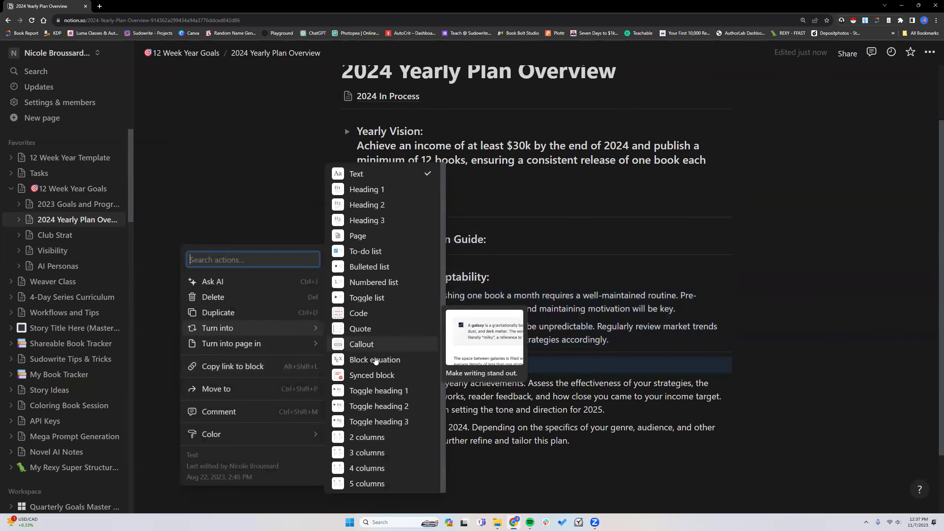
left_click(383, 421)
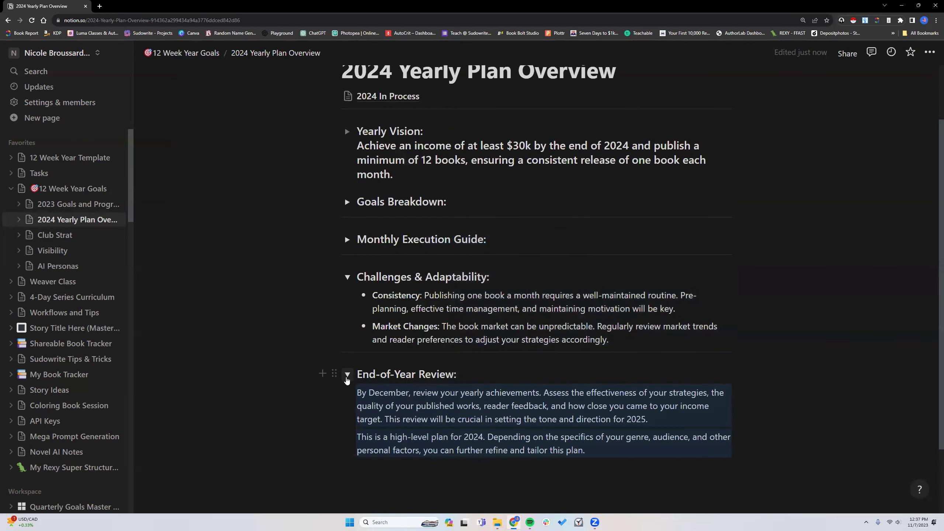
left_click(346, 376)
left_click(347, 277)
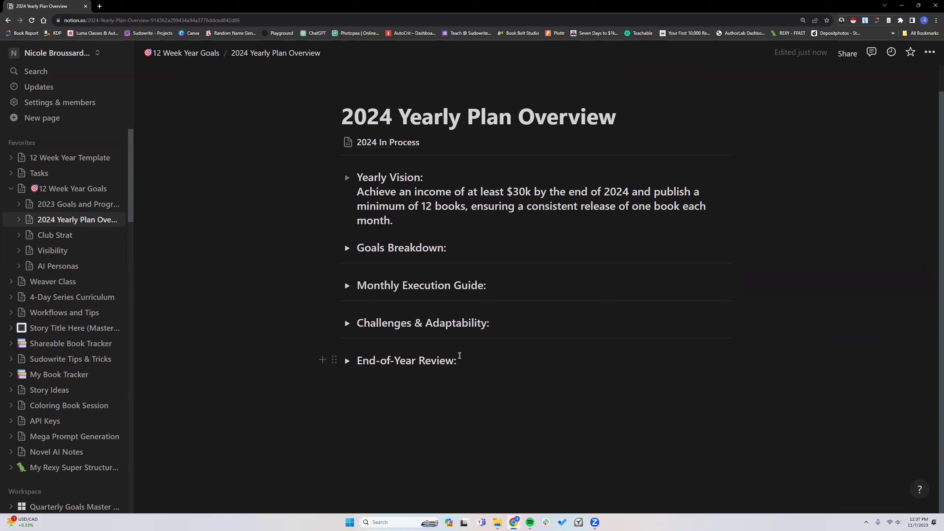
left_click(462, 360)
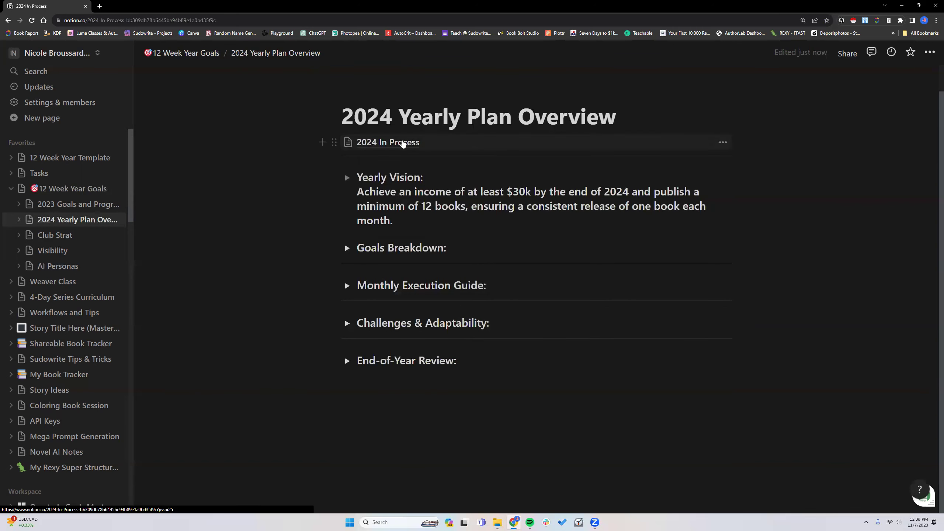
Open the 2024 In Process subpage, check its Maybe New Page subpage, and delete that subpage.
left_click(402, 144)
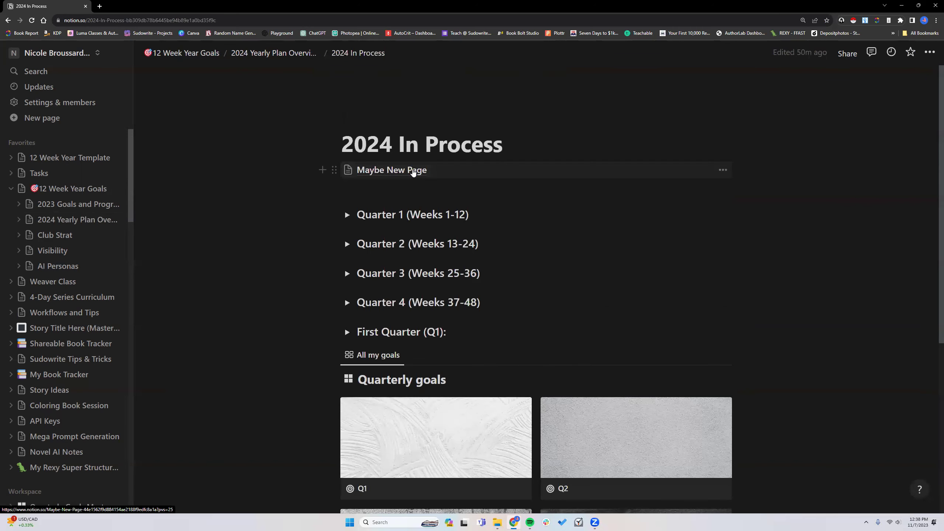
left_click(413, 172)
left_click(286, 53)
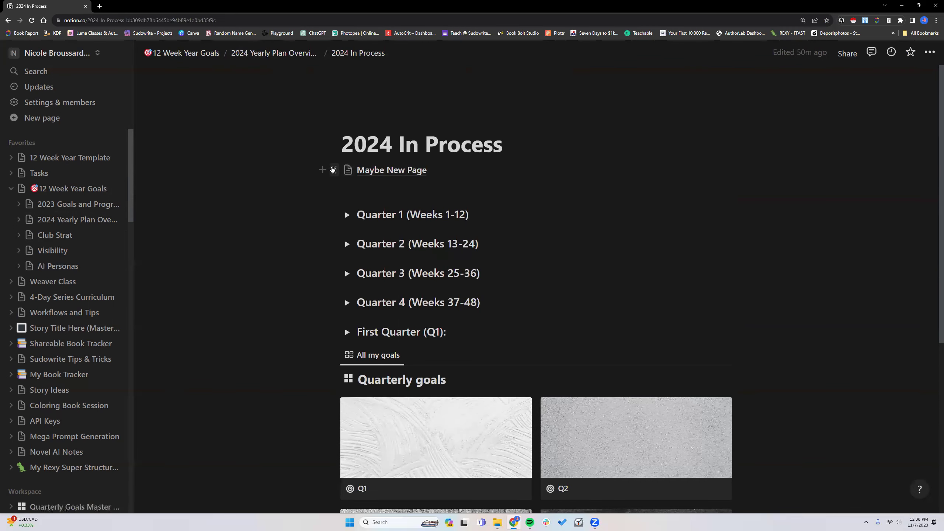
left_click(333, 168)
left_click(250, 86)
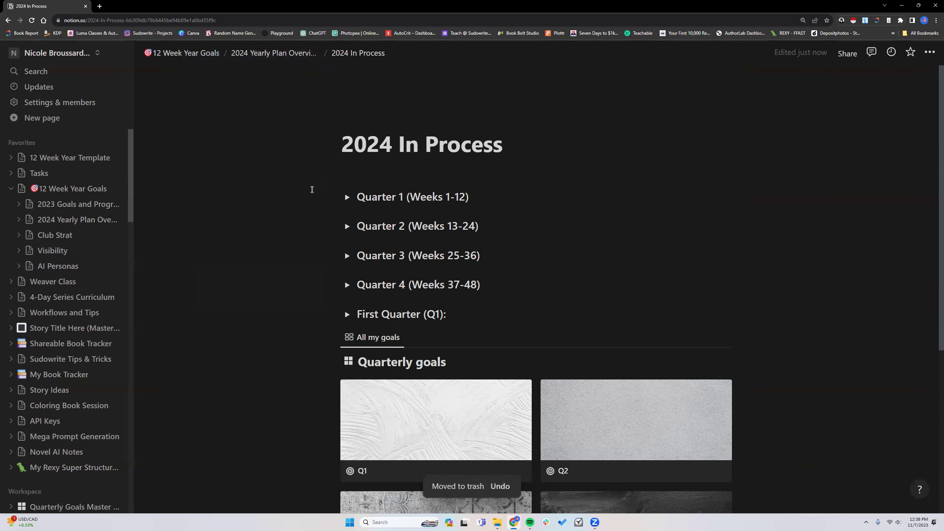
Expand Quarter 1 (Weeks 1-12), read its plan, and look over the Quarterly goals gallery, briefly opening the Q1 card.
left_click(347, 197)
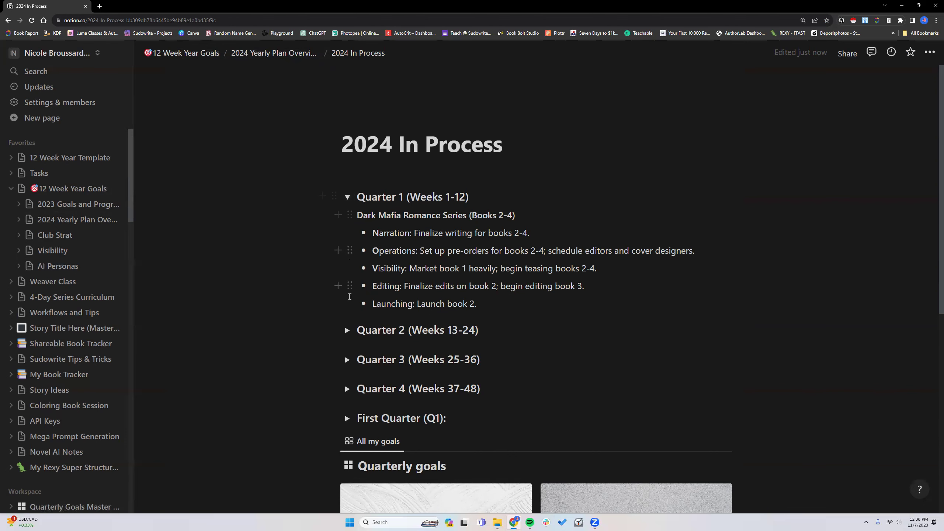
scroll(349, 301, "down", 6)
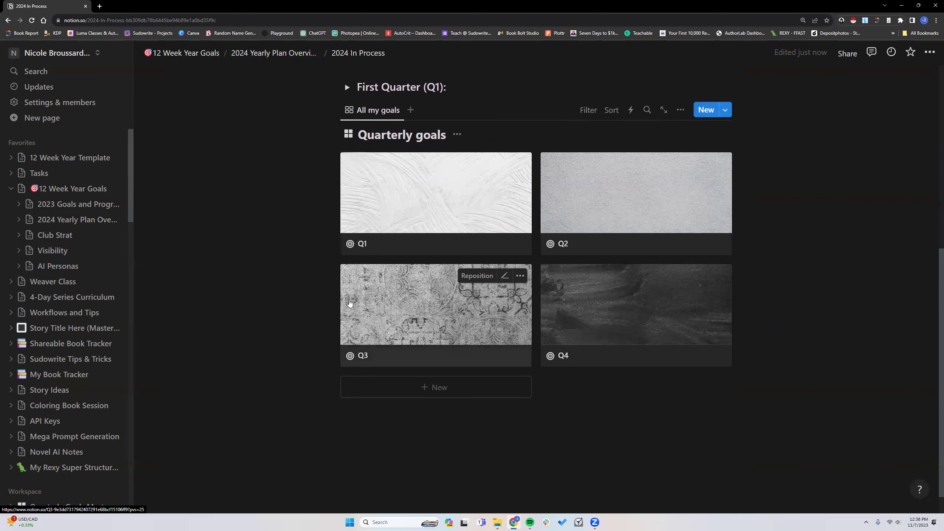
scroll(386, 301, "up", 2)
left_click(435, 293)
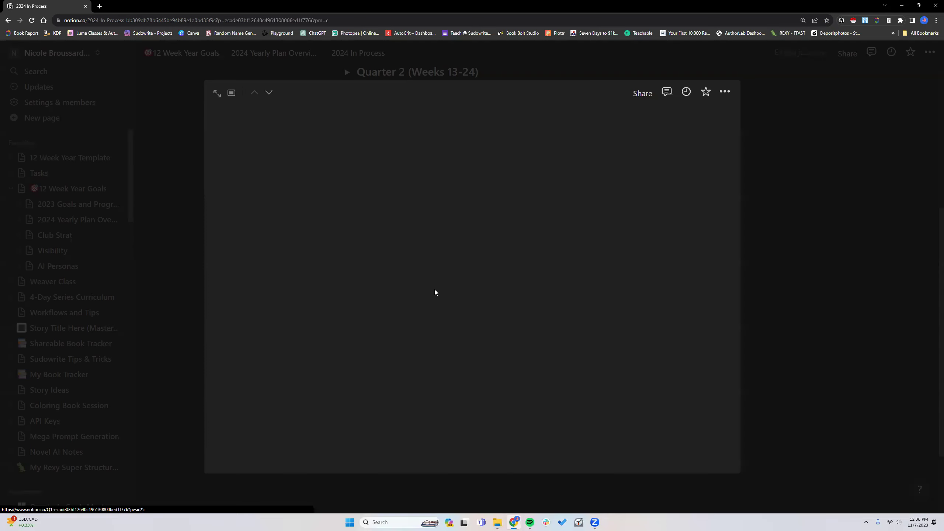
left_click(790, 257)
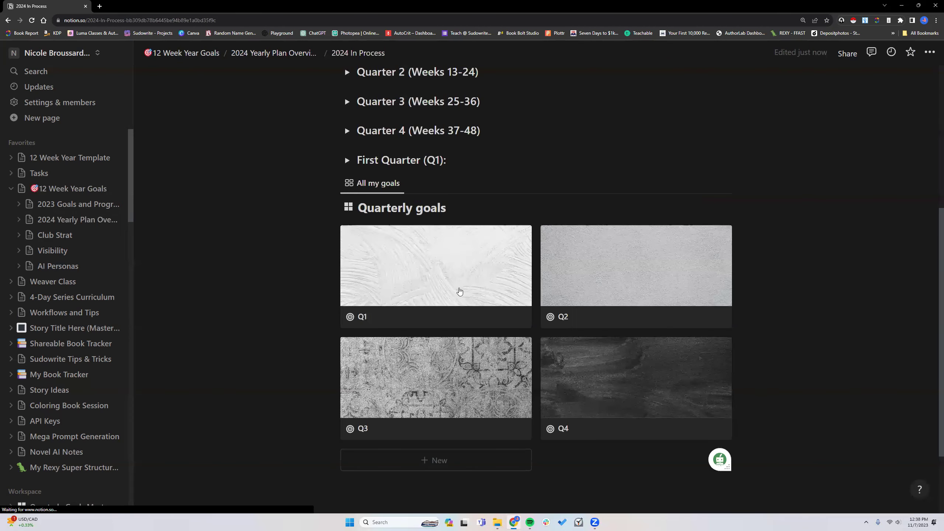
scroll(460, 293, "up", 4)
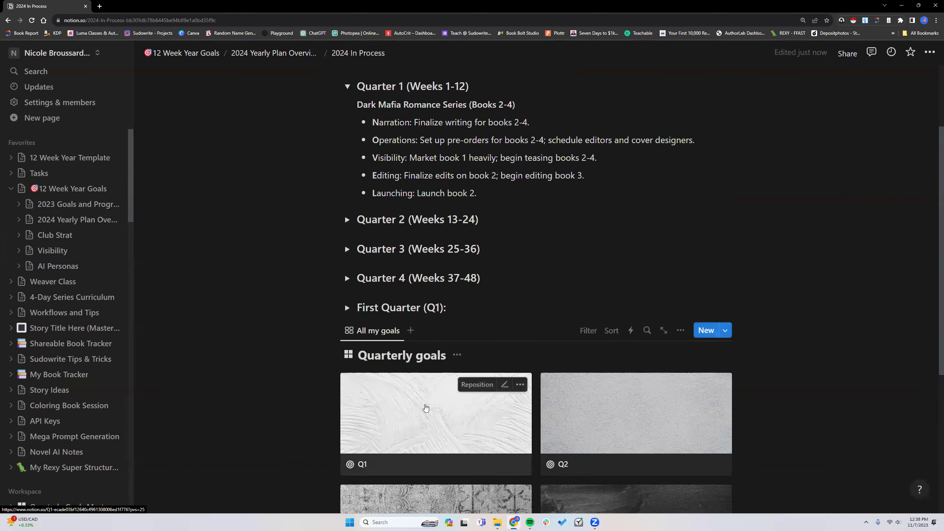
scroll(426, 372, "up", 2)
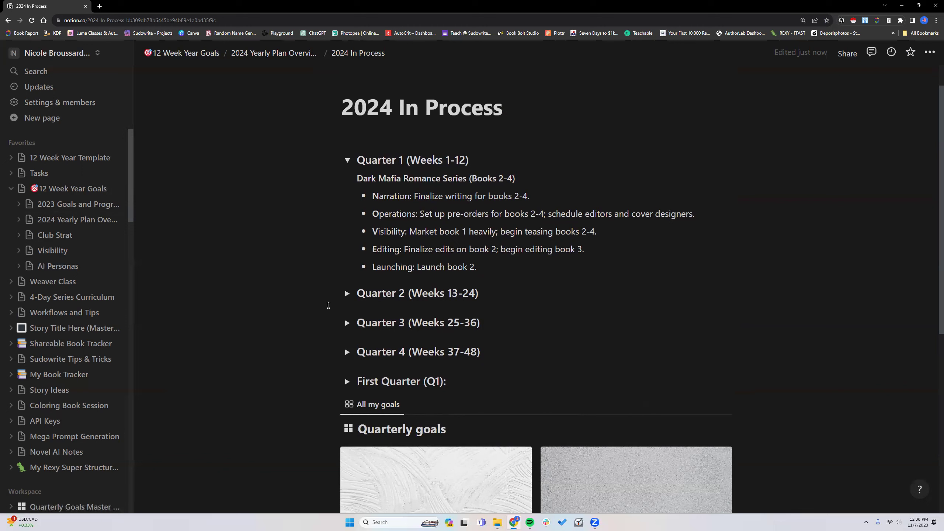
Expand Quarter 2 (Weeks 13-24) and read its plan alongside the Quarter 1 plan.
left_click(347, 295)
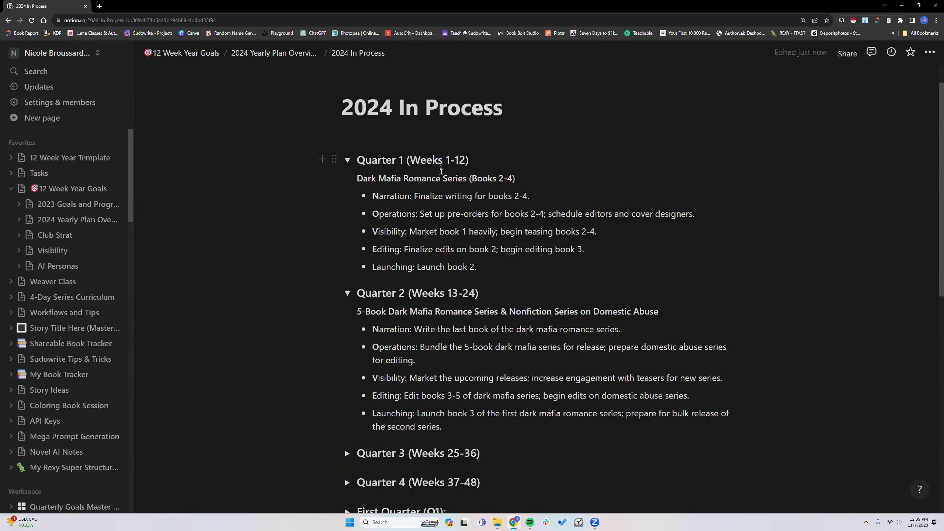
scroll(434, 242, "down", 3)
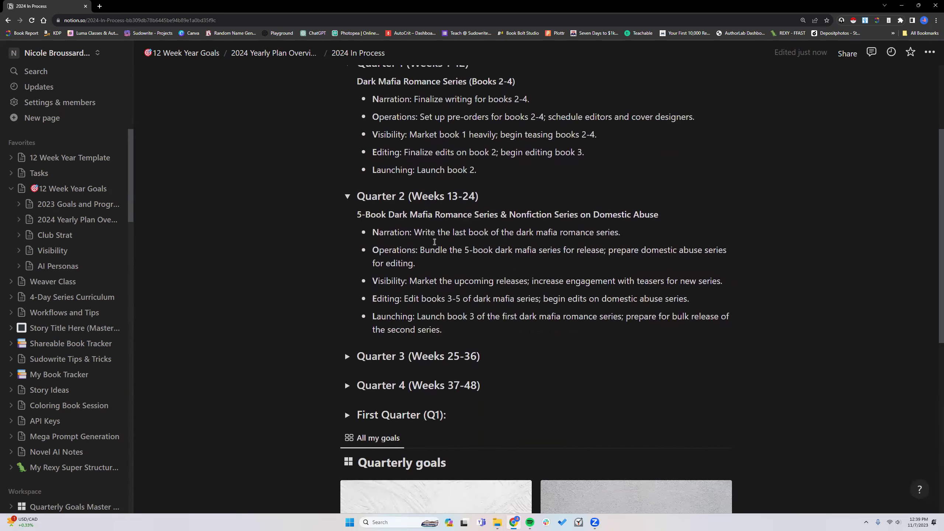
scroll(434, 242, "up", 3)
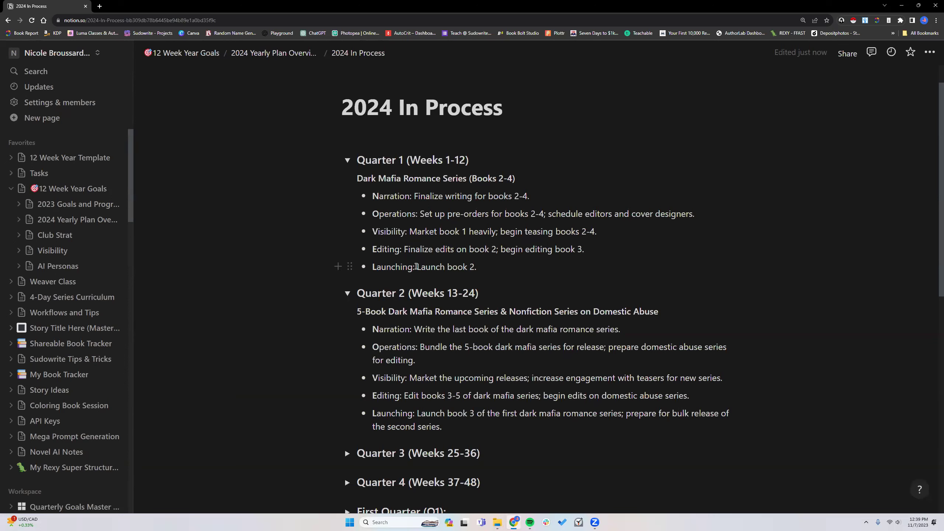
scroll(417, 266, "down", 1)
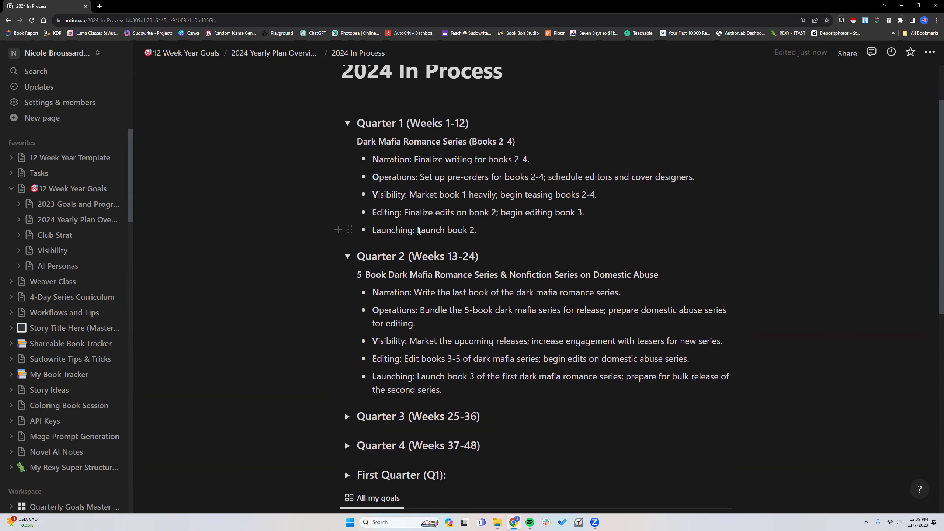
scroll(419, 231, "down", 1)
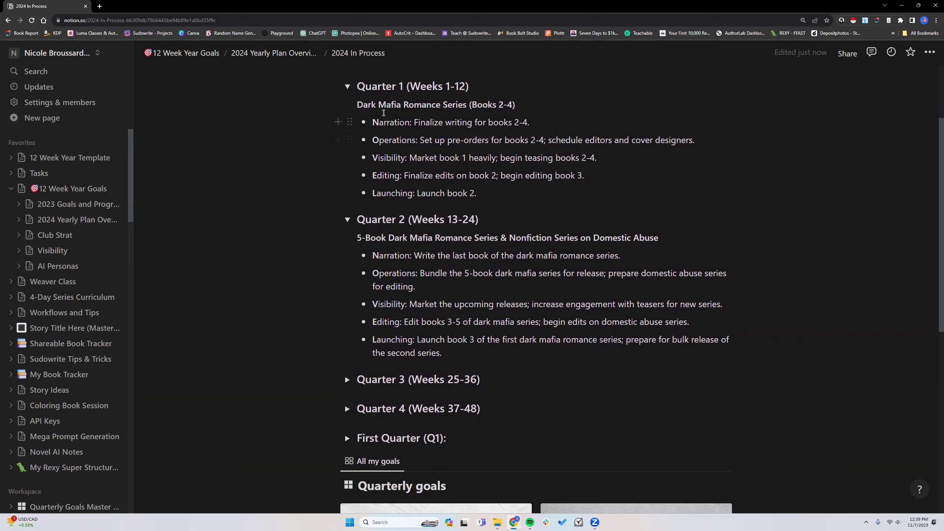
scroll(409, 162, "down", 6)
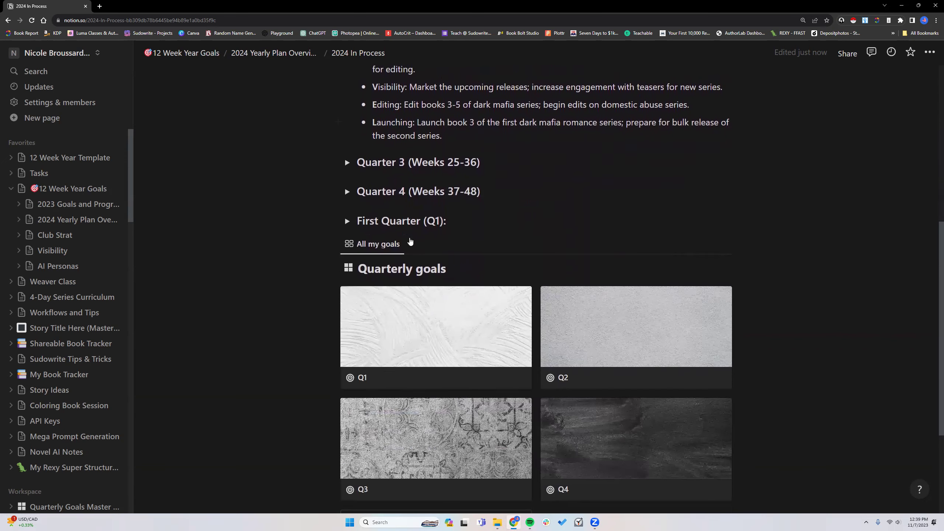
Open the Q1 card in the Quarterly goals gallery, read its January goals, and close it.
left_click(408, 331)
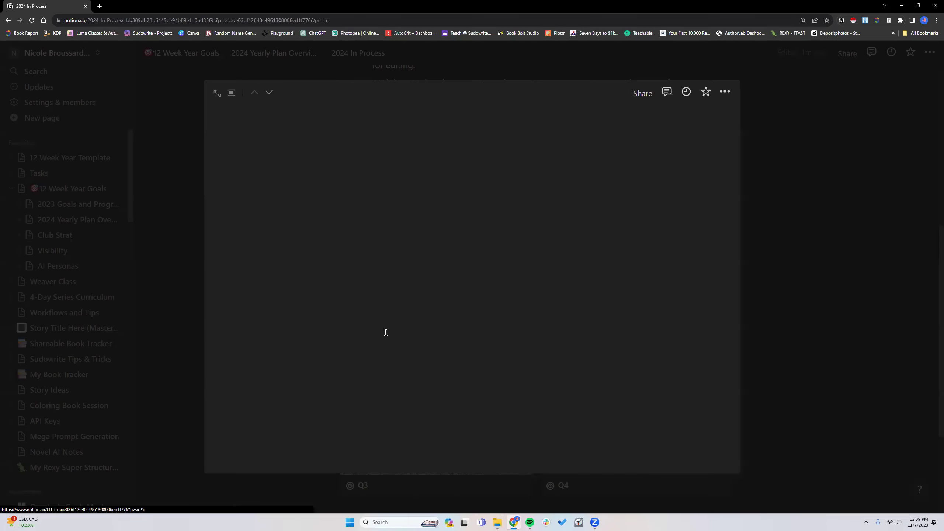
scroll(359, 388, "down", 2)
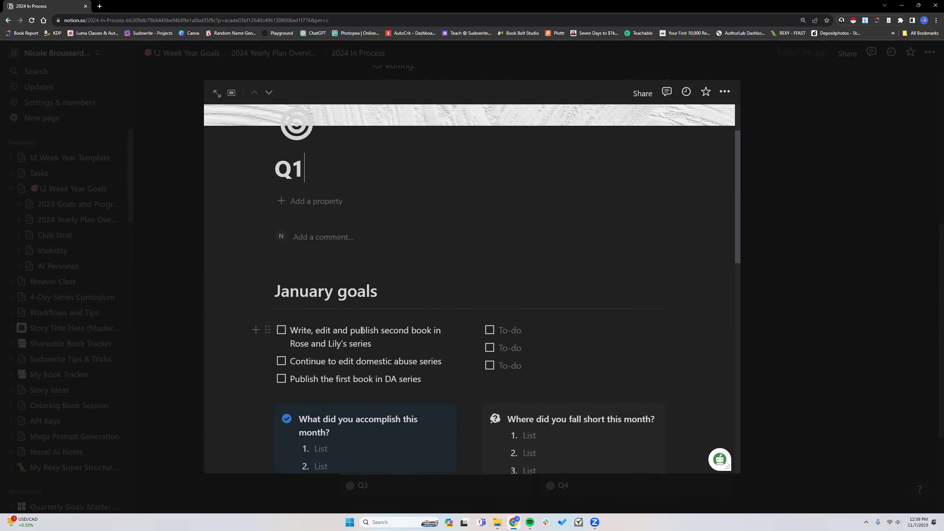
left_click_drag(376, 329, 392, 342)
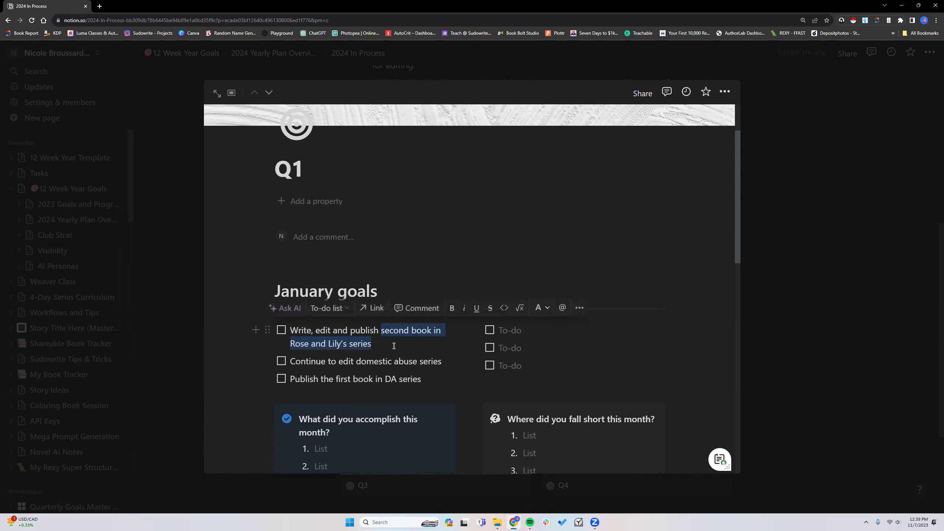
left_click(392, 342)
left_click(810, 300)
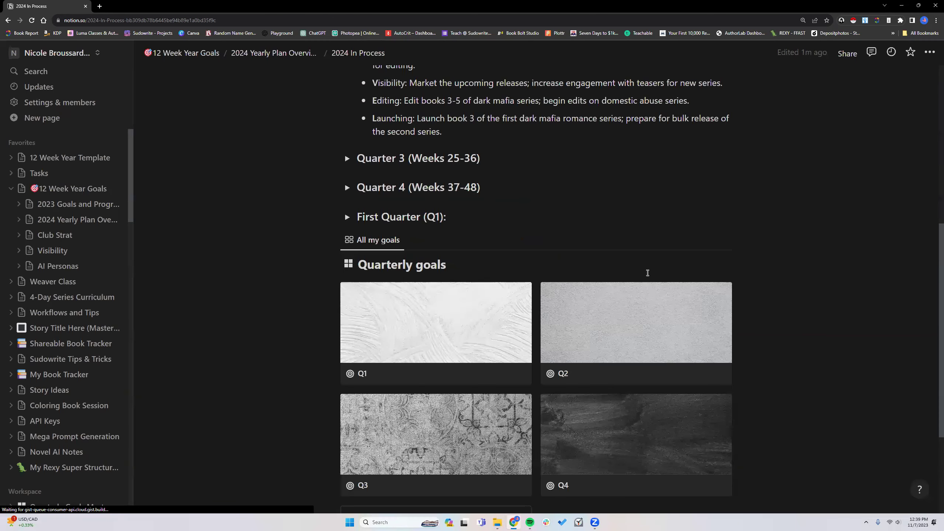
Reread the Quarter 1 and Quarter 2 plans, examining the Launching item for the first dark mafia romance series.
scroll(526, 253, "up", 2)
scroll(527, 253, "up", 5)
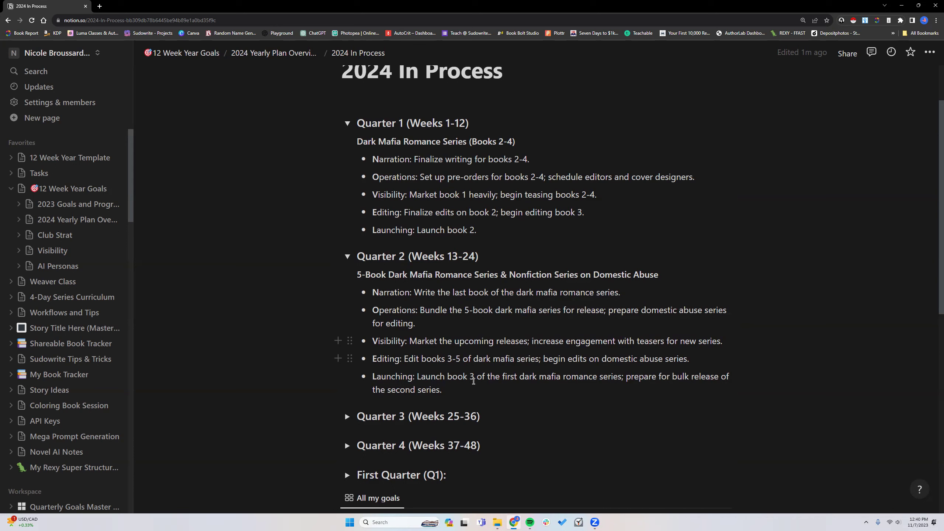
left_click_drag(487, 377, 607, 393)
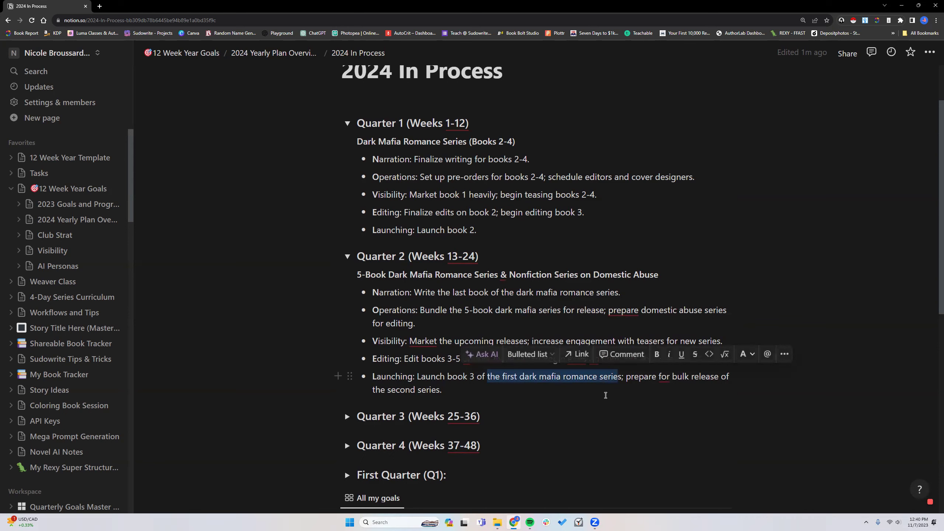
left_click(605, 394)
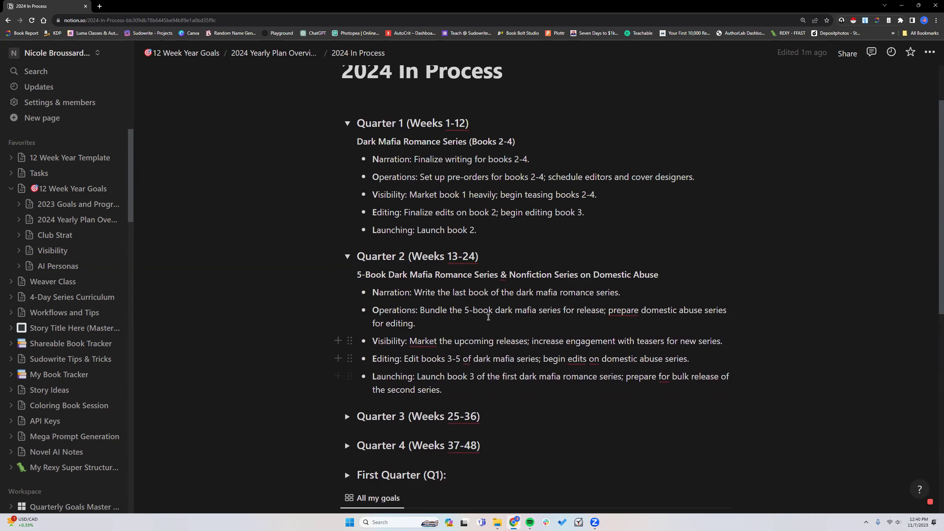
Expand Quarter 3 (Weeks 25-36) and Quarter 4 (Weeks 37-48) and read their plans, including the Across All Quarters notes.
scroll(346, 350, "down", 2)
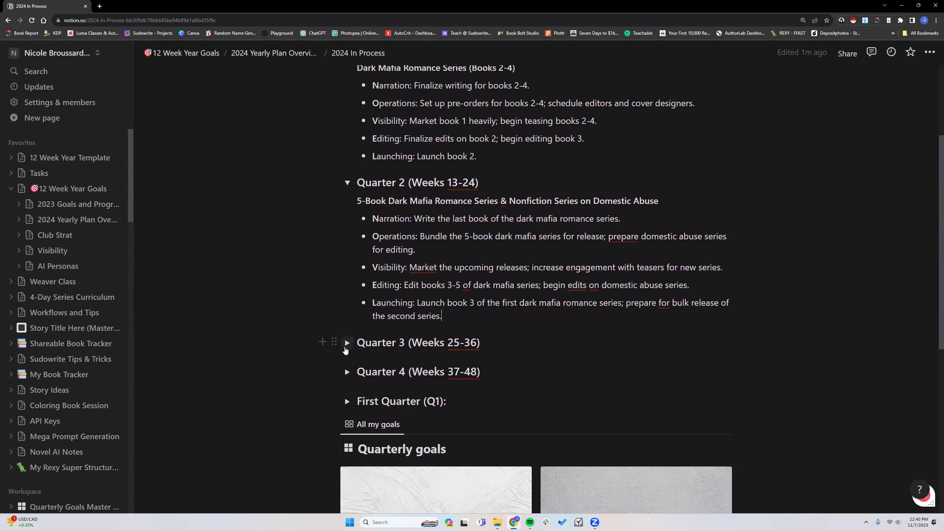
left_click(347, 343)
scroll(395, 367, "down", 2)
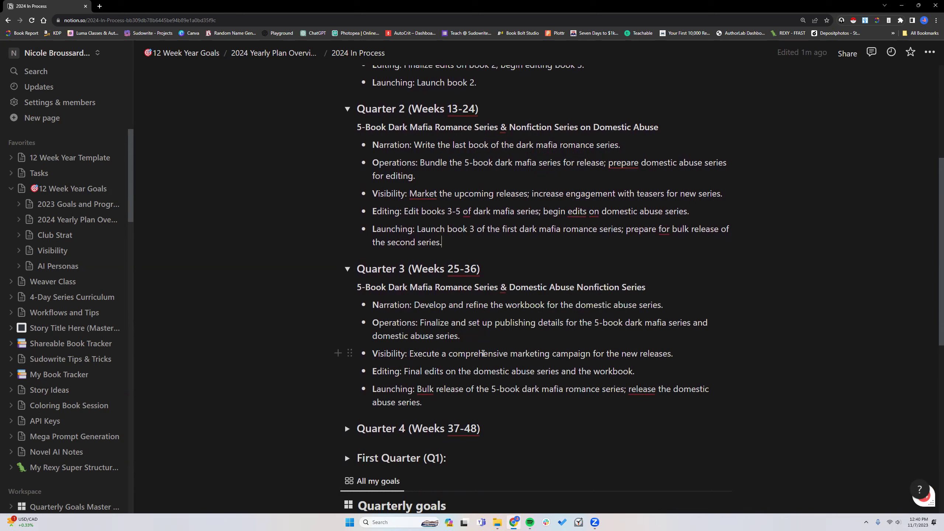
scroll(483, 354, "down", 1)
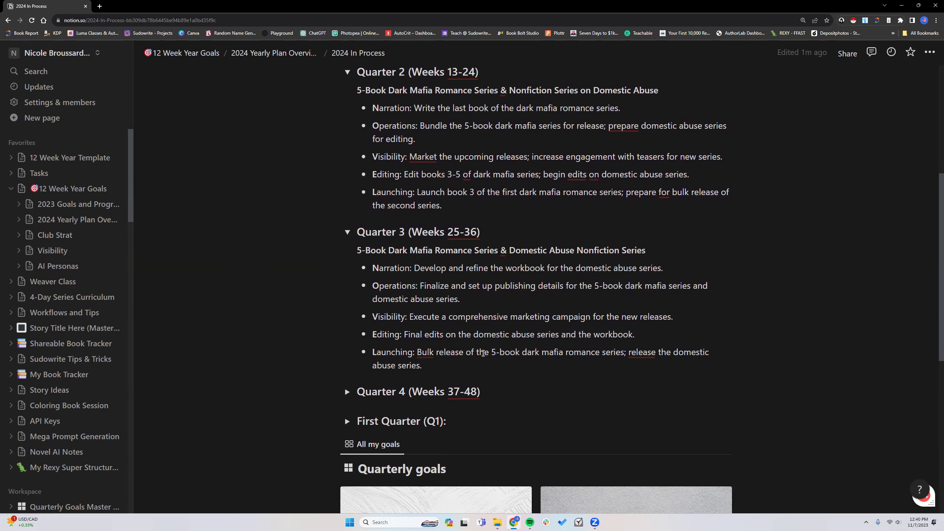
left_click(347, 392)
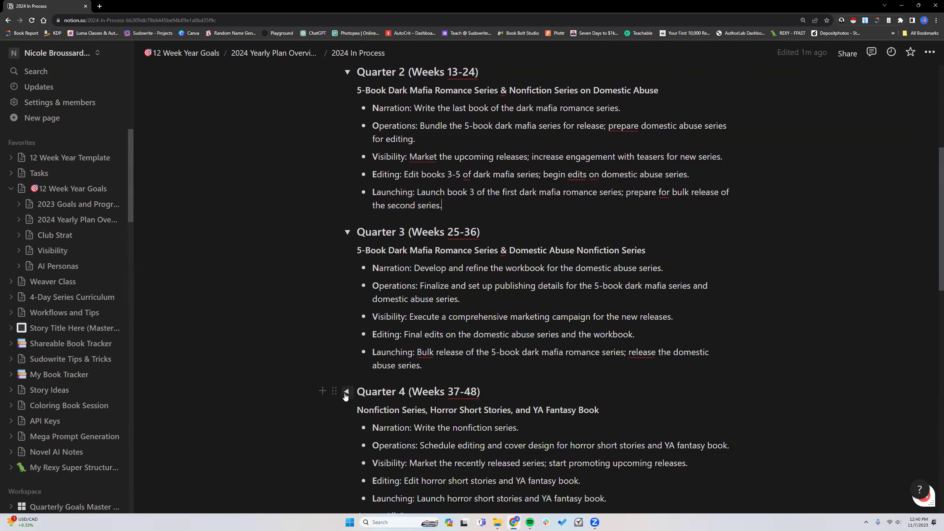
scroll(415, 378, "down", 2)
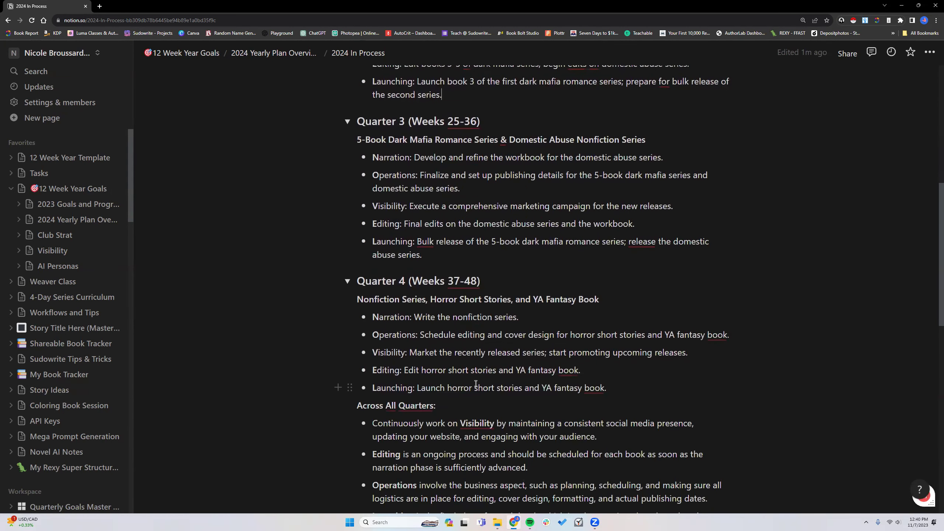
scroll(475, 383, "down", 2)
scroll(476, 383, "down", 2)
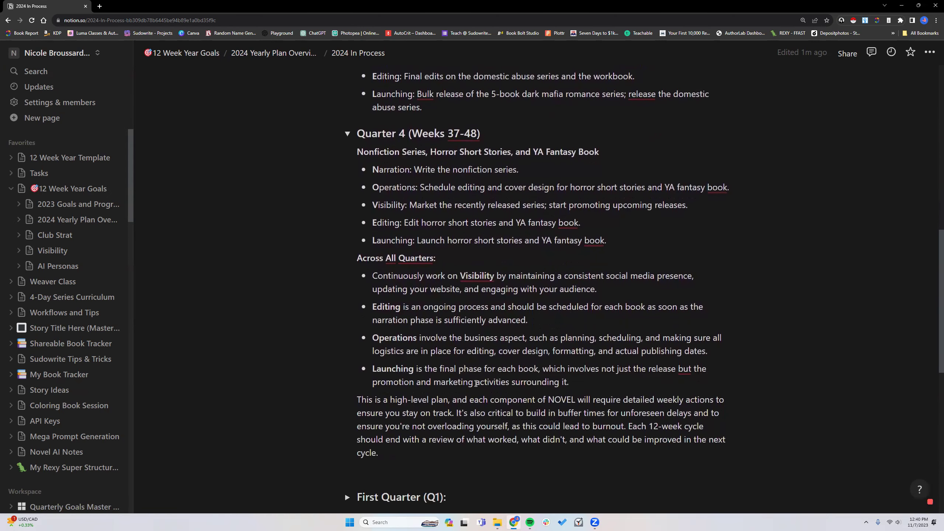
scroll(476, 383, "up", 7)
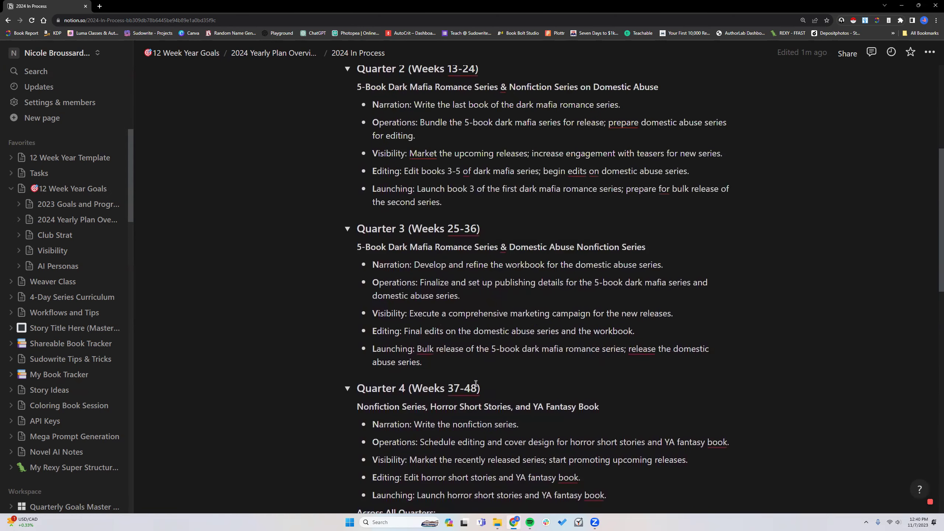
Reread the Quarter 2, Quarter 3 and Quarter 4 plans together with the Across All Quarters notes.
scroll(476, 383, "down", 9)
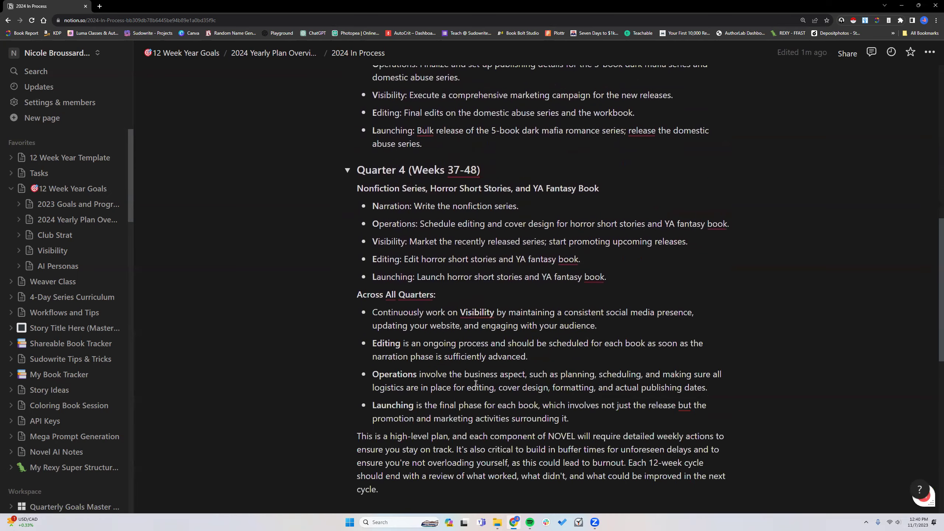
scroll(476, 384, "up", 12)
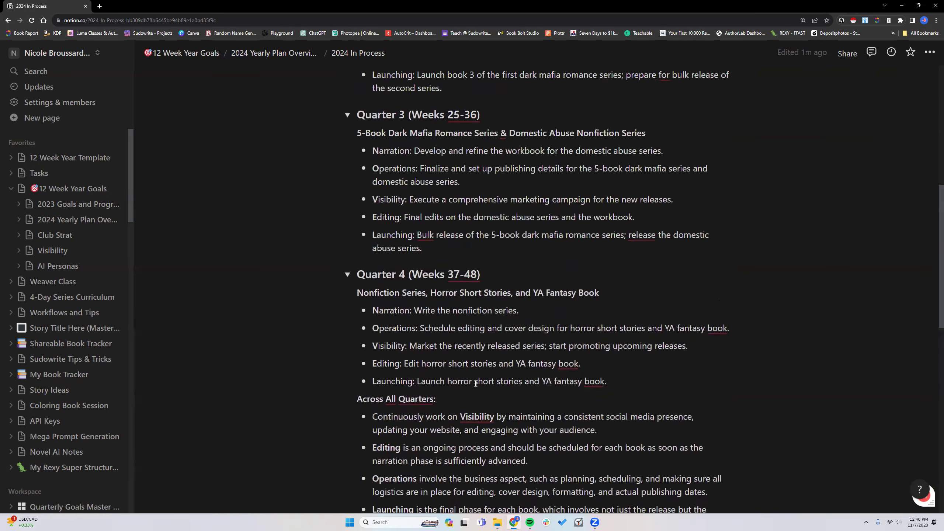
scroll(476, 384, "up", 2)
scroll(476, 350, "down", 1)
scroll(476, 351, "down", 4)
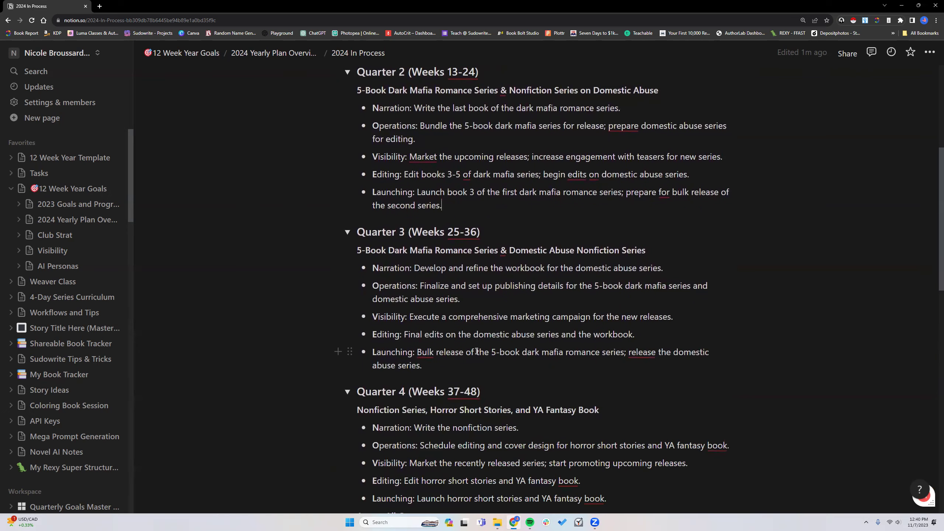
scroll(489, 357, "down", 2)
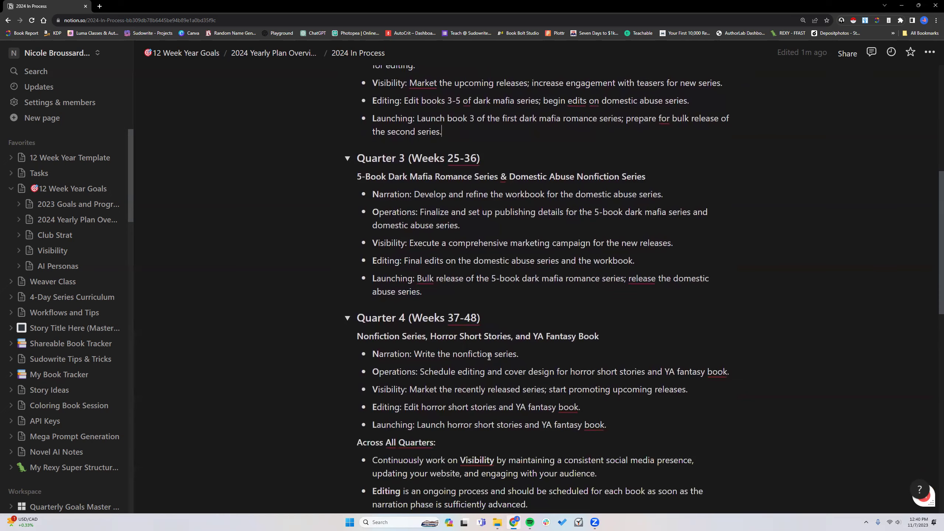
scroll(489, 357, "up", 6)
scroll(489, 357, "up", 2)
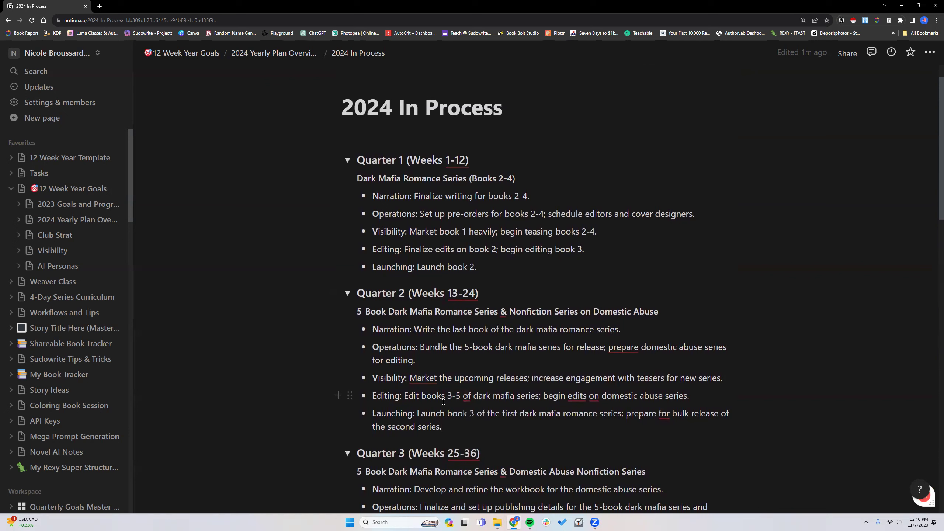
Collapse the Quarter 1 through Quarter 4 sections and expand the First Quarter (Q1) section to show its weekly plan.
left_click(440, 428)
left_click(347, 293)
left_click(350, 161)
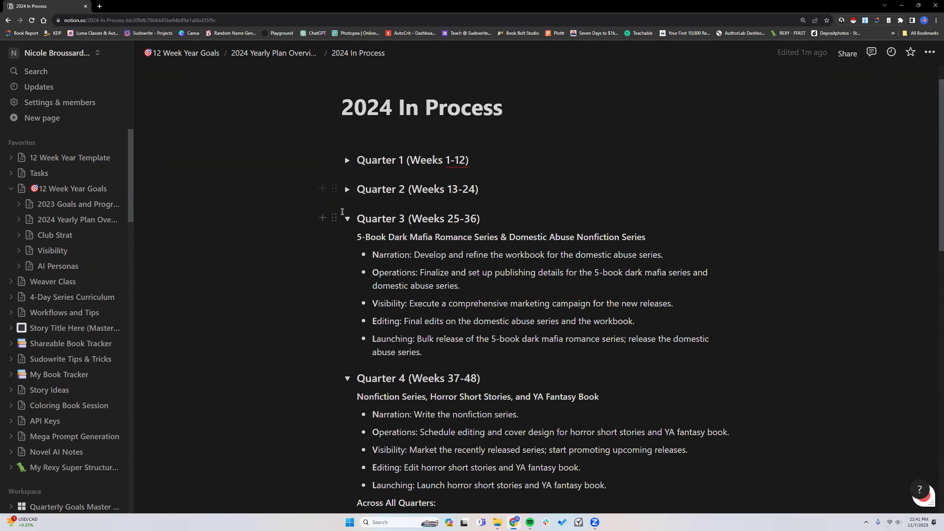
left_click(346, 219)
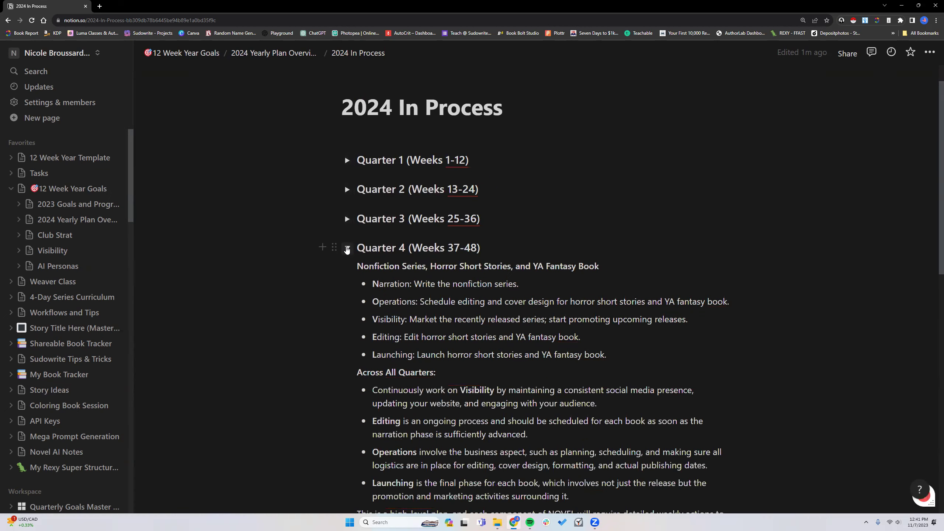
left_click(347, 248)
left_click(347, 277)
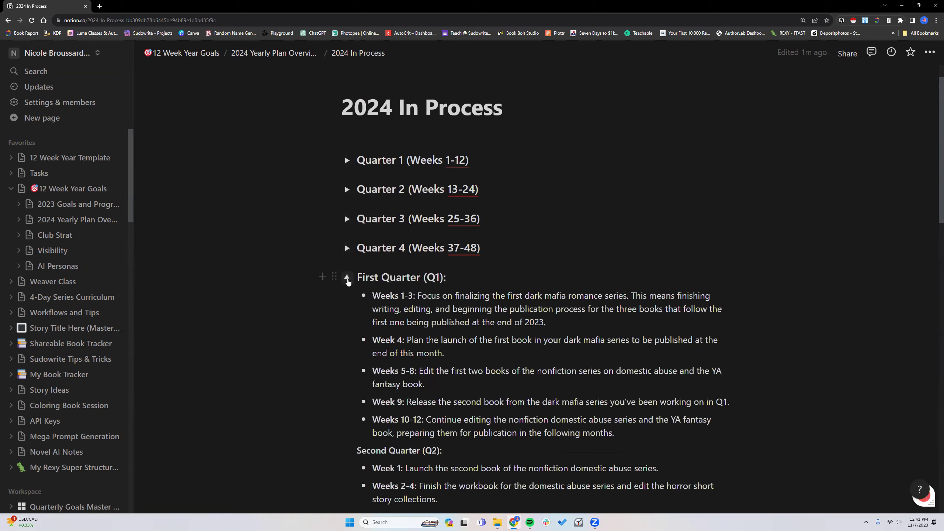
scroll(398, 314, "down", 1)
scroll(398, 314, "down", 5)
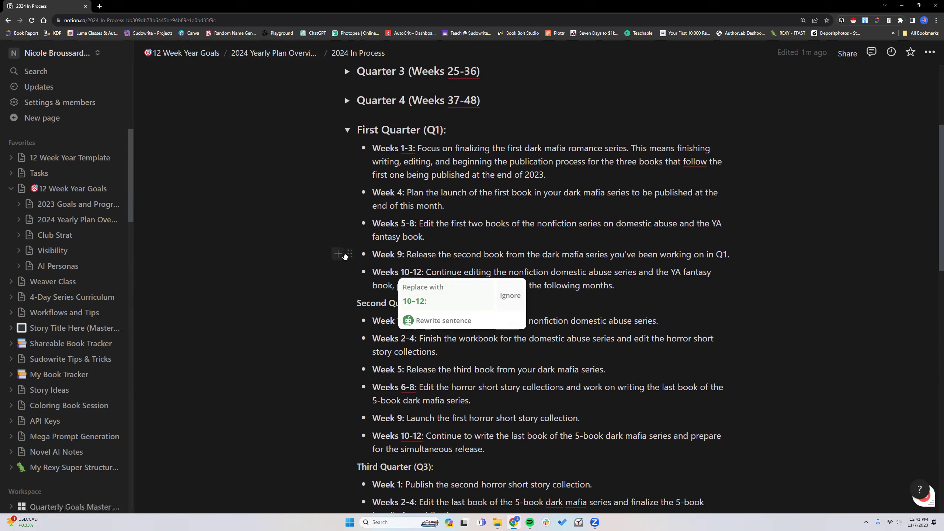
left_click(349, 254)
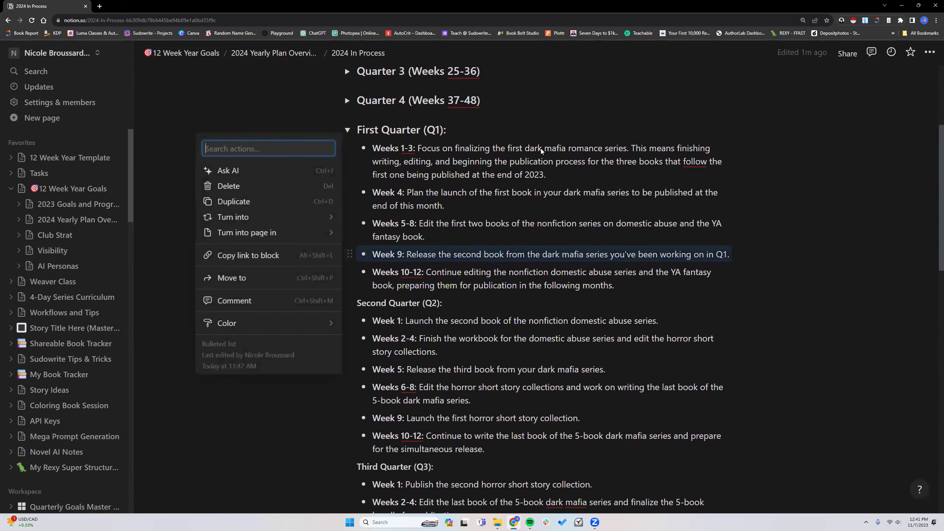
key("Escape")
scroll(544, 185, "up", 5)
left_click(335, 198)
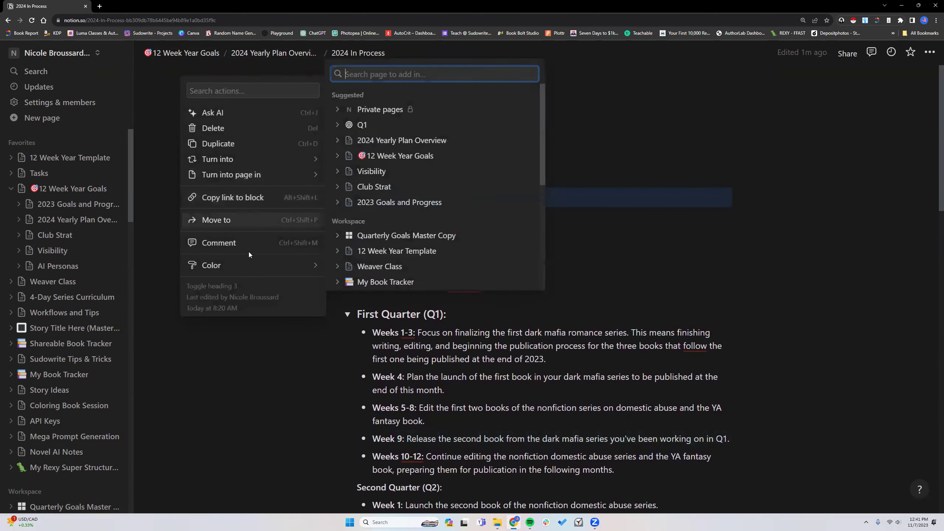
left_click(246, 221)
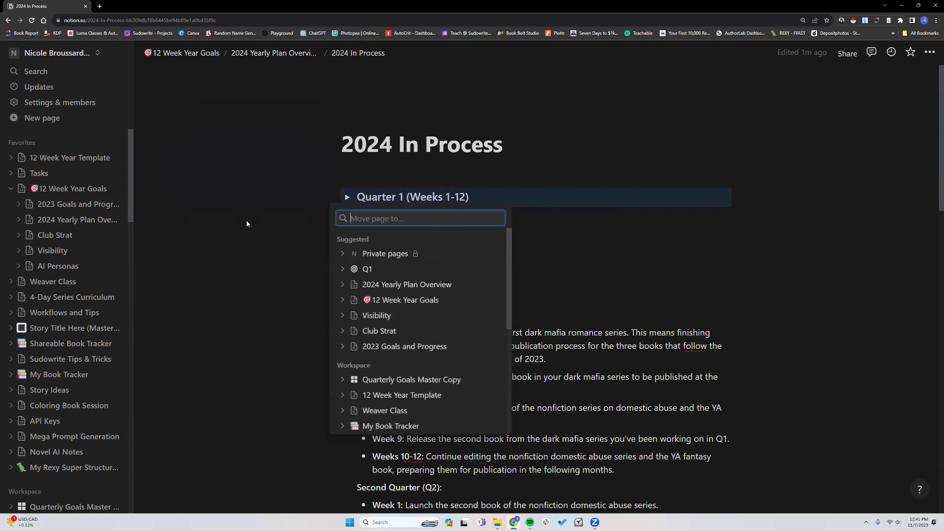
scroll(354, 295, "down", 3)
scroll(354, 295, "up", 3)
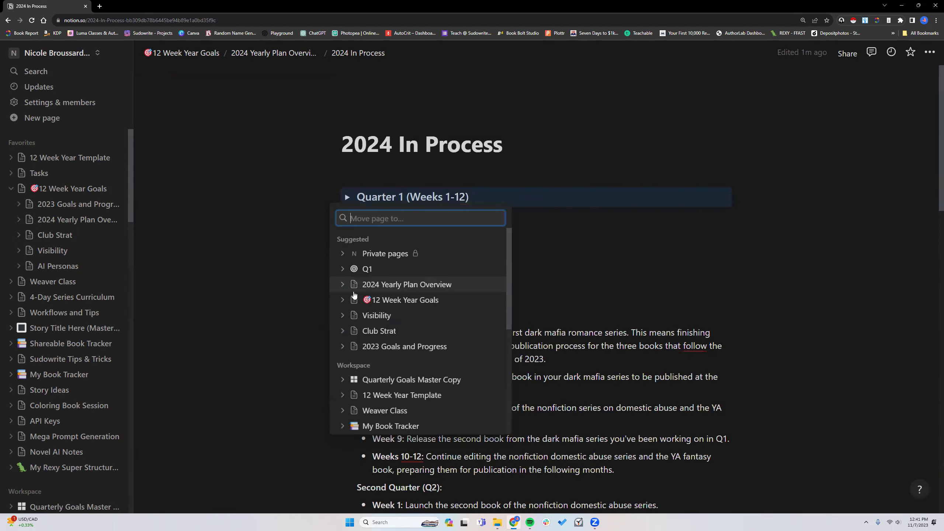
left_click(343, 300)
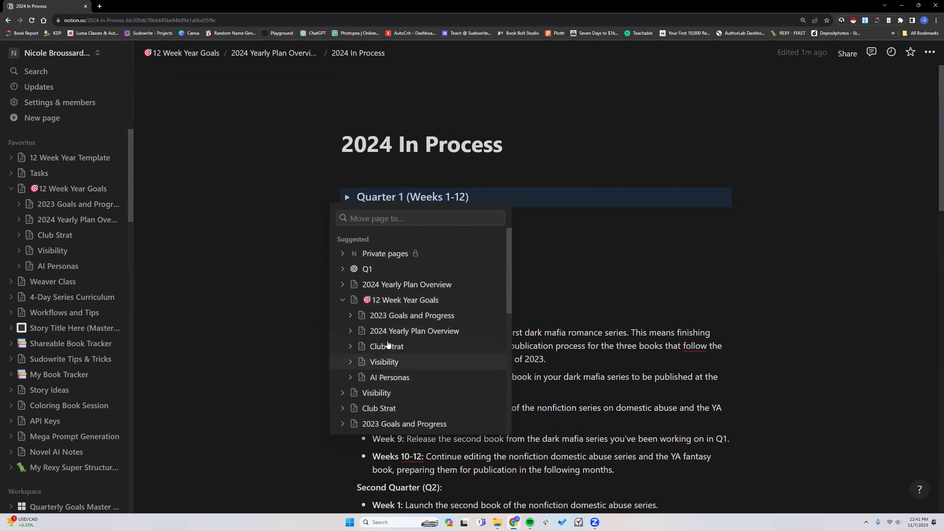
left_click(863, 256)
Read the weekly items under First Quarter (Q1) and Second Quarter (Q2), examining the Week 4 launch planning item.
scroll(620, 316, "down", 2)
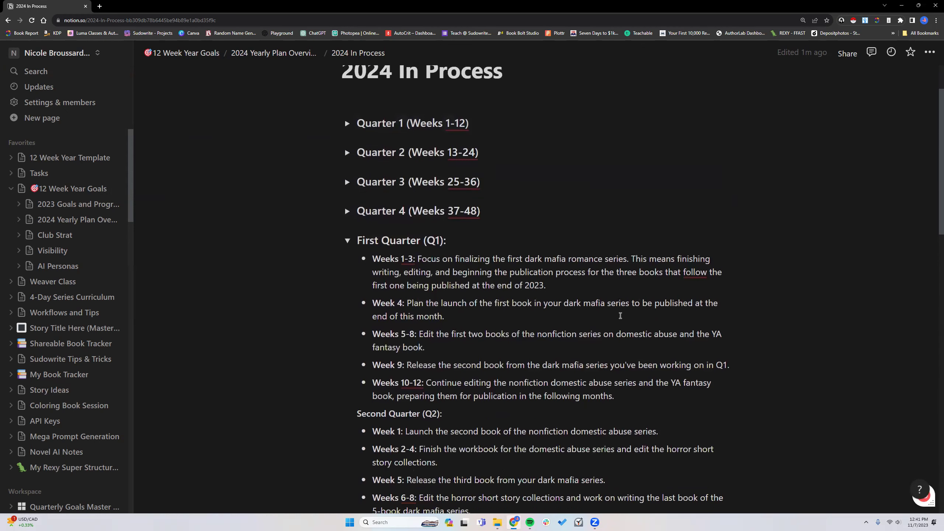
scroll(620, 316, "down", 2)
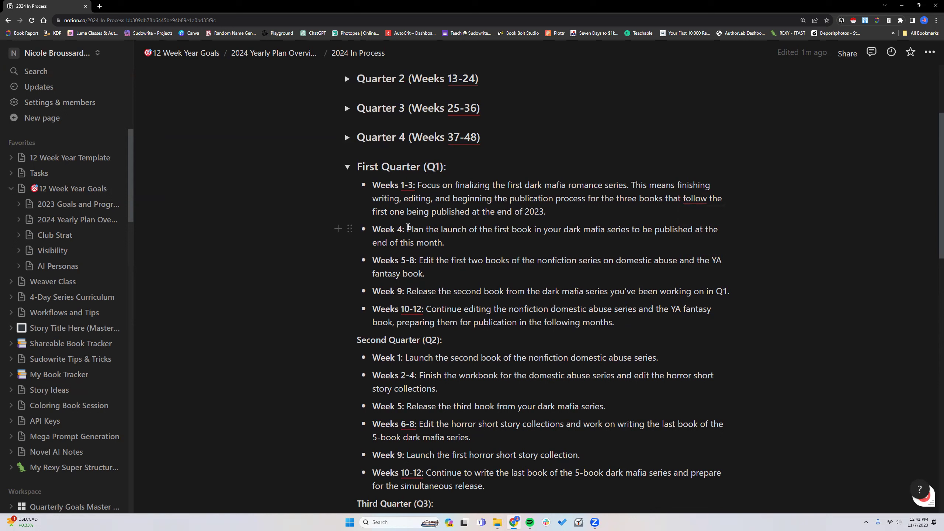
left_click_drag(408, 228, 454, 238)
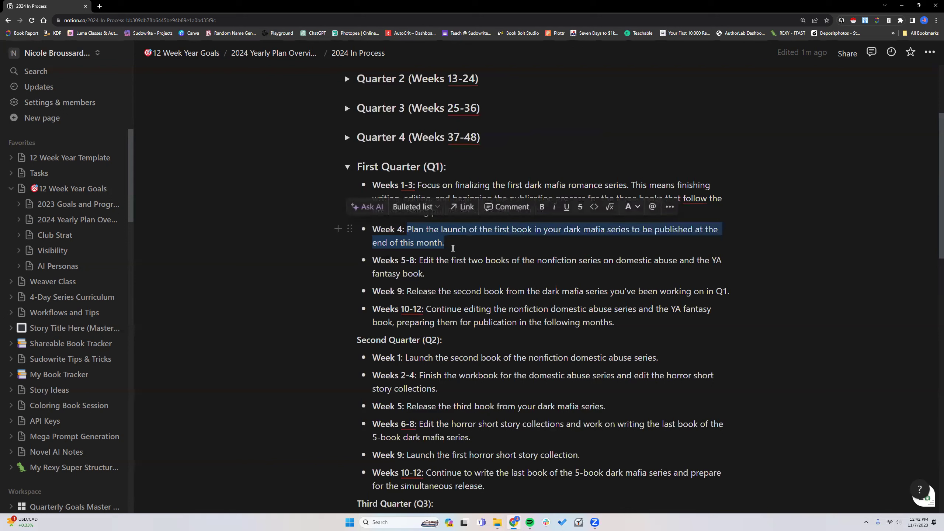
left_click(453, 247)
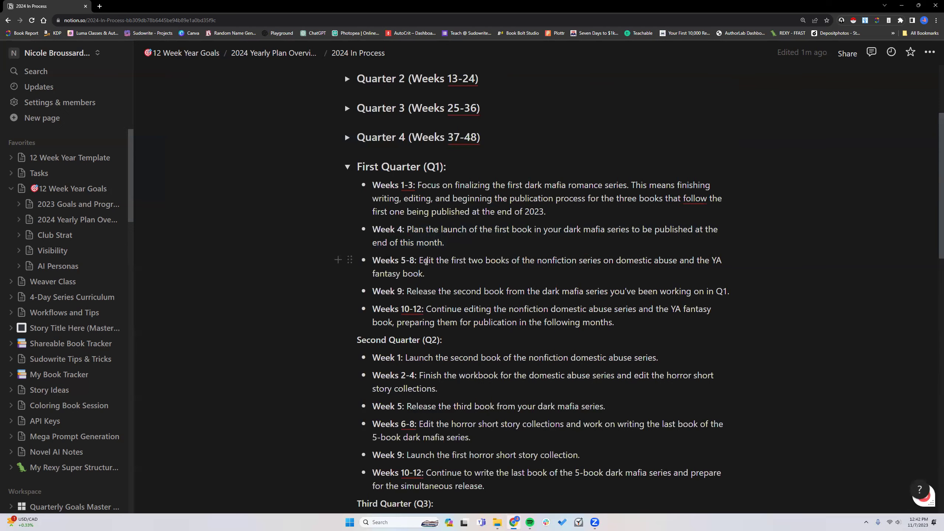
scroll(486, 312, "down", 2)
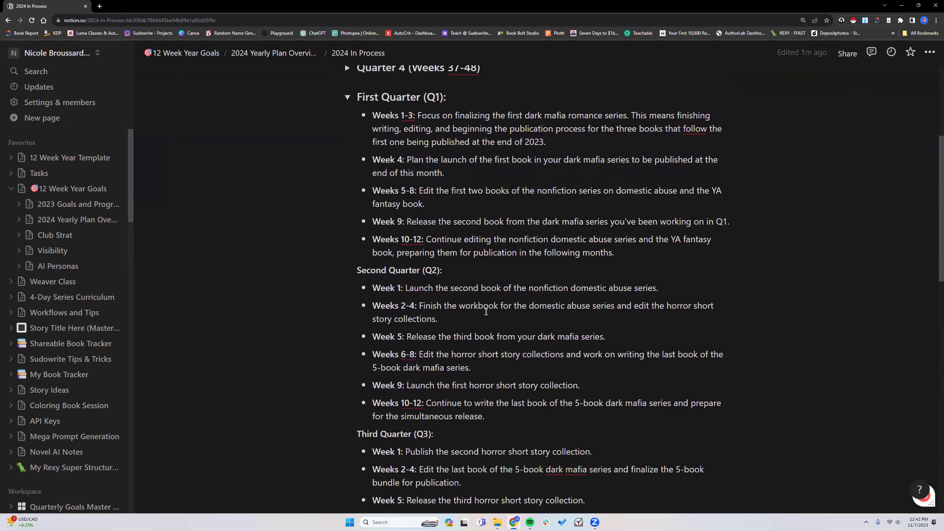
scroll(419, 288, "down", 1)
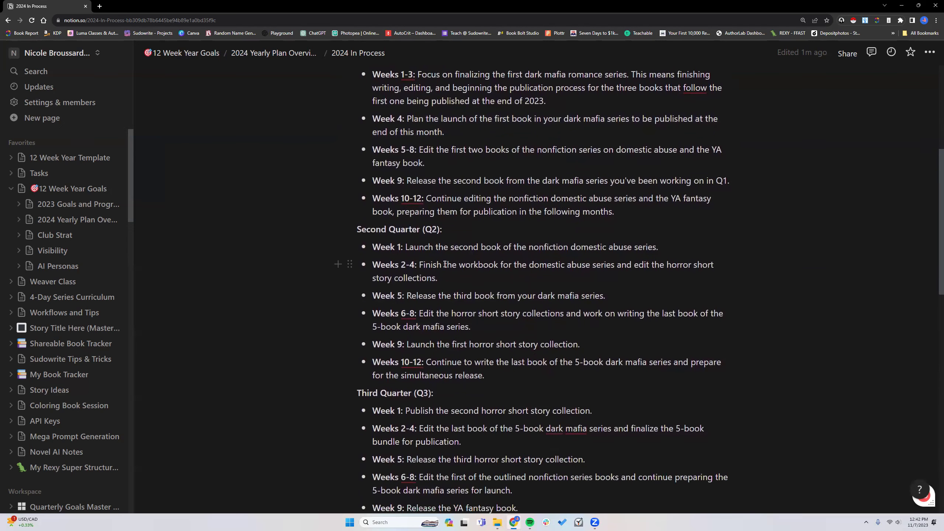
scroll(443, 263, "up", 5)
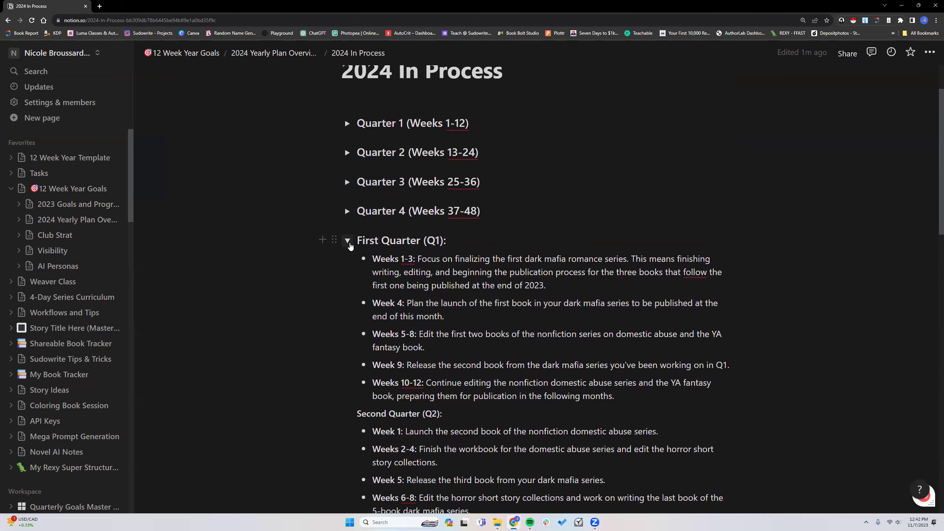
left_click(348, 242)
left_click(349, 241)
scroll(397, 358, "down", 2)
scroll(397, 358, "down", 6)
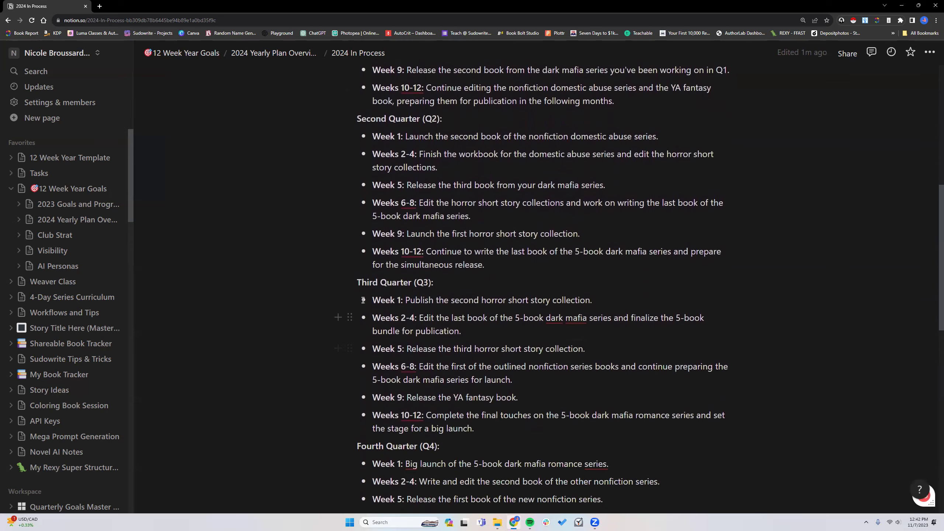
left_click_drag(357, 282, 447, 282)
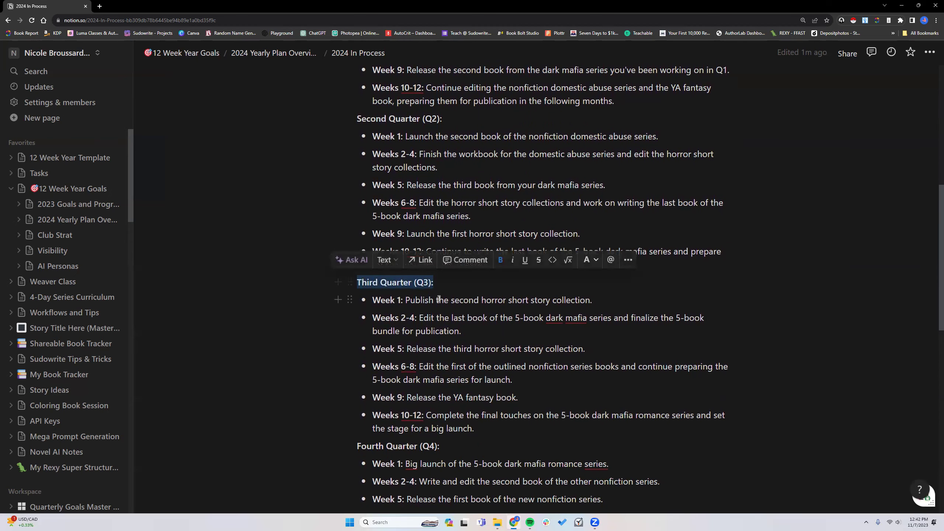
left_click(349, 282)
mouse_move(299, 249)
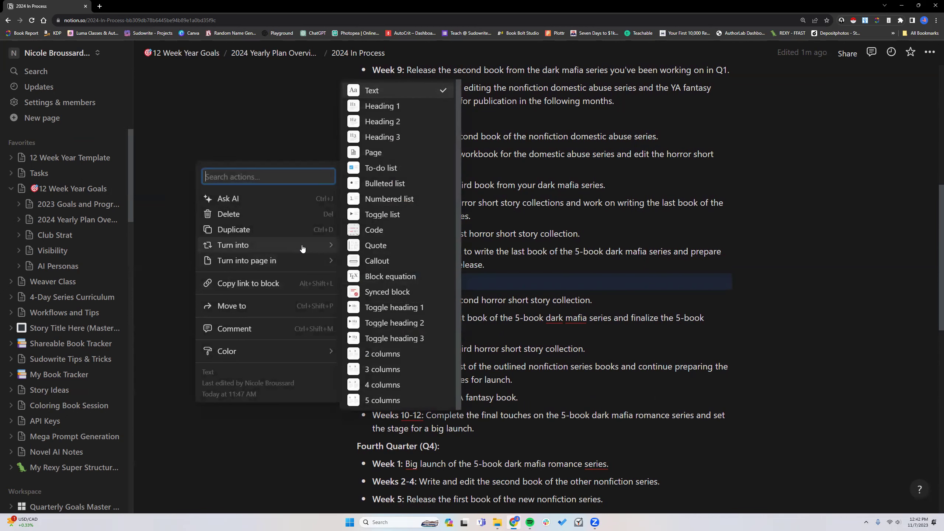
left_click(784, 282)
scroll(767, 292, "up", 7)
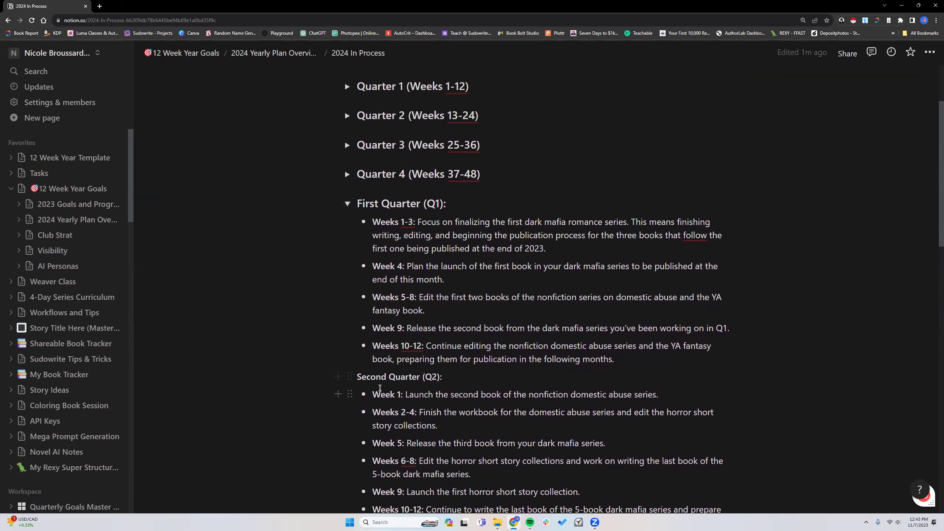
scroll(380, 388, "down", 3)
scroll(346, 243, "up", 4)
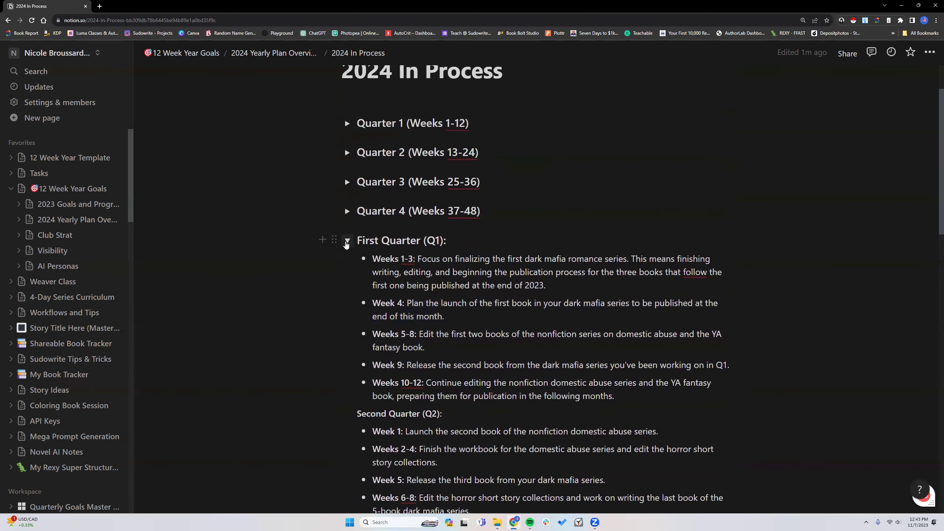
left_click(346, 242)
left_click(346, 241)
Turn the Second Quarter (Q2) text line into a Heading 3.
scroll(358, 307, "down", 3)
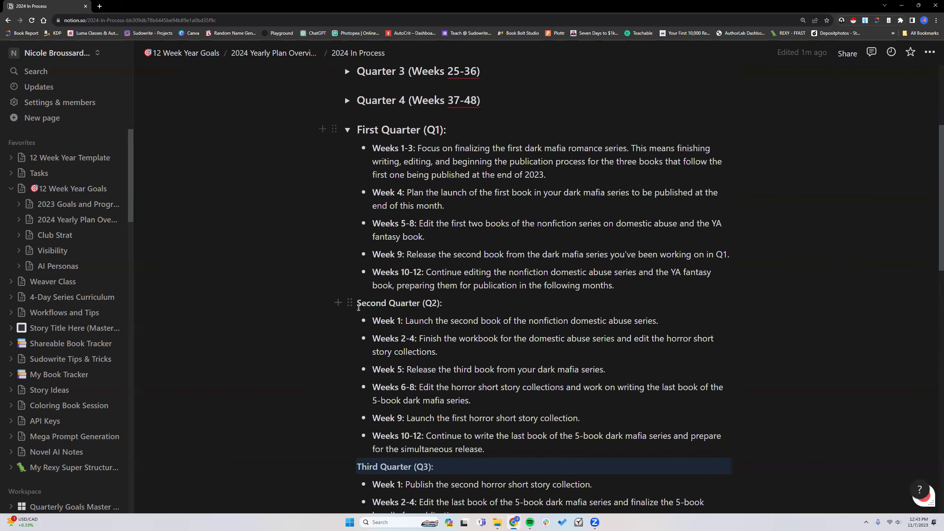
left_click(350, 304)
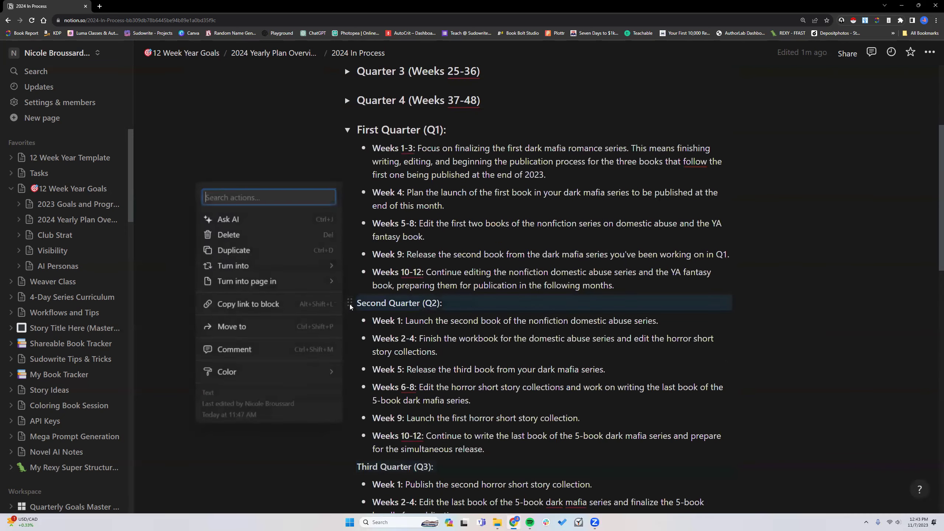
mouse_move(302, 271)
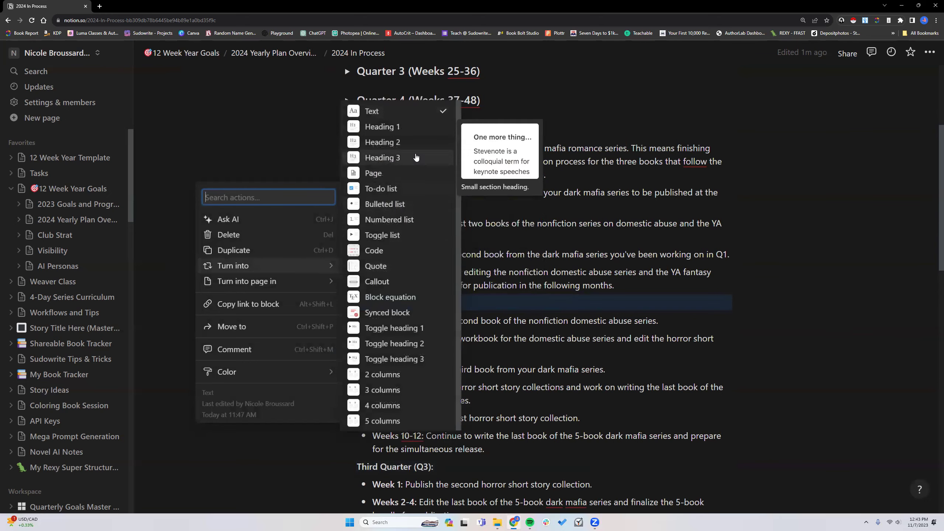
left_click(416, 158)
Convert the Third Quarter (Q3) text line into a Heading 3.
scroll(410, 298, "down", 3)
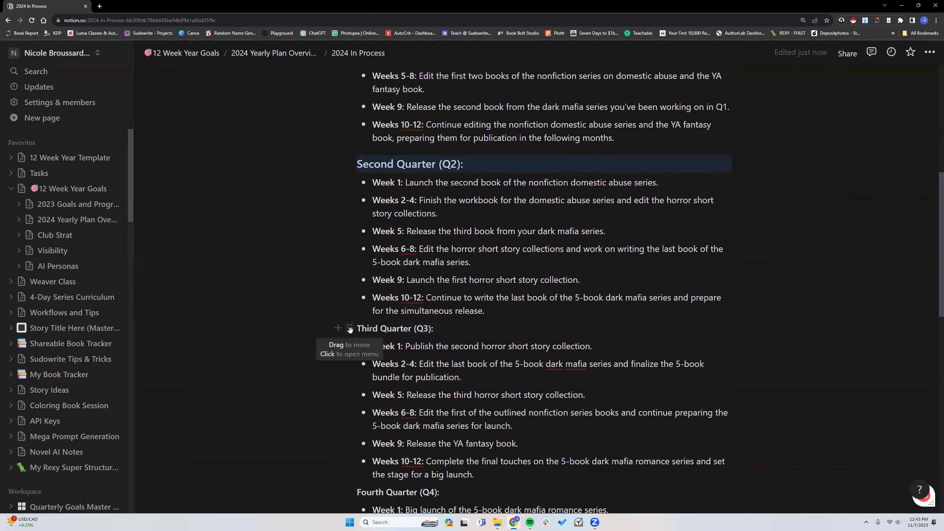
left_click(350, 329)
mouse_move(306, 292)
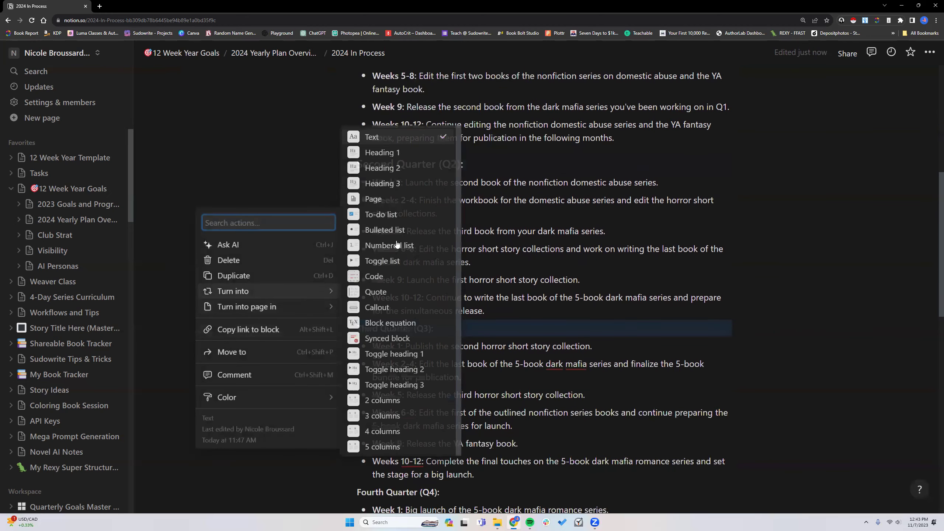
left_click(403, 189)
Change the Fourth Quarter (Q4) text line into a Heading 3.
scroll(382, 361, "down", 3)
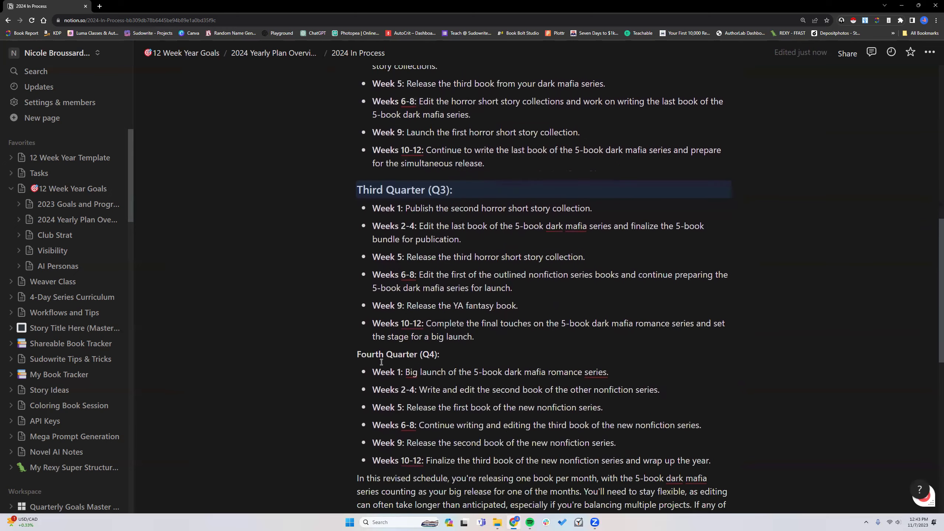
left_click(348, 355)
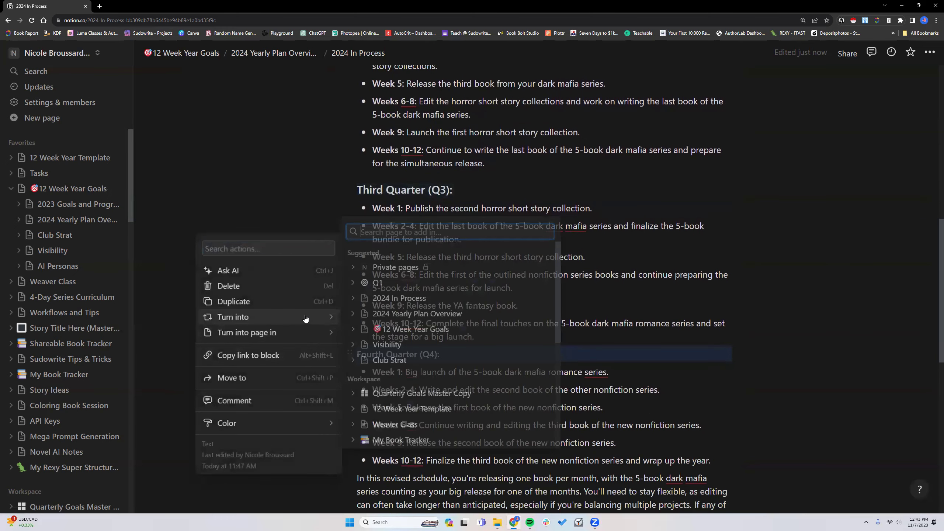
mouse_move(305, 316)
left_click(401, 208)
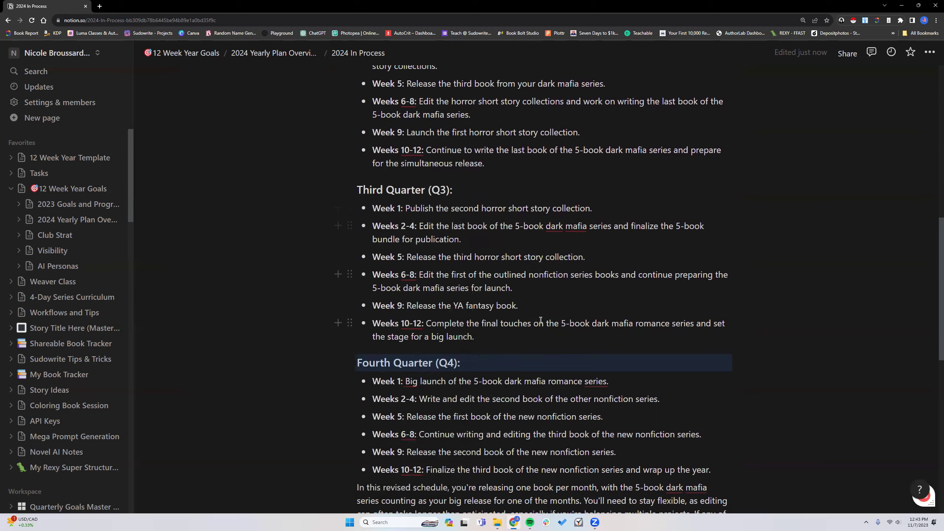
scroll(540, 320, "up", 12)
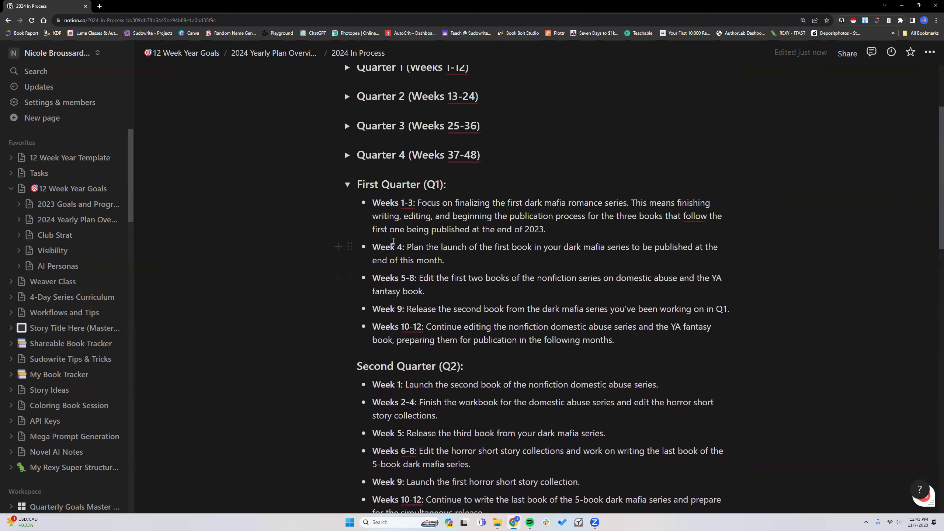
Move the Second Quarter (Q2) heading and its weekly items out of the First Quarter toggle to just above the Quarterly goals database.
scroll(393, 241, "up", 1)
left_click(348, 241)
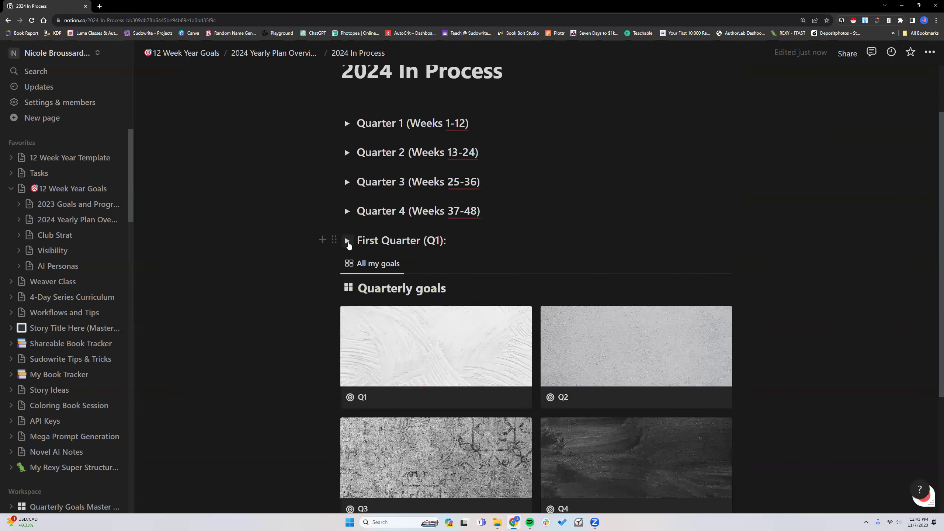
left_click(348, 240)
scroll(348, 246, "down", 3)
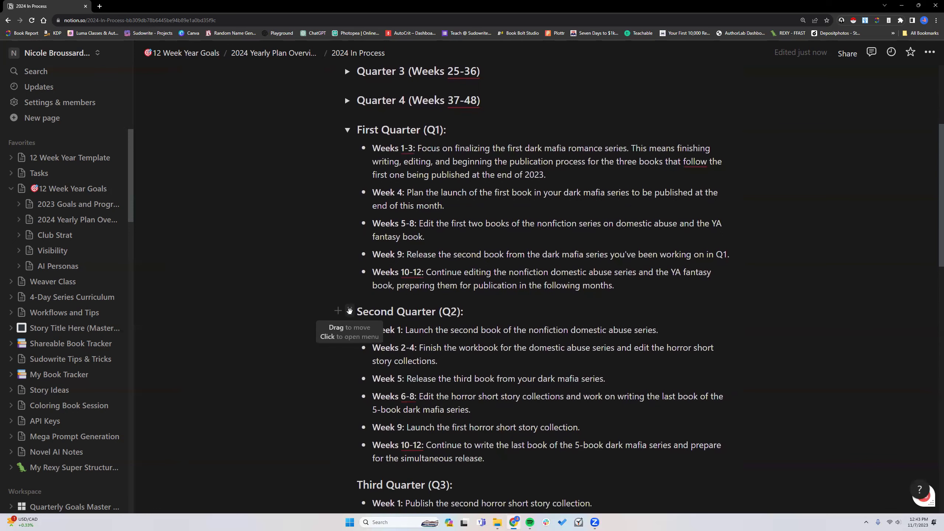
left_click_drag(359, 312, 476, 438)
scroll(453, 422, "down", 2)
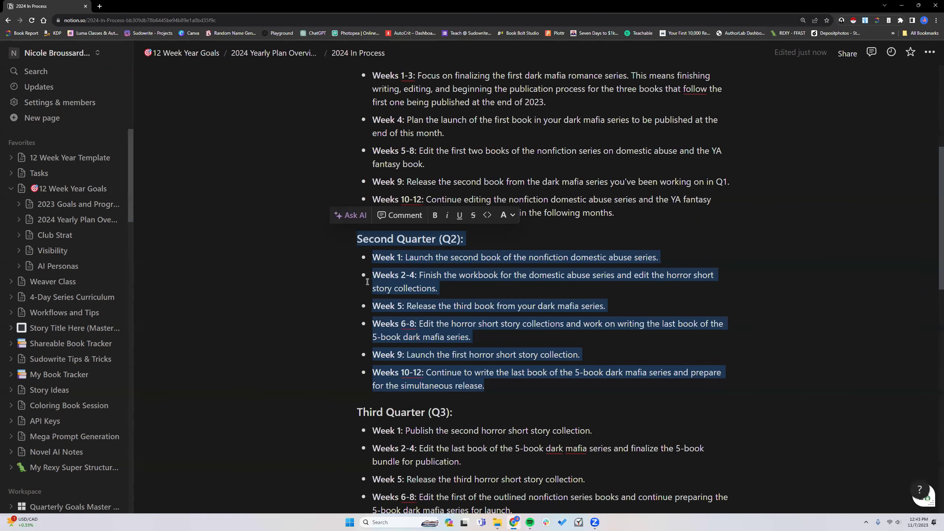
left_click_drag(350, 236, 339, 218)
left_click_drag(345, 266, 347, 300)
scroll(329, 289, "down", 5)
scroll(328, 288, "down", 4)
scroll(334, 274, "down", 3)
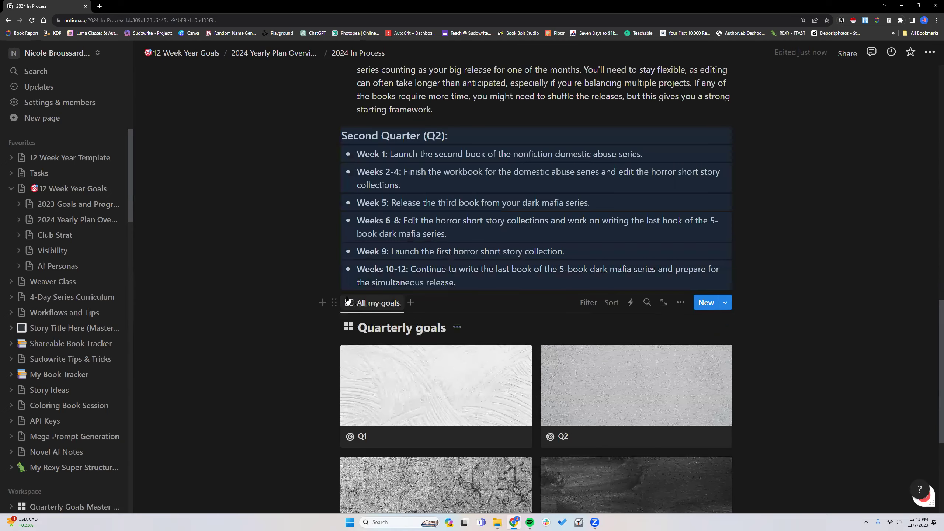
Move the Third Quarter (Q3) heading and its weekly items out of the First Quarter toggle to directly below the Second Quarter section.
scroll(347, 297, "up", 5)
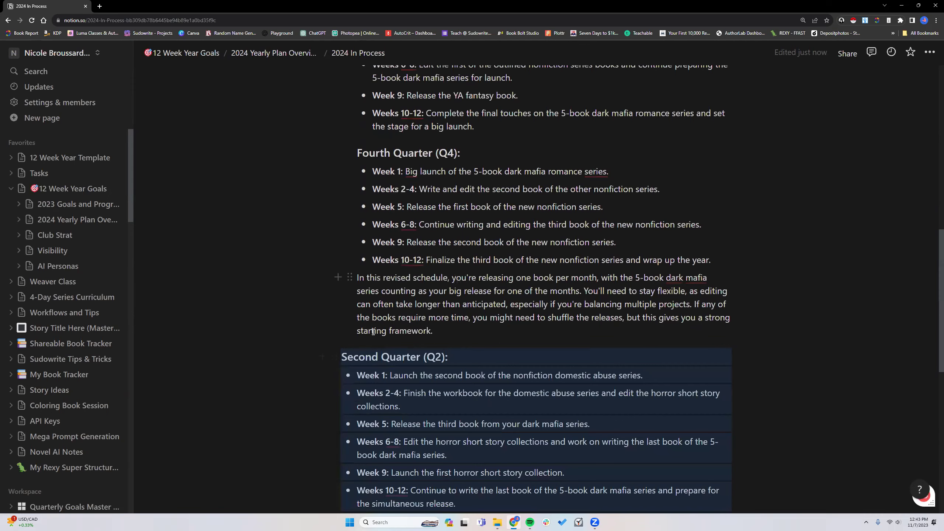
scroll(361, 333, "up", 6)
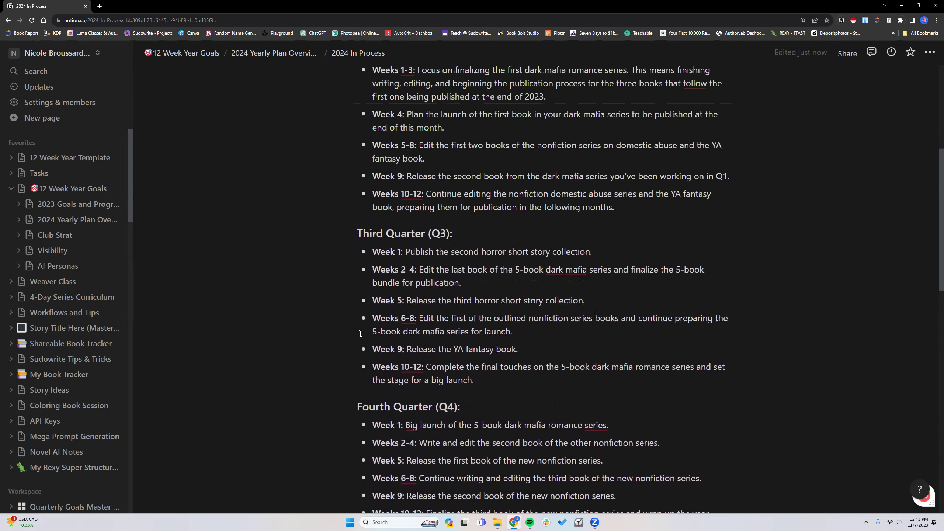
scroll(361, 308, "up", 2)
left_click_drag(358, 311, 477, 460)
left_click_drag(350, 311, 353, 365)
scroll(353, 372, "down", 7)
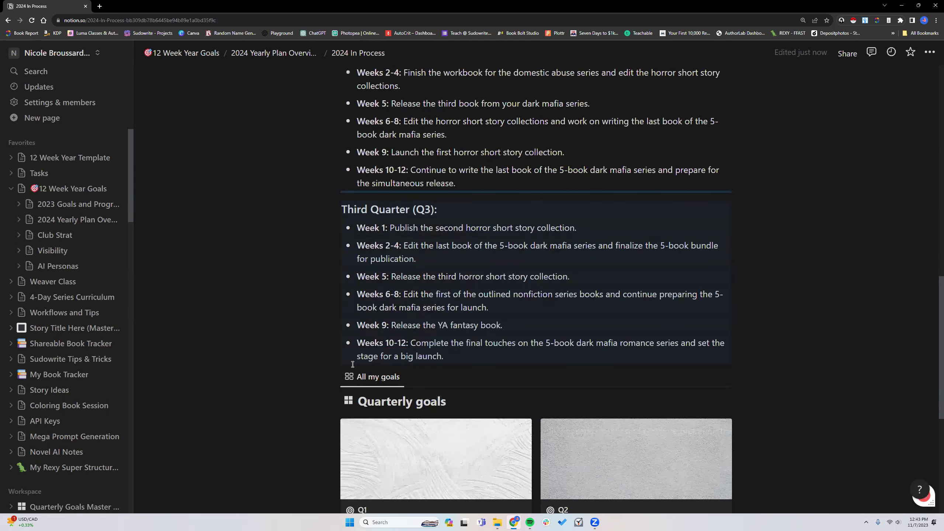
Move the Fourth Quarter (Q4) section and its closing schedule paragraph out of the First Quarter toggle to below the Third Quarter items.
scroll(353, 364, "up", 10)
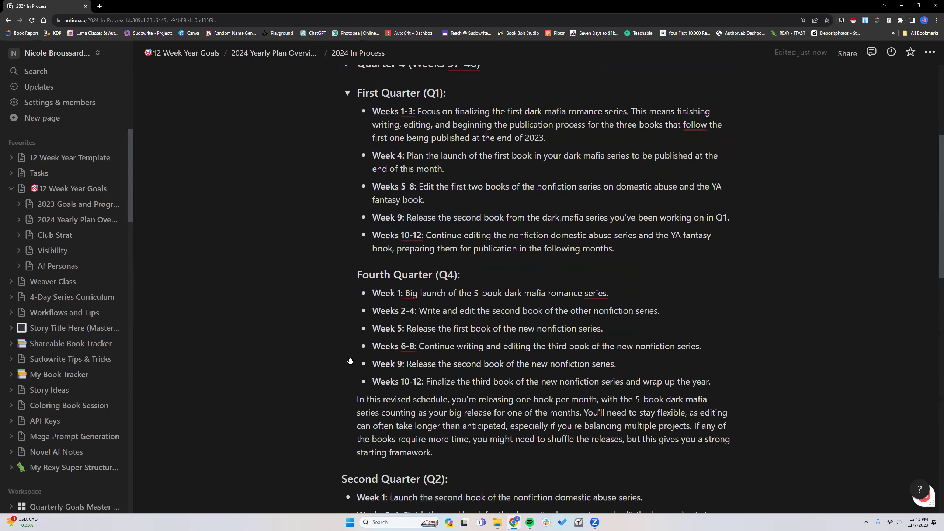
scroll(360, 306, "up", 1)
left_click_drag(357, 308, 446, 309)
scroll(446, 304, "up", 3)
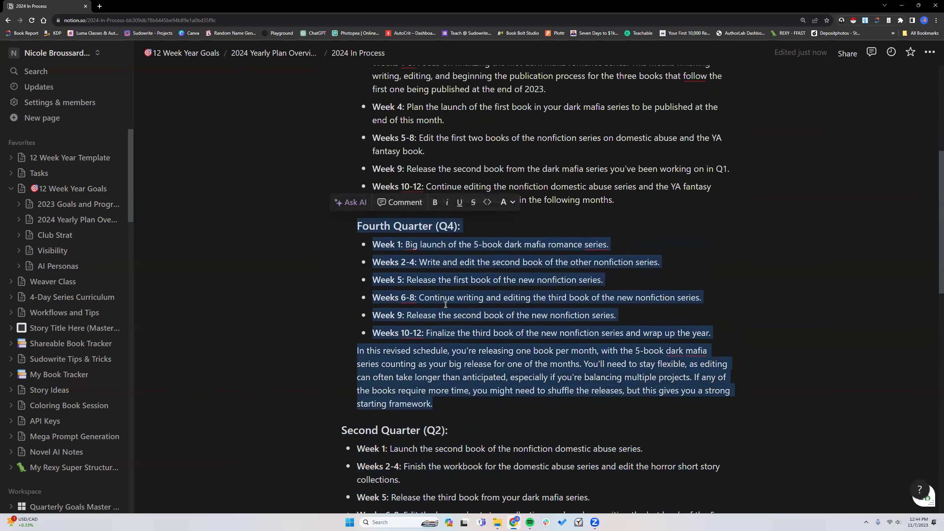
left_click_drag(351, 230, 353, 289)
scroll(352, 260, "down", 12)
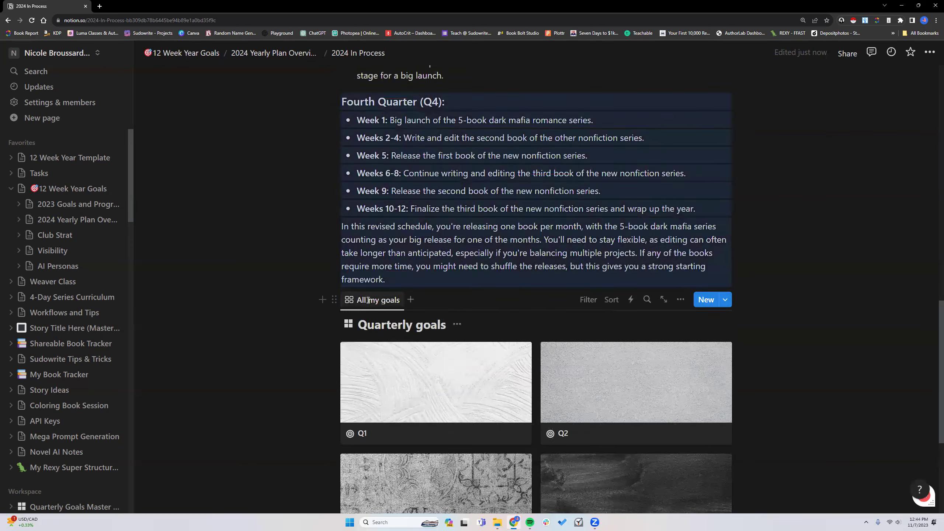
Collapse the First Quarter toggle, turn the Second Quarter (Q2) heading into a Toggle heading 3, and collapse it.
scroll(368, 301, "up", 3)
scroll(368, 300, "up", 15)
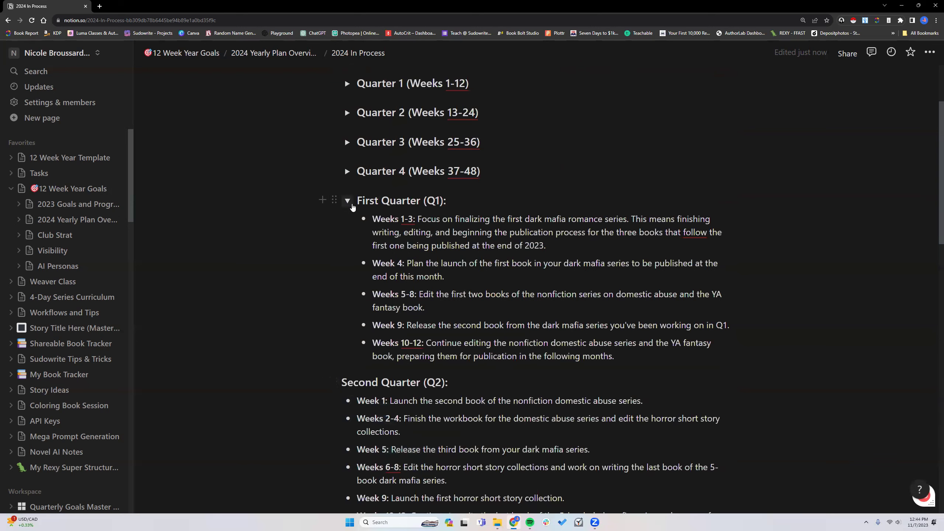
left_click(347, 201)
left_click(334, 232)
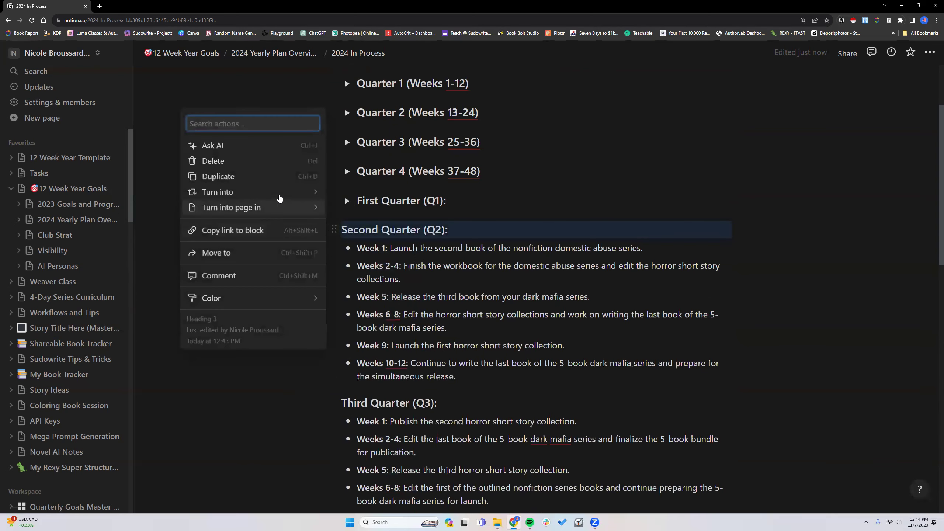
mouse_move(284, 192)
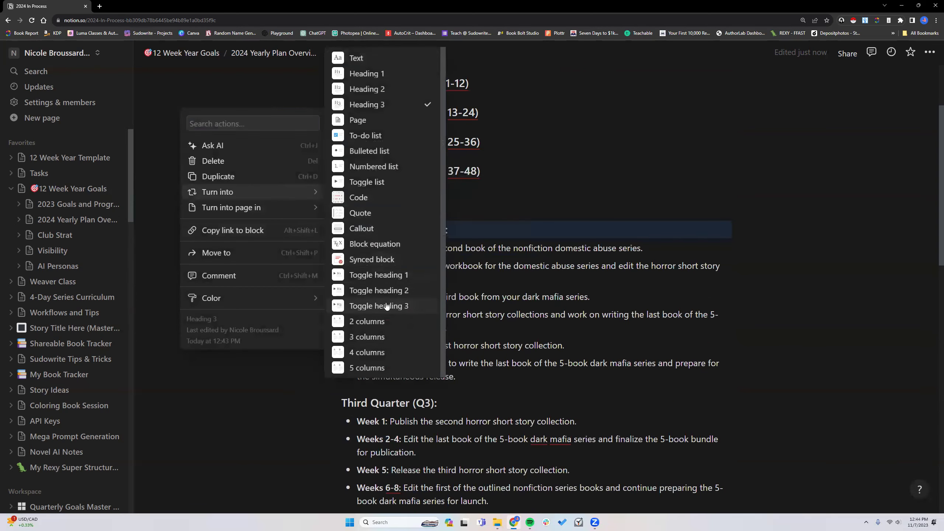
left_click(374, 305)
left_click(348, 230)
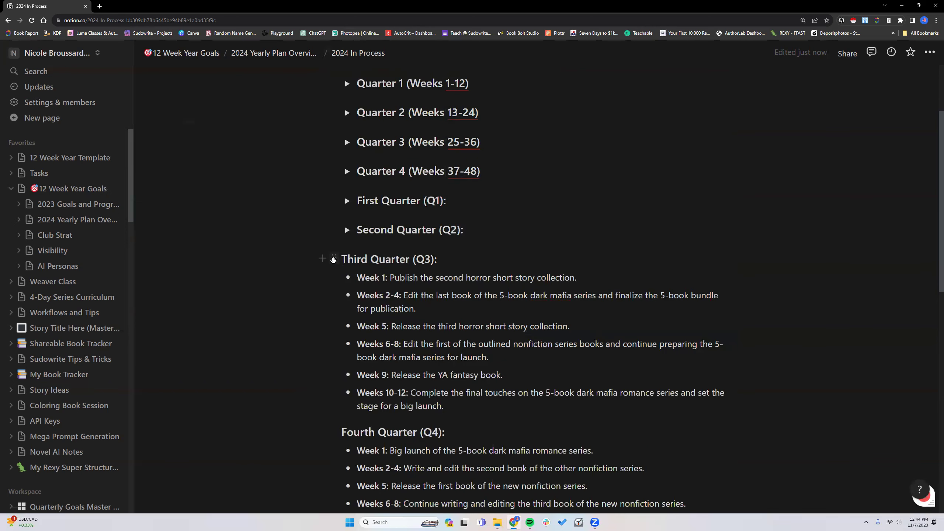
Convert the Third Quarter (Q3) heading into a Toggle heading 3 and collapse its weekly items.
left_click(334, 259)
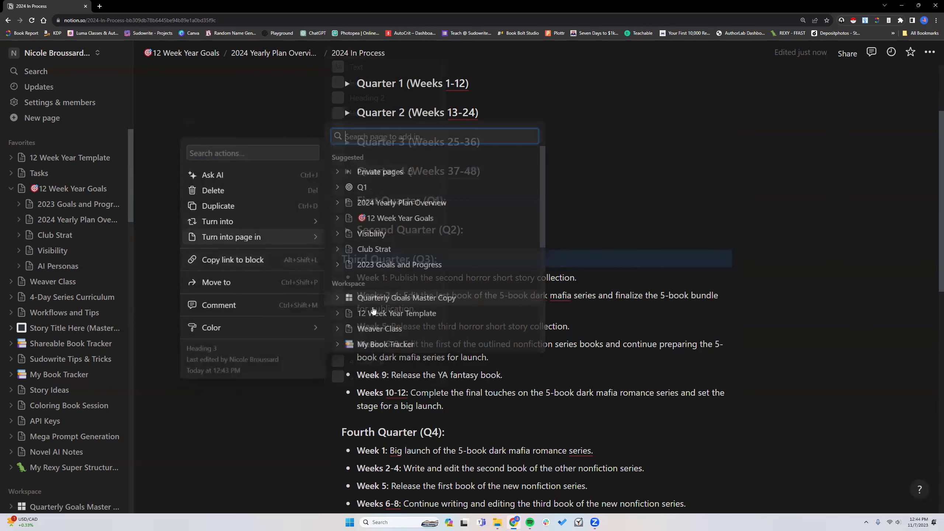
mouse_move(298, 219)
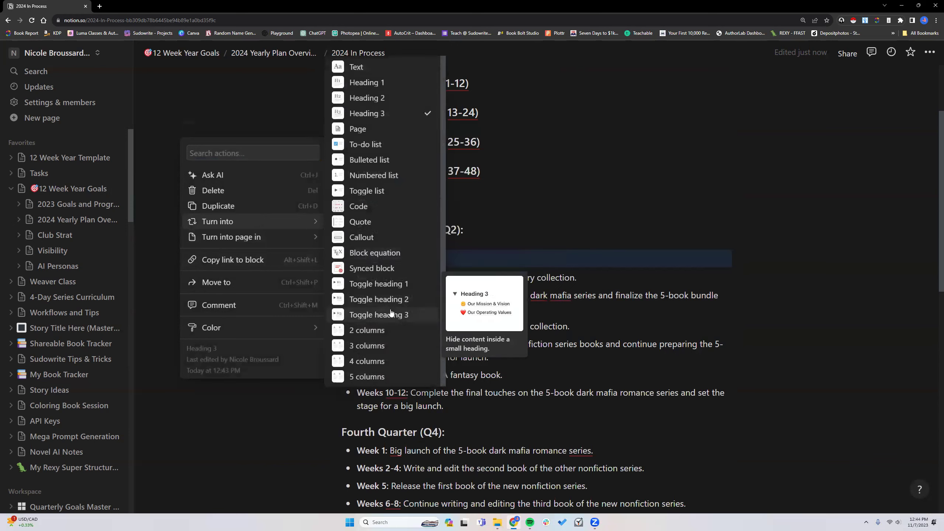
left_click(390, 312)
left_click(347, 260)
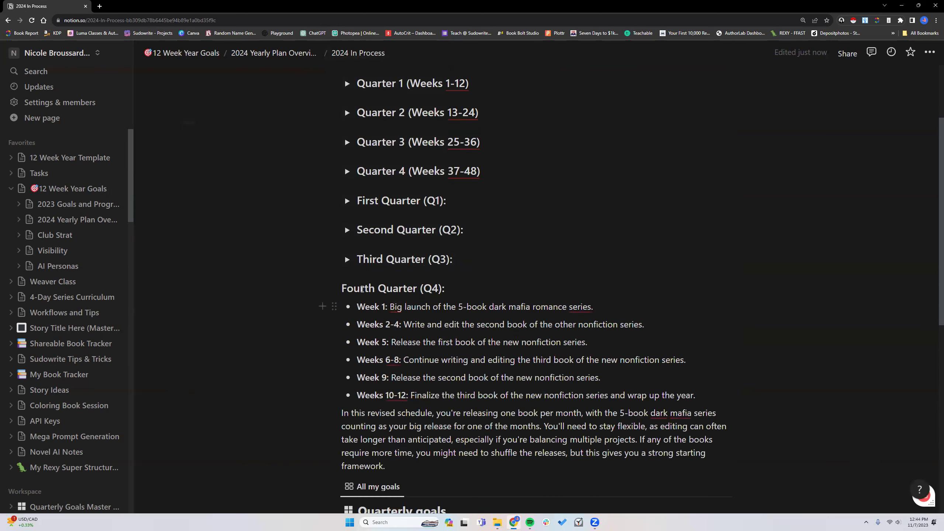
Change the Fourth Quarter (Q4) heading to a Toggle heading 3 and collapse its contents.
left_click(335, 289)
mouse_move(277, 254)
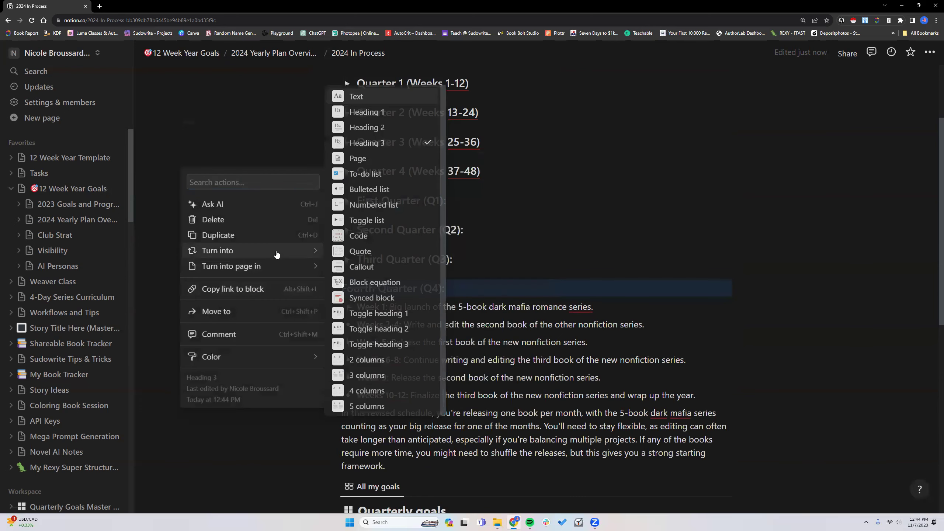
left_click(379, 343)
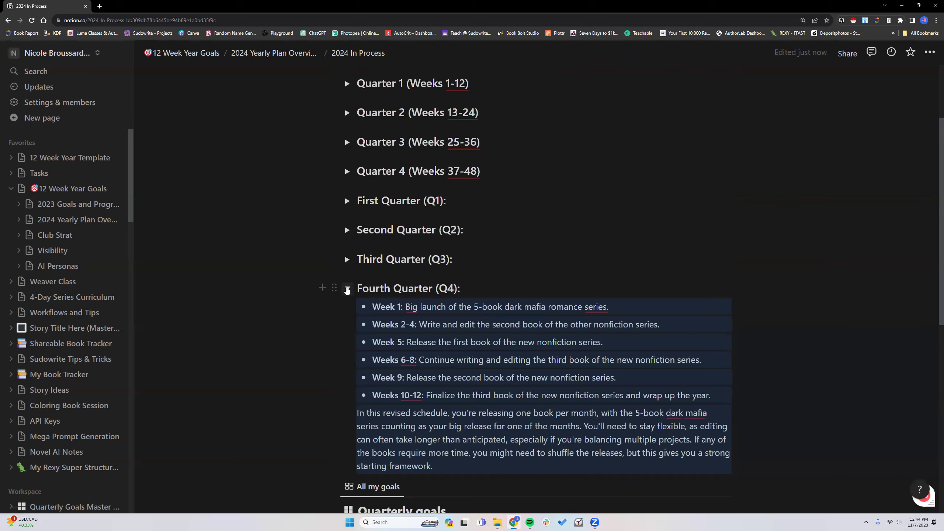
left_click(347, 290)
Look over the collapsed quarter list, expand First Quarter (Q1) to read its weekly items, and collapse it again.
scroll(462, 327, "down", 1)
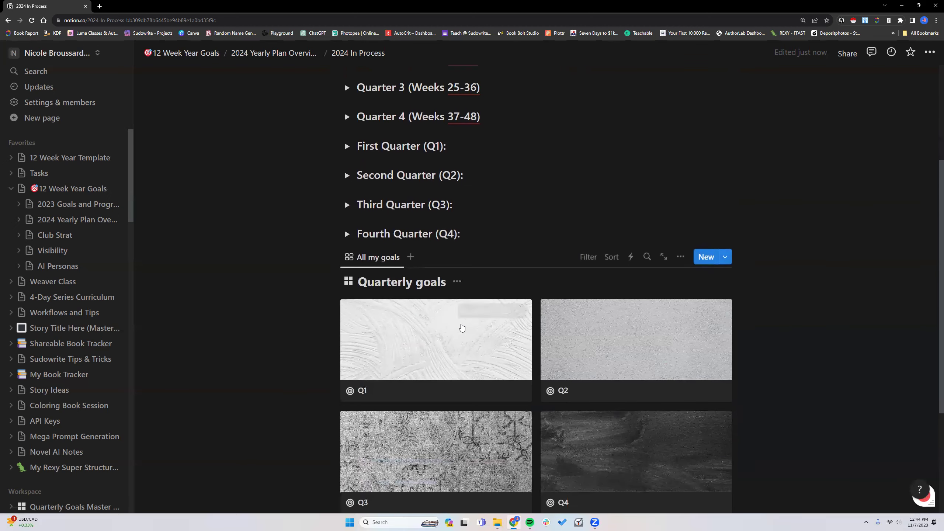
scroll(462, 327, "down", 2)
scroll(462, 327, "up", 5)
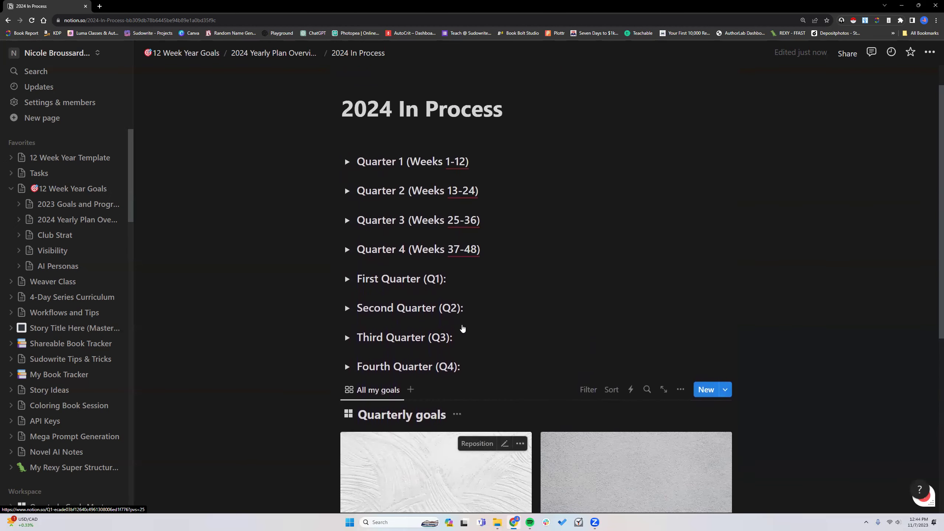
scroll(462, 327, "up", 1)
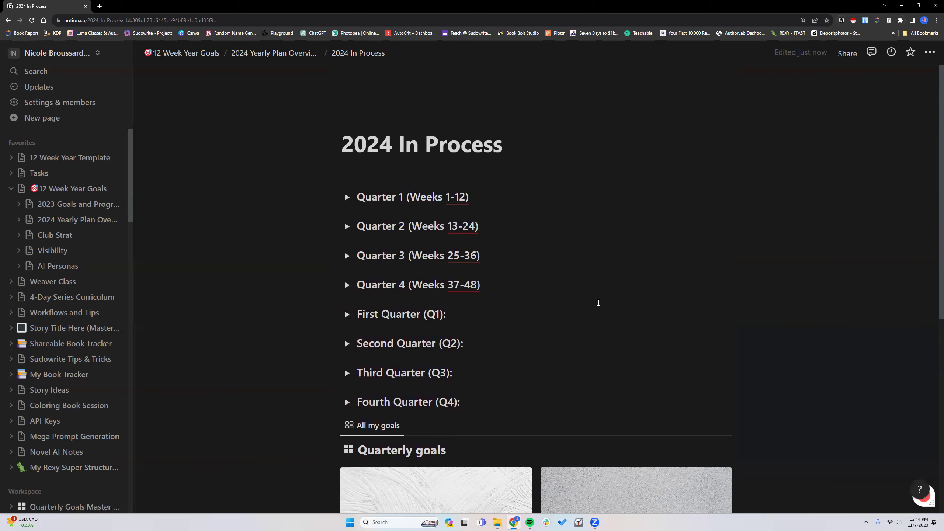
left_click(349, 316)
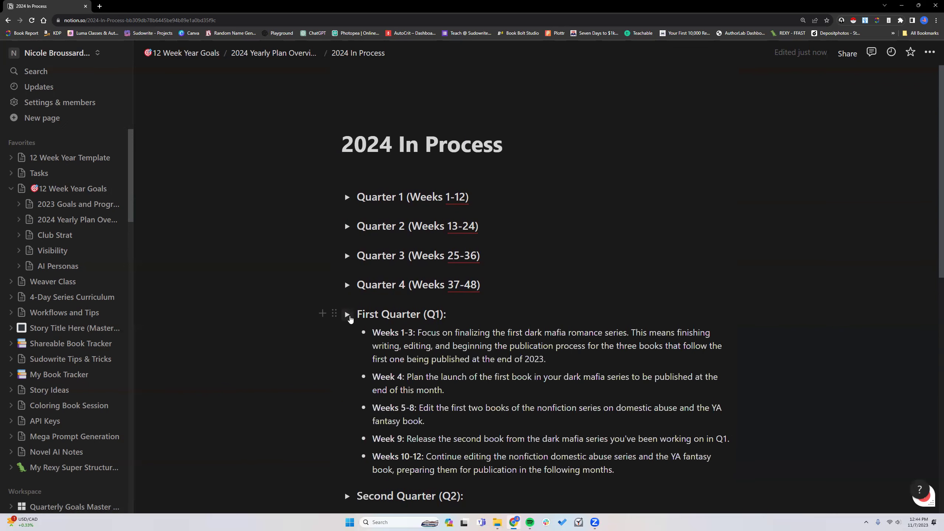
scroll(421, 330, "down", 2)
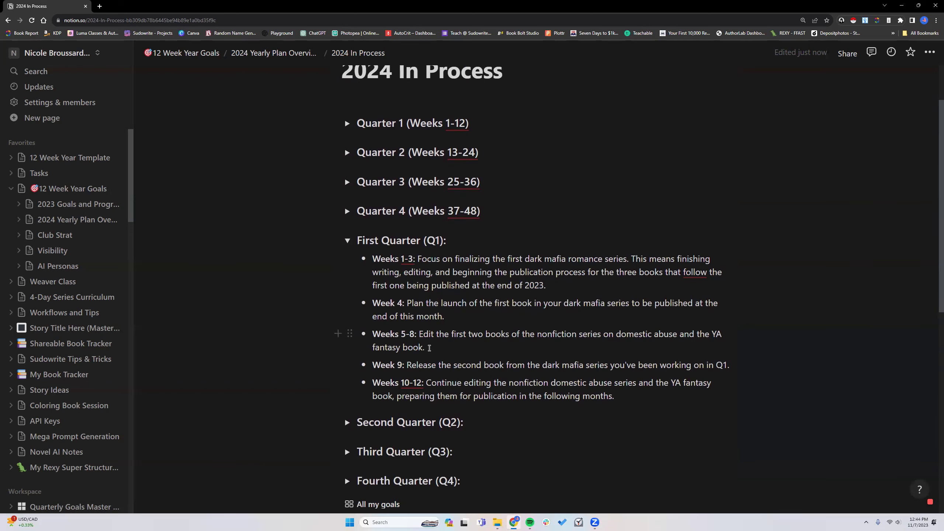
left_click(430, 348)
scroll(429, 348, "down", 1)
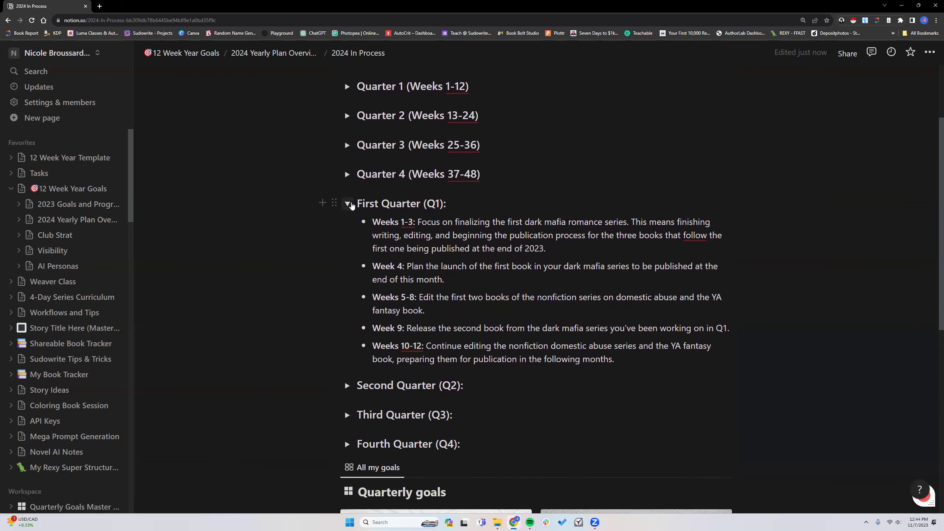
left_click(351, 204)
Preview the Q1 and Q4 pages in the Quarterly goals database to view their monthly goals, closing each one.
scroll(436, 284, "down", 3)
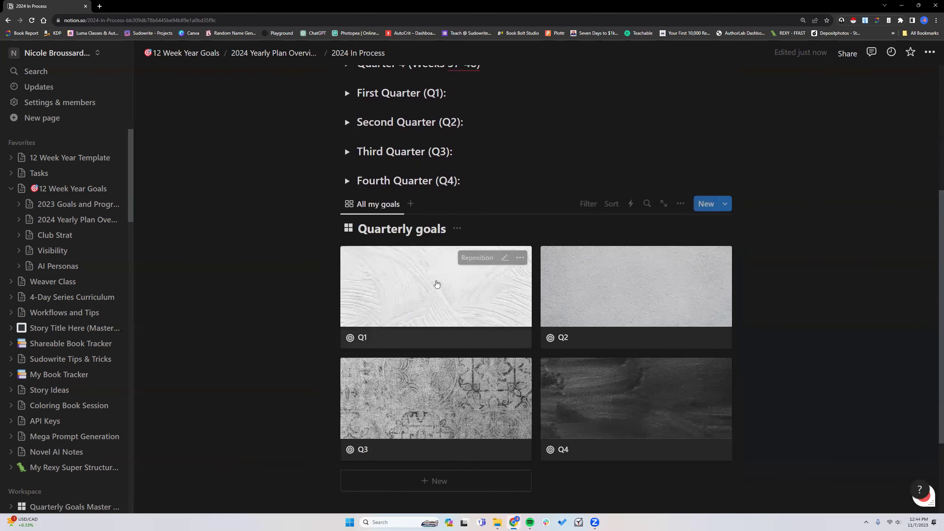
left_click(432, 296)
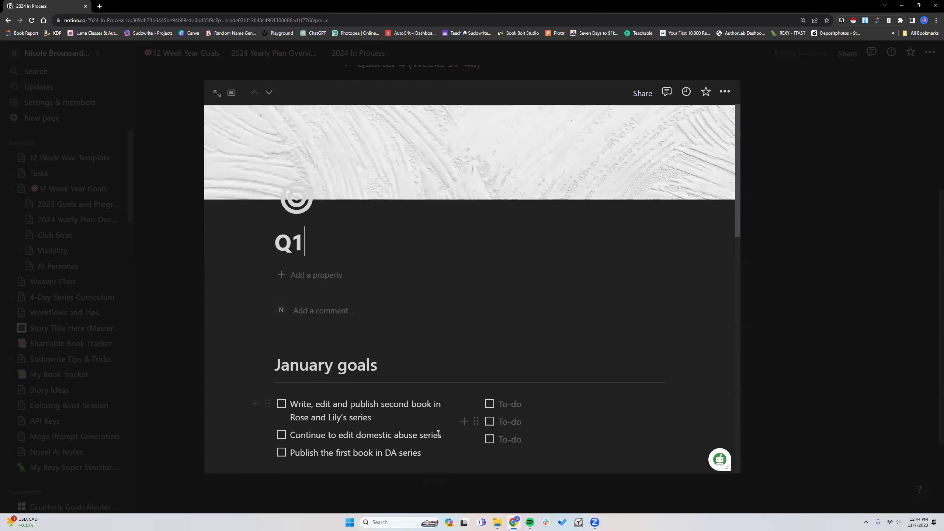
left_click(813, 131)
scroll(483, 316, "up", 2)
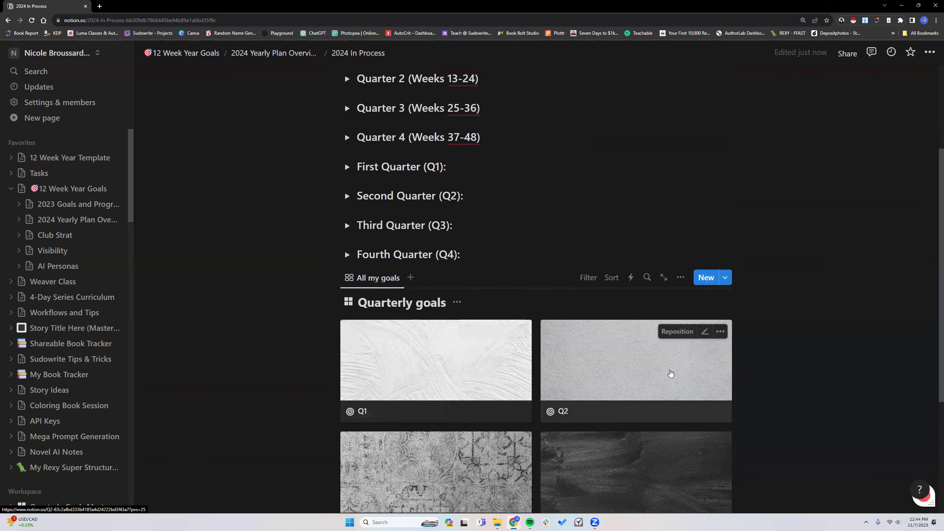
scroll(628, 373, "down", 2)
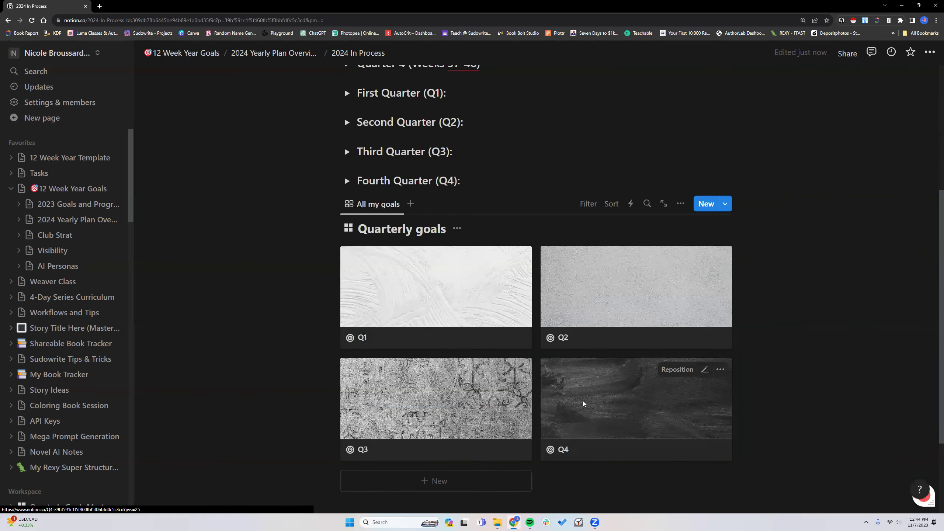
left_click(583, 404)
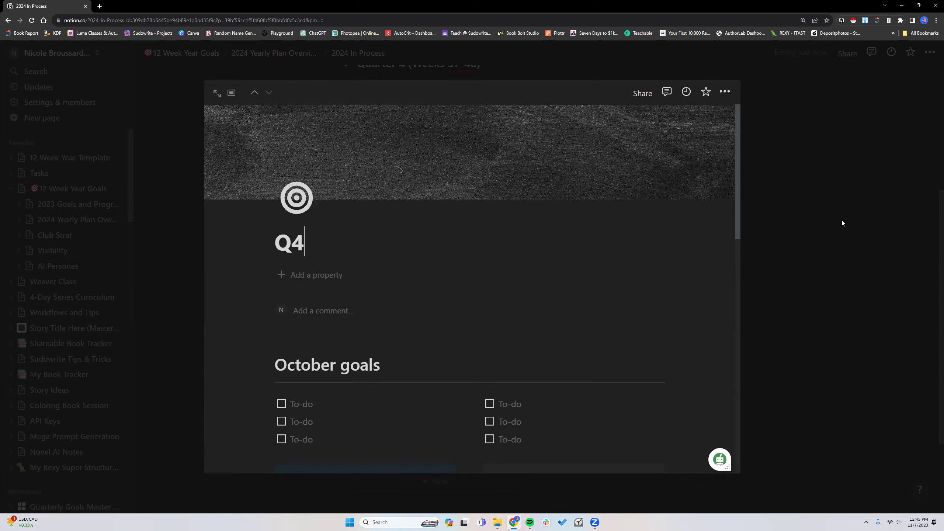
left_click(809, 253)
Ignore the writing suggestion for the week range 25-36 in the Quarter 3 heading.
scroll(786, 275, "down", 2)
scroll(786, 277, "up", 8)
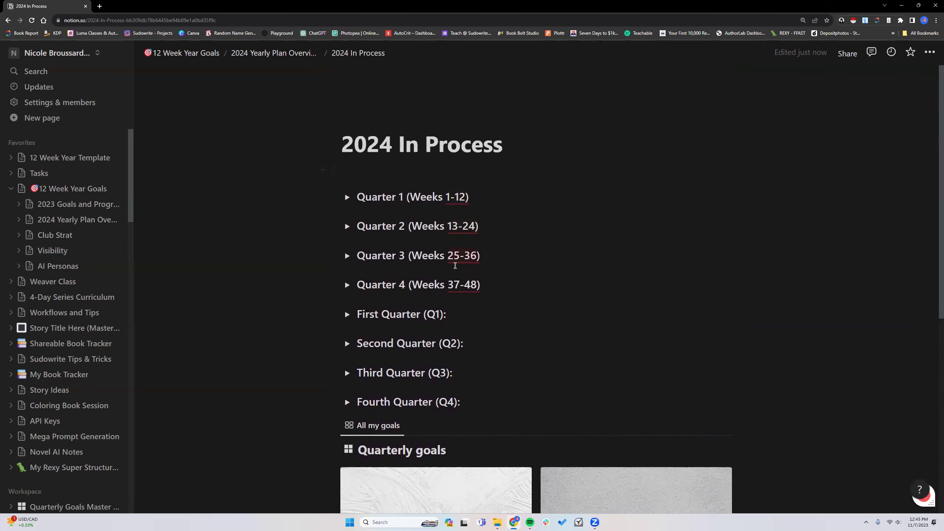
mouse_move(460, 259)
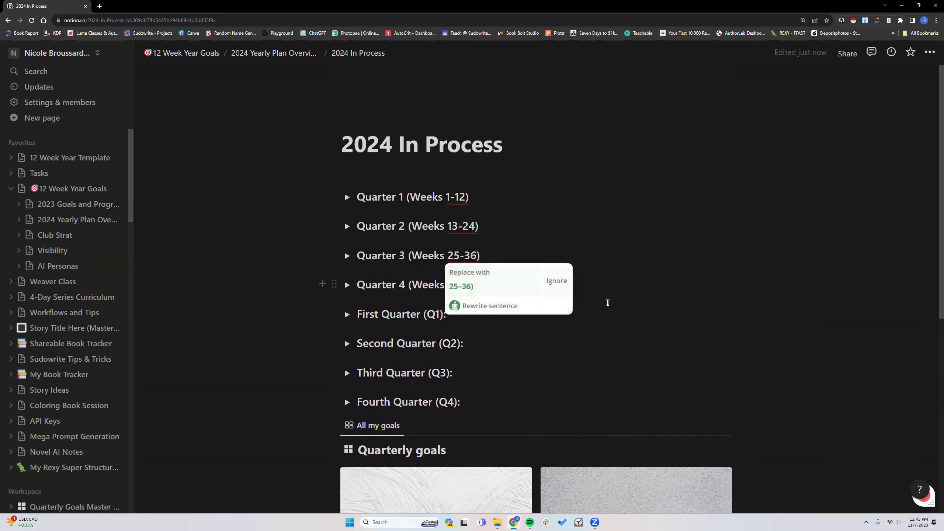
left_click(562, 281)
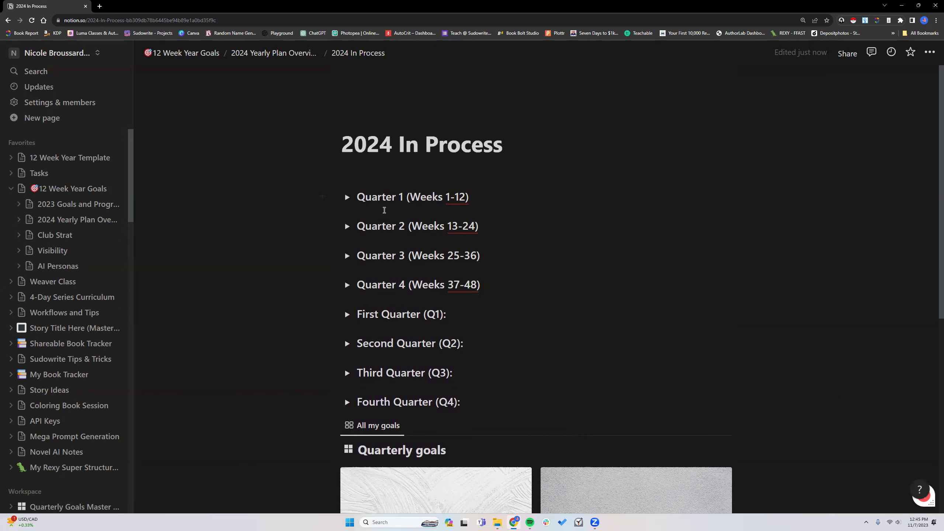